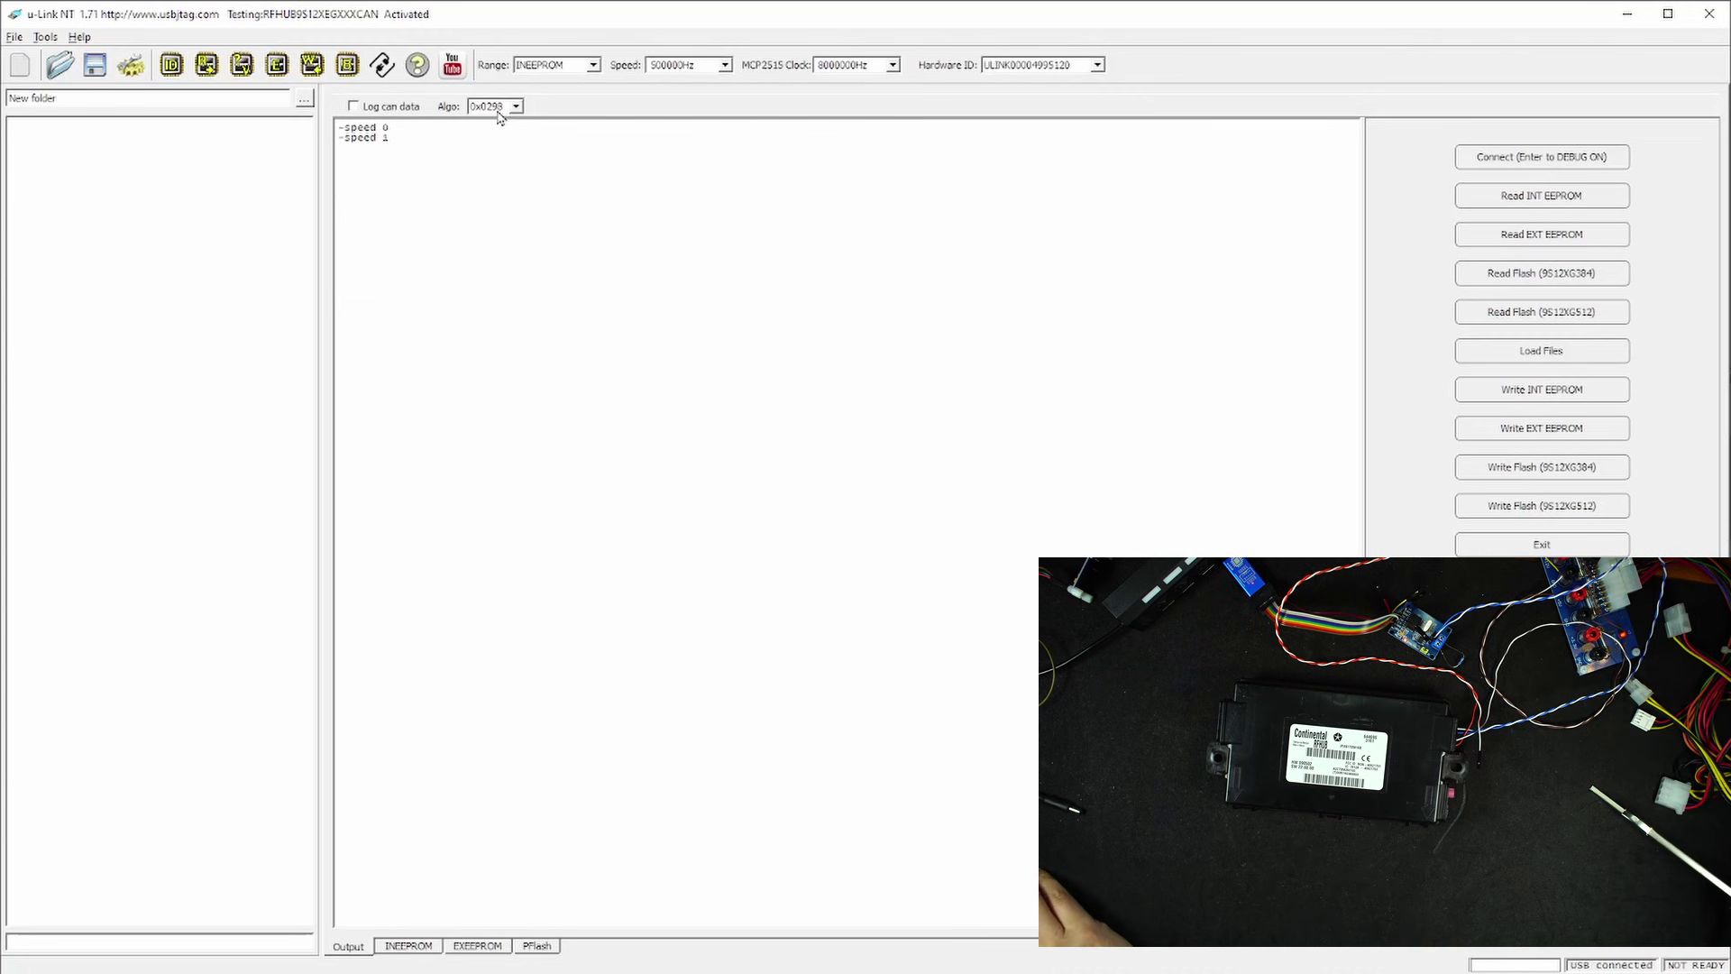
- Connect to the module in debug mode, read its internal EEPROM and save the dump under the suggested file name
left_click(1517, 156)
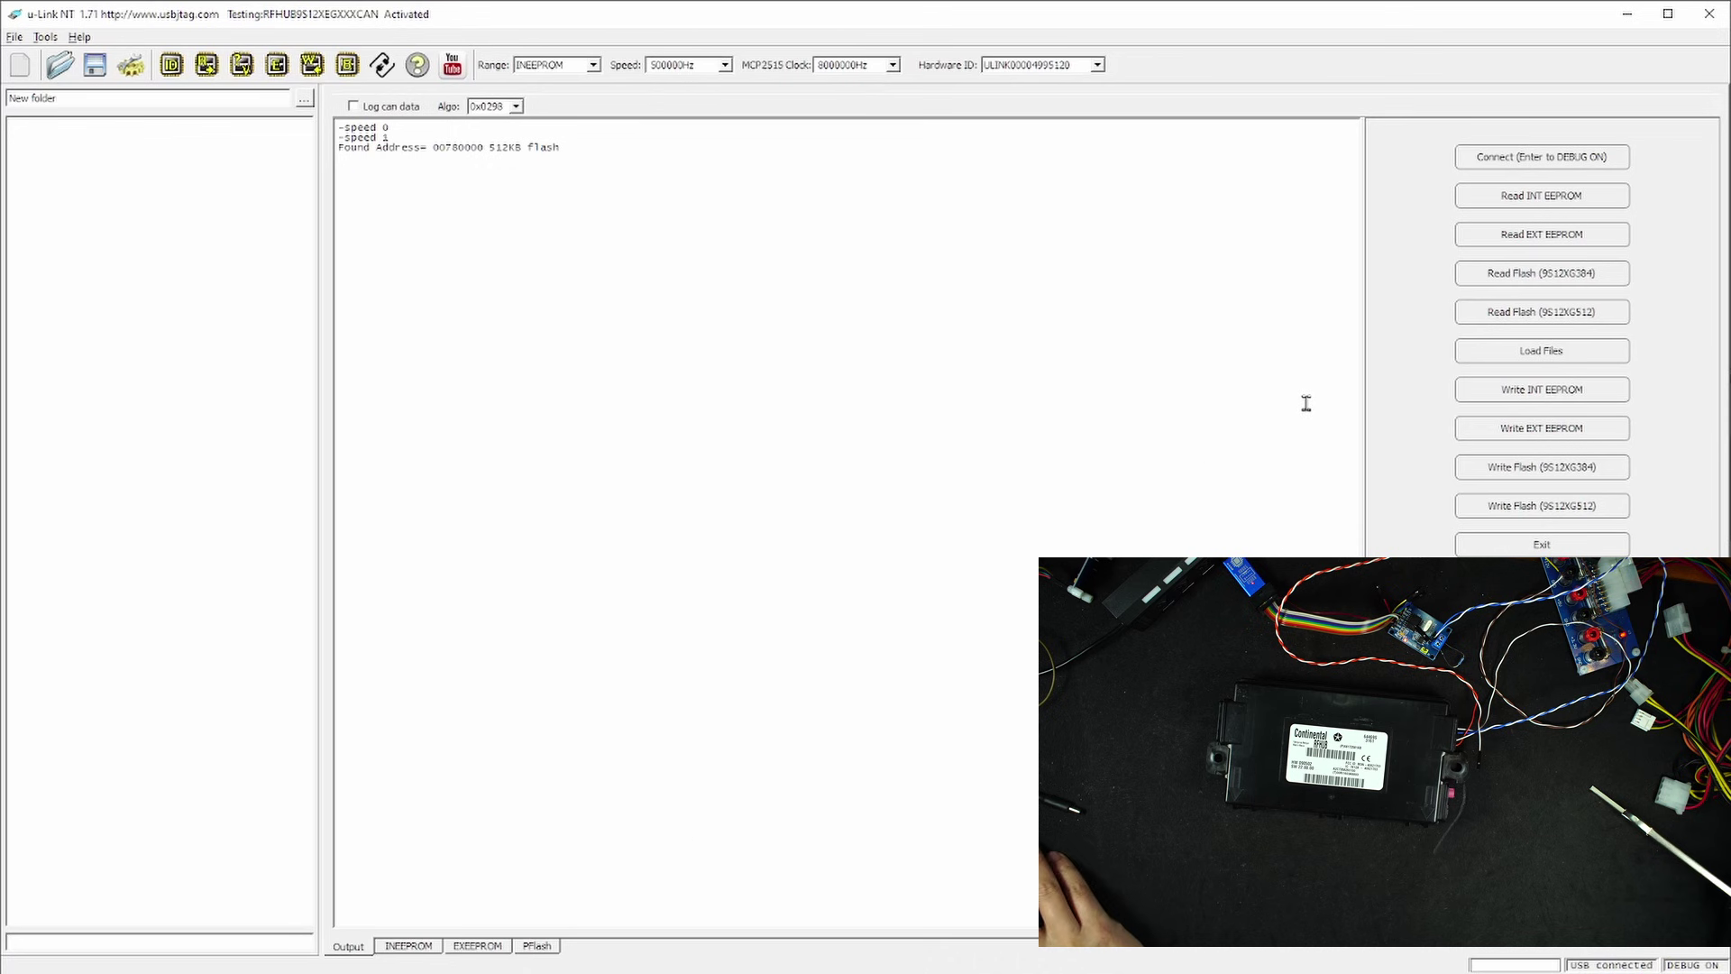
left_click(1527, 196)
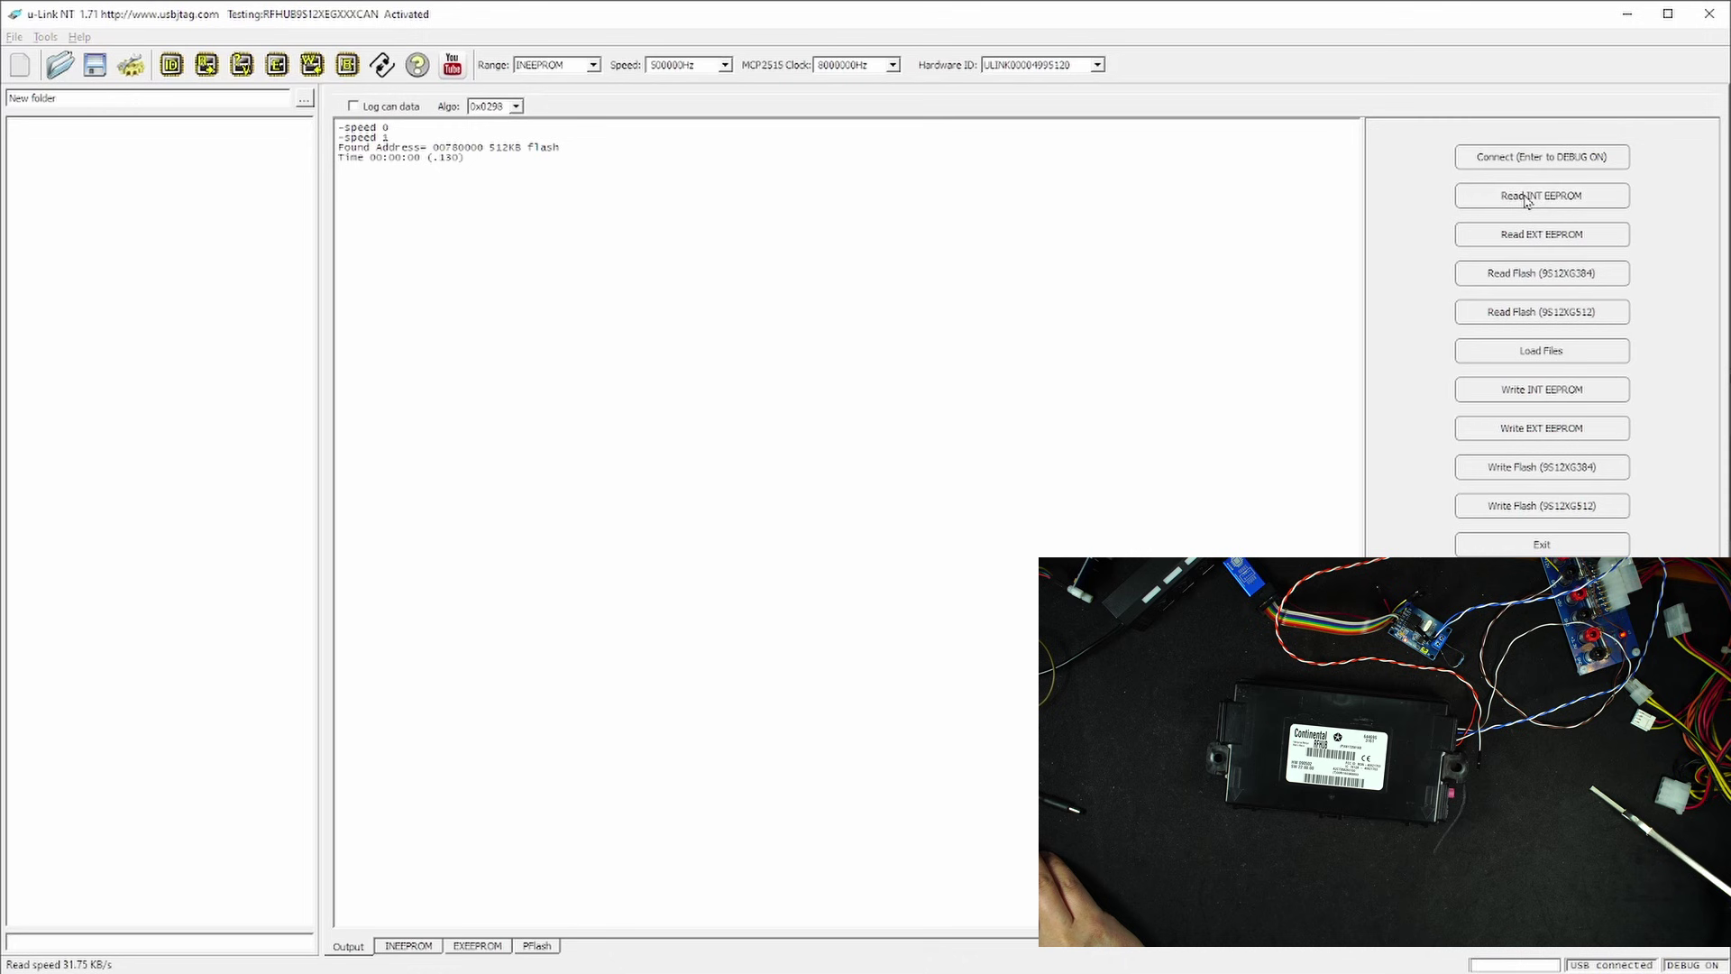
key("Return")
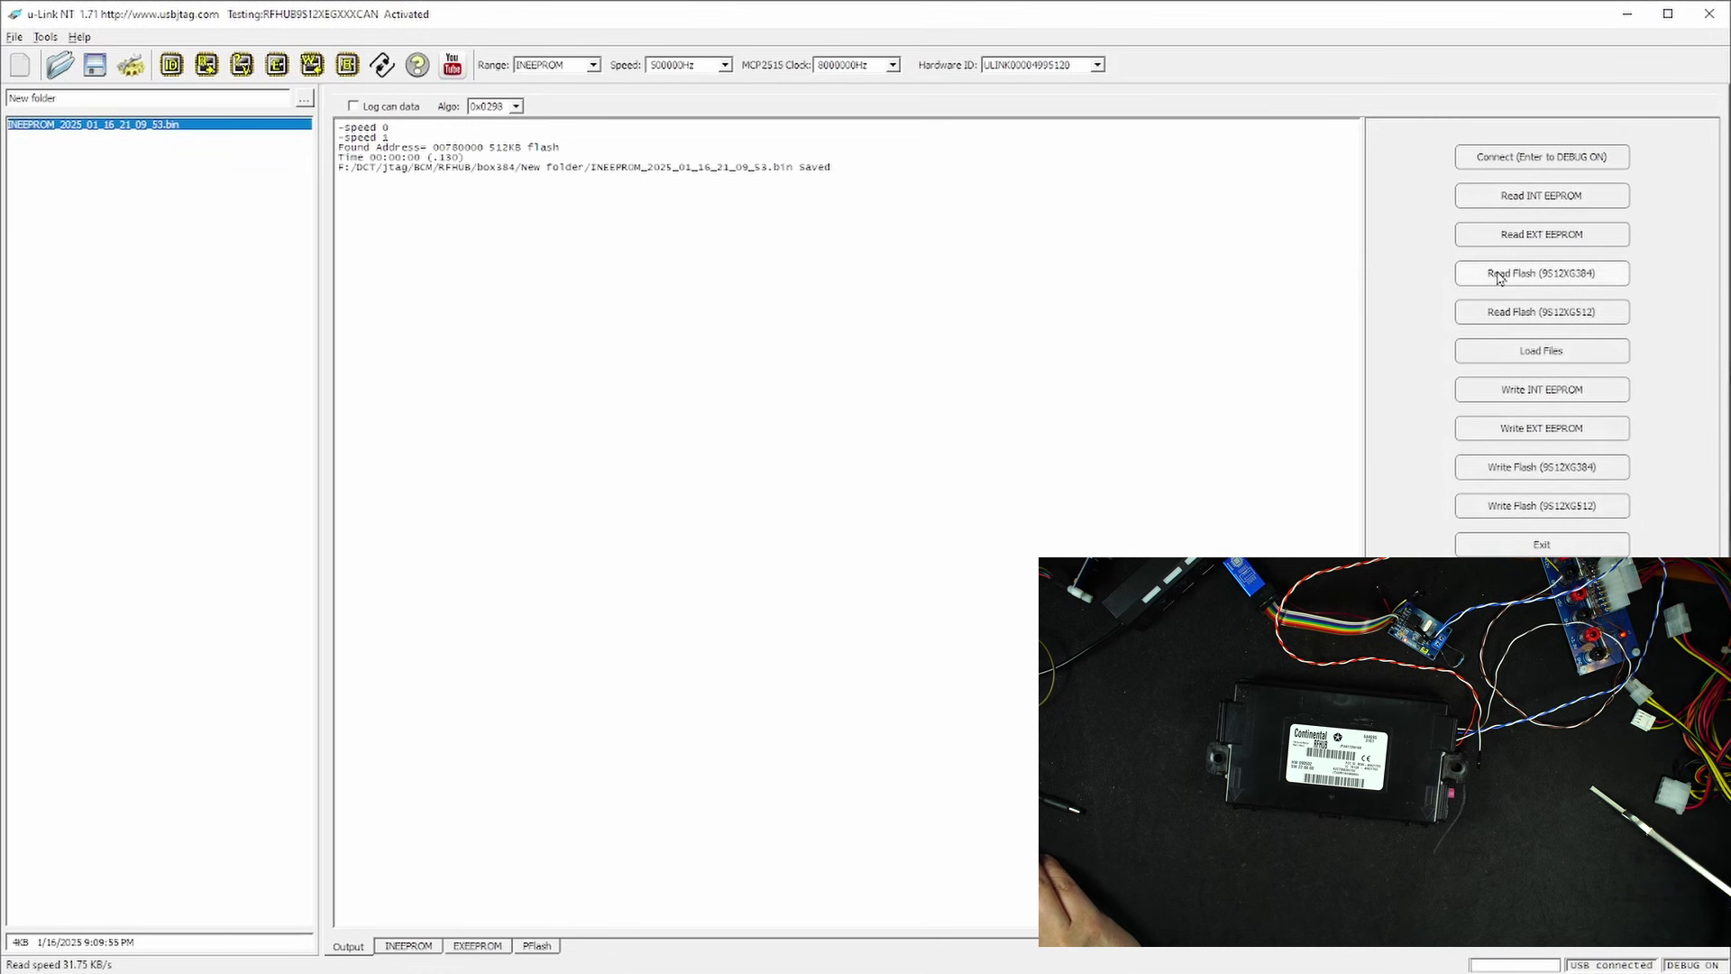
- Read the 9S12XG384 flash and save both resulting binary files under their suggested names
left_click(1499, 275)
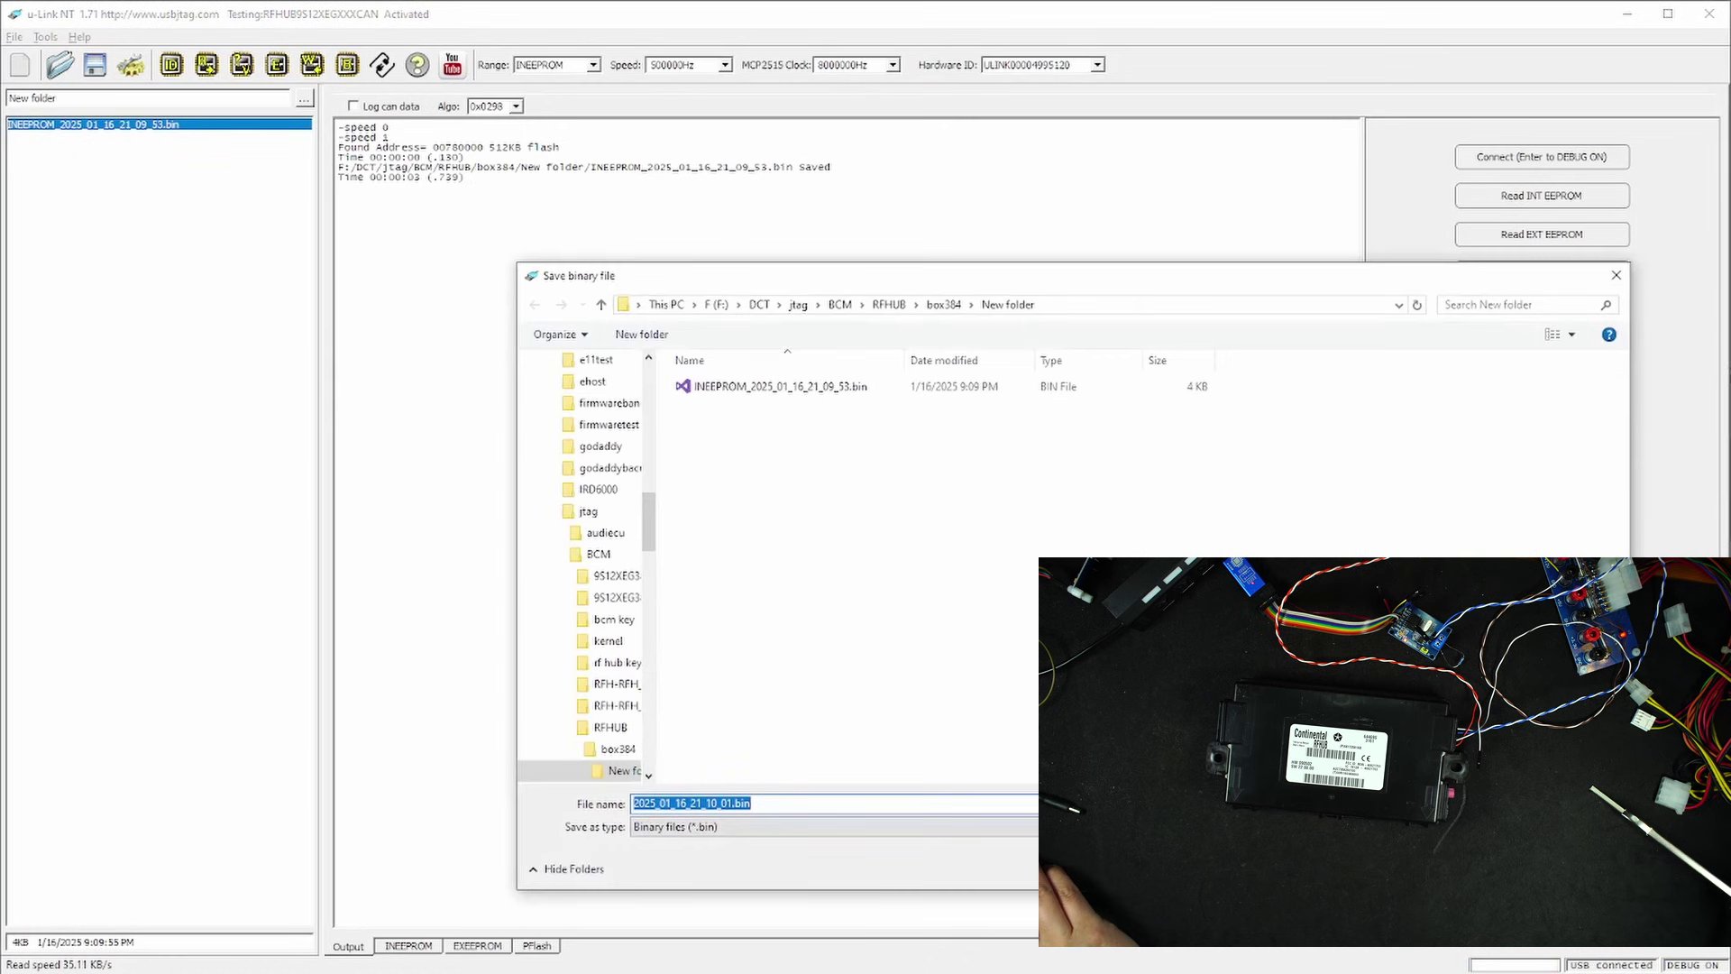
key("Return")
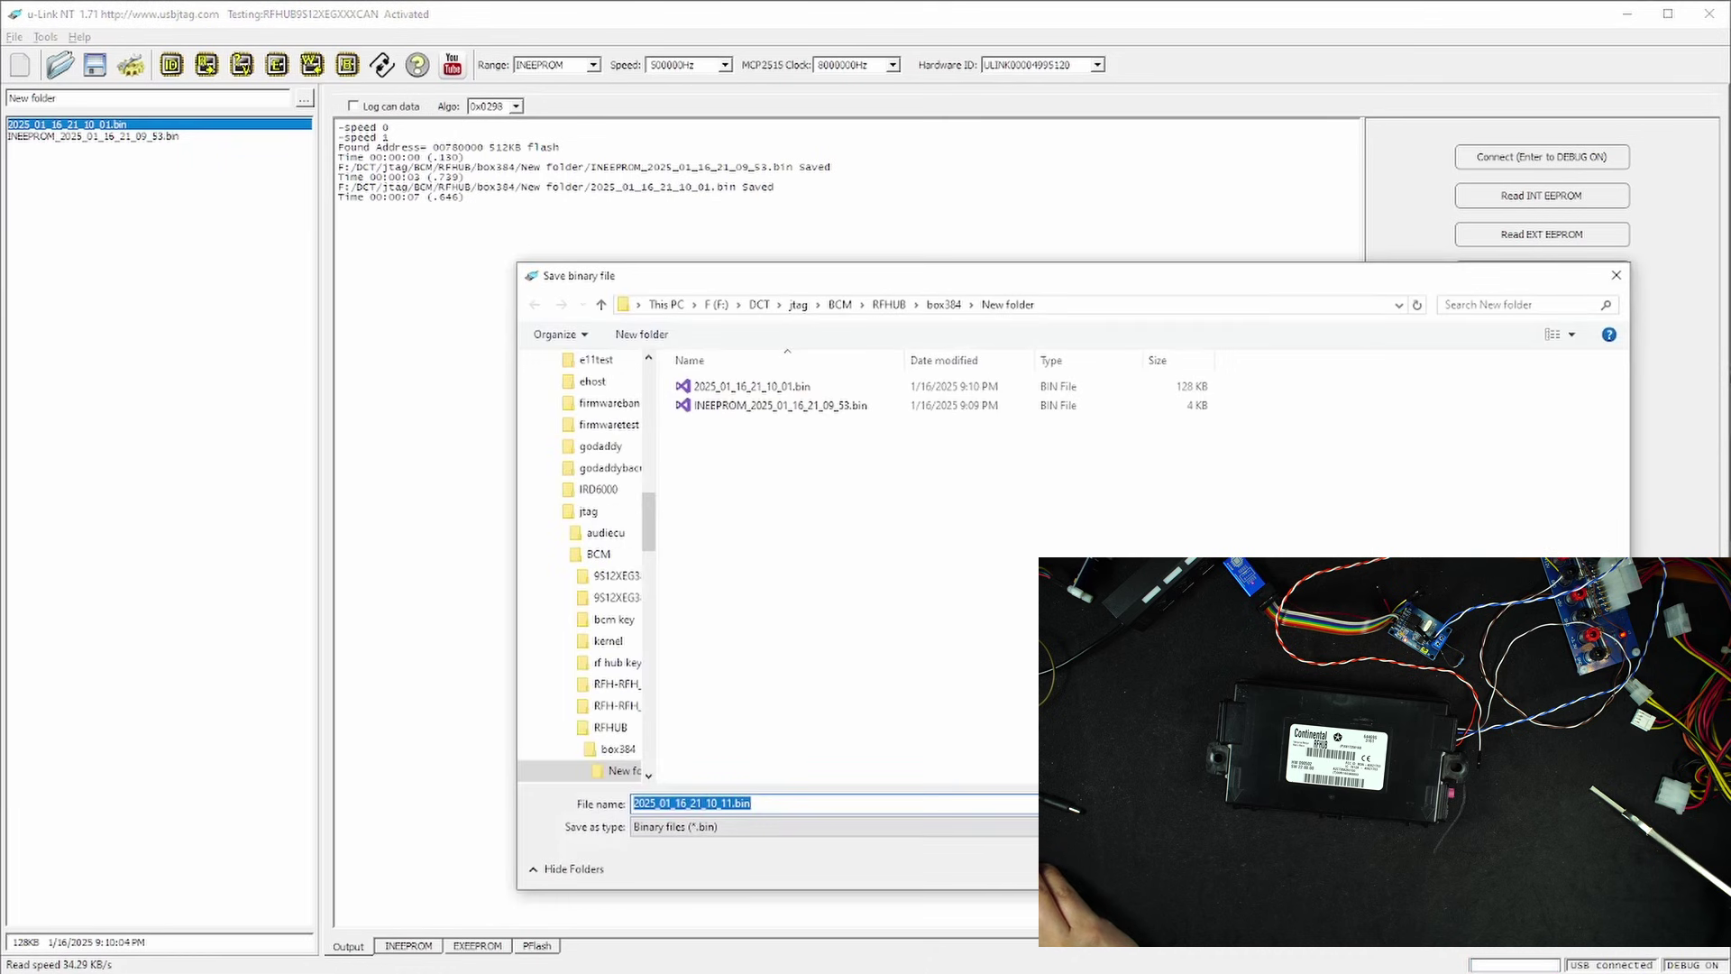
key("Return")
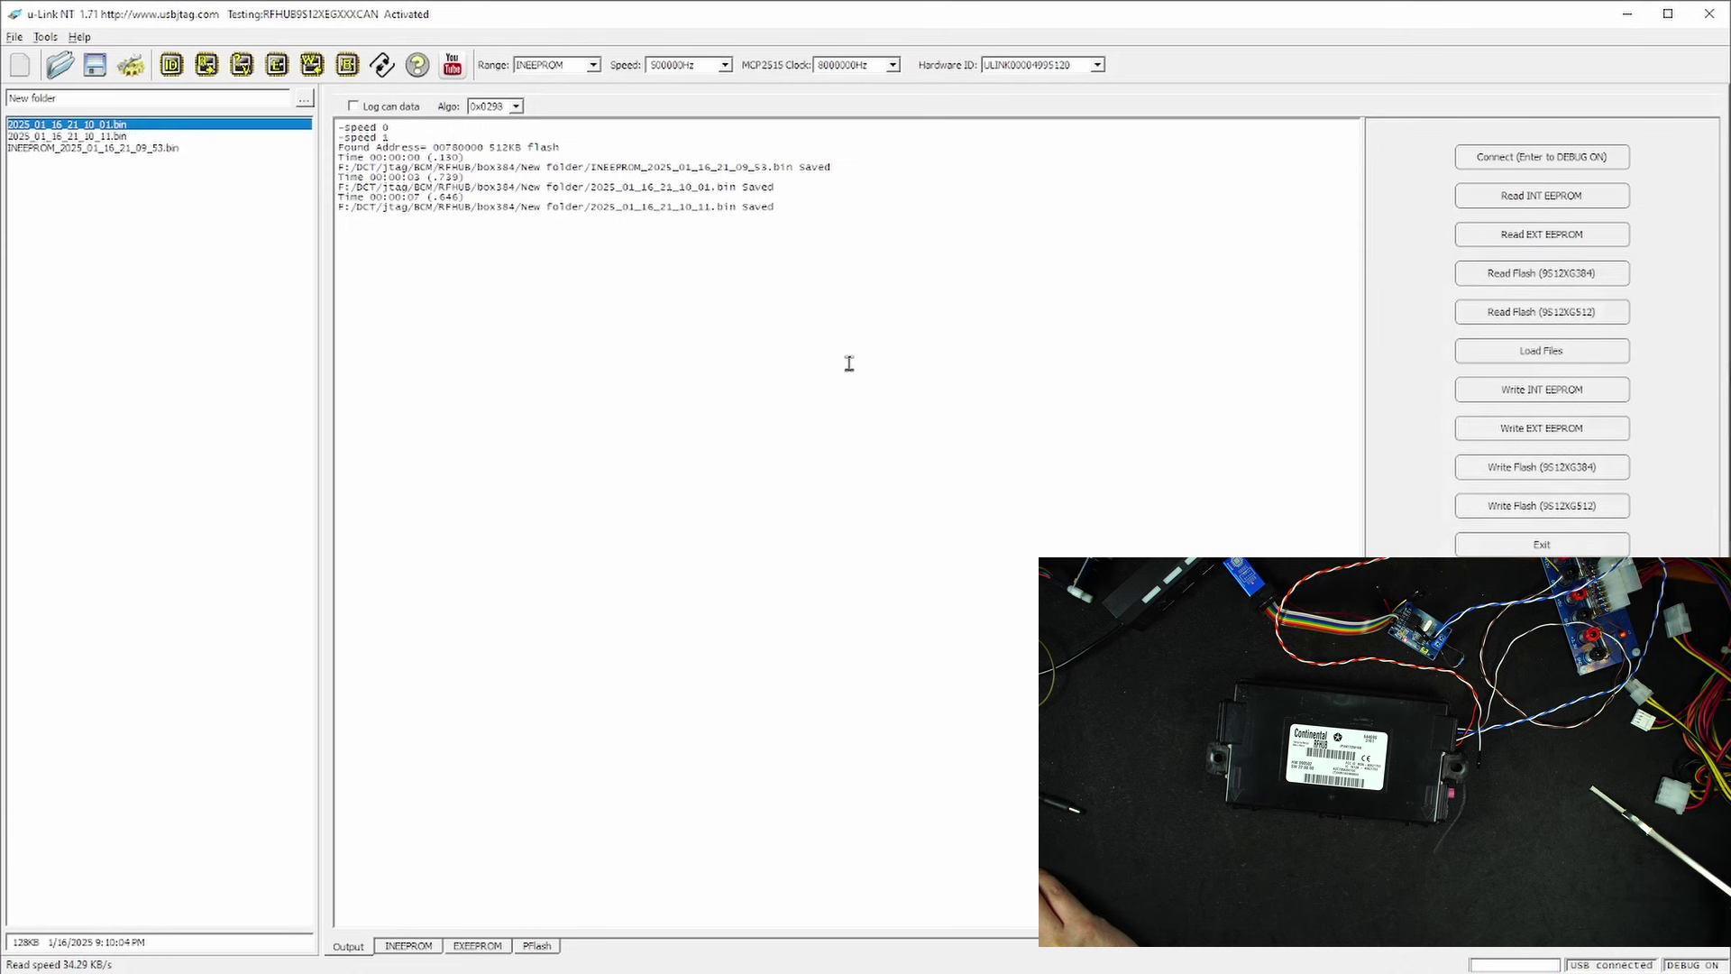
- Load INEEPROM_2025_01_16_21_09_53.bin as the internal EEPROM file and skip the external EEPROM file
left_click(1529, 354)
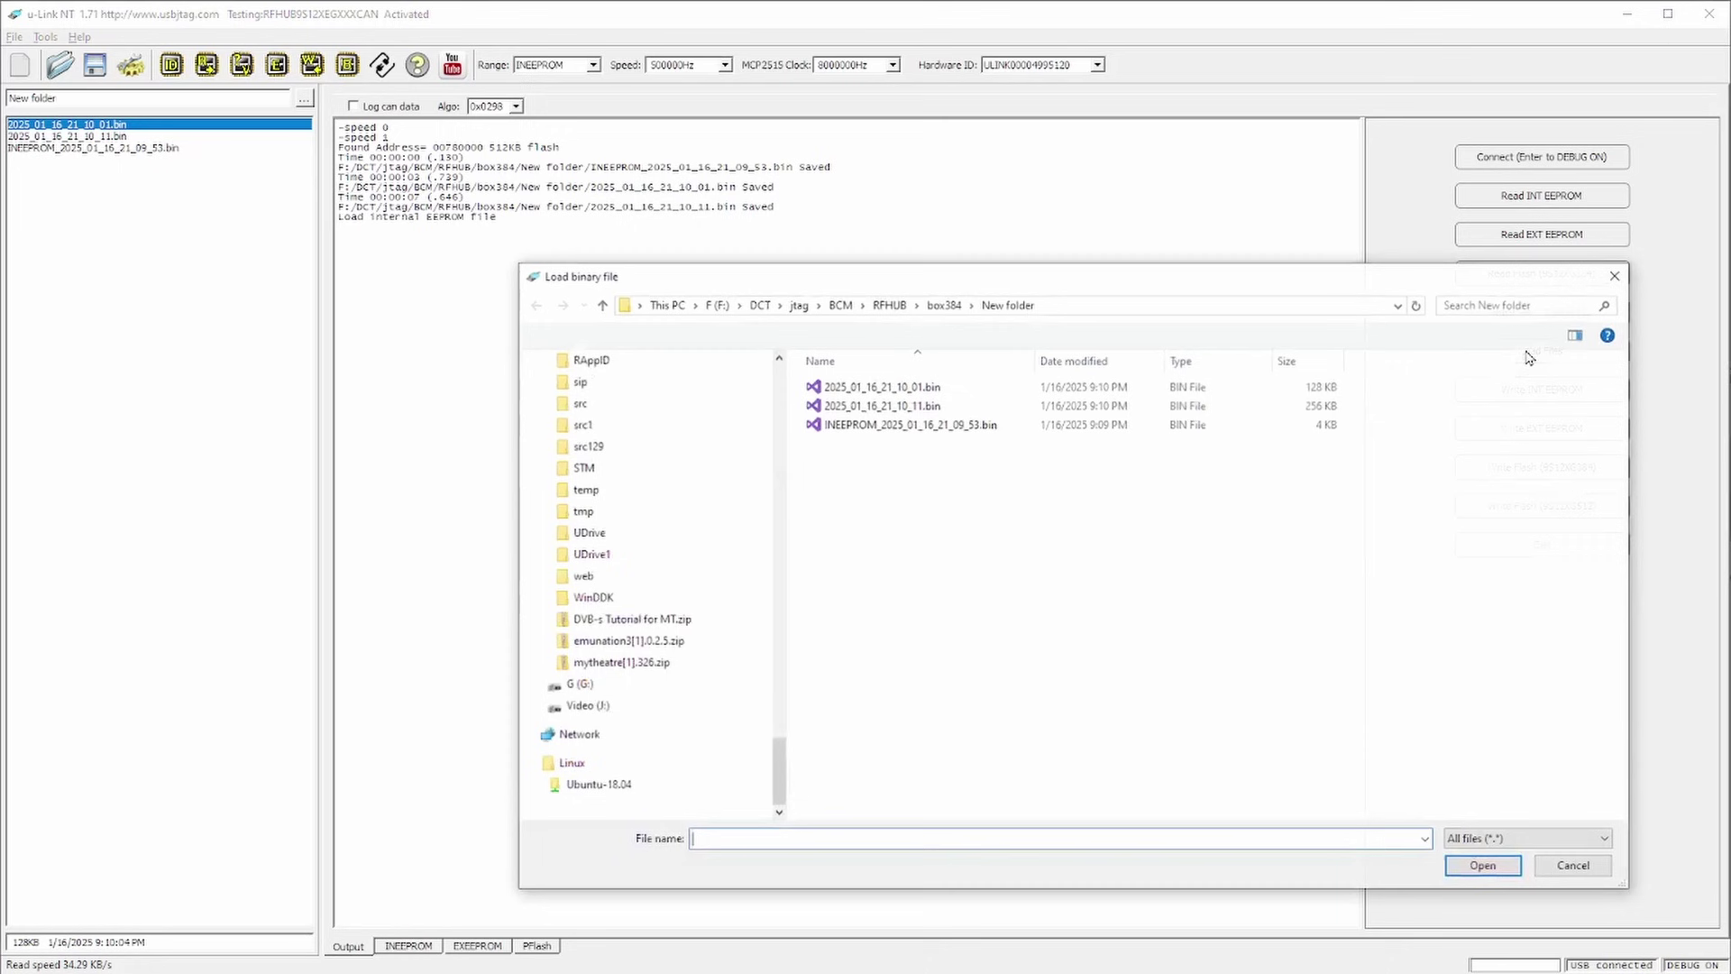
double_click(917, 424)
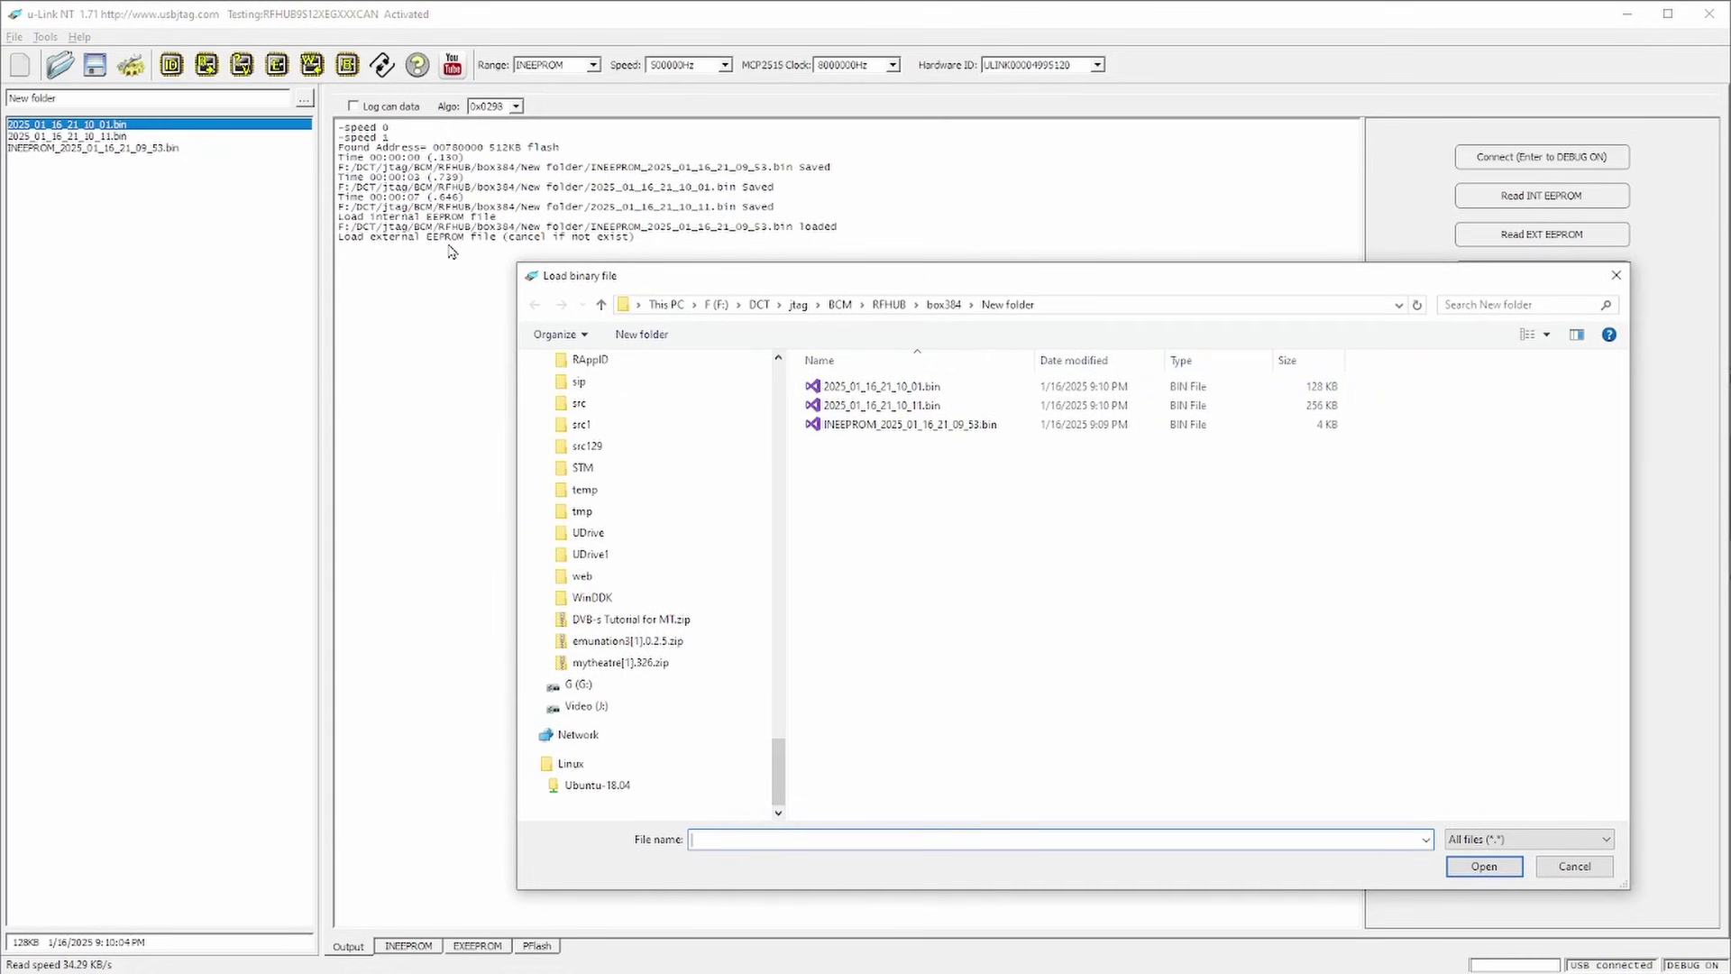
left_click(1572, 866)
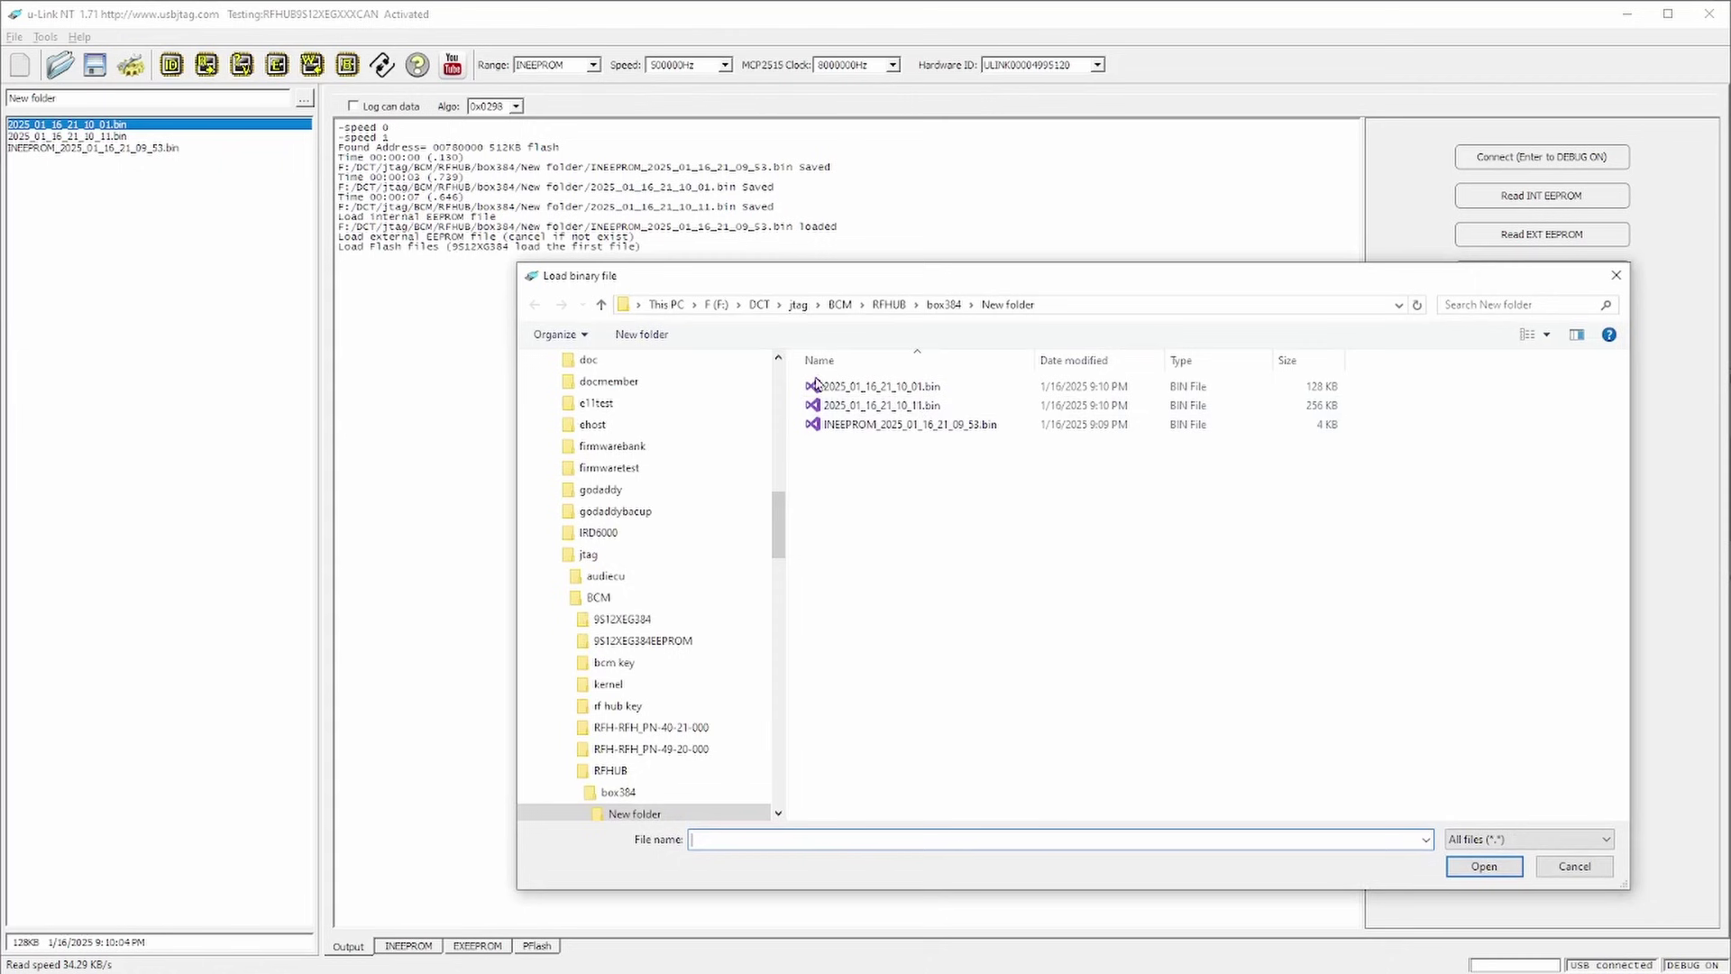
- Load 2025_01_16_21_10_01.bin as the first flash file and 2025_01_16_21_10_11.bin as the second
left_click(905, 394)
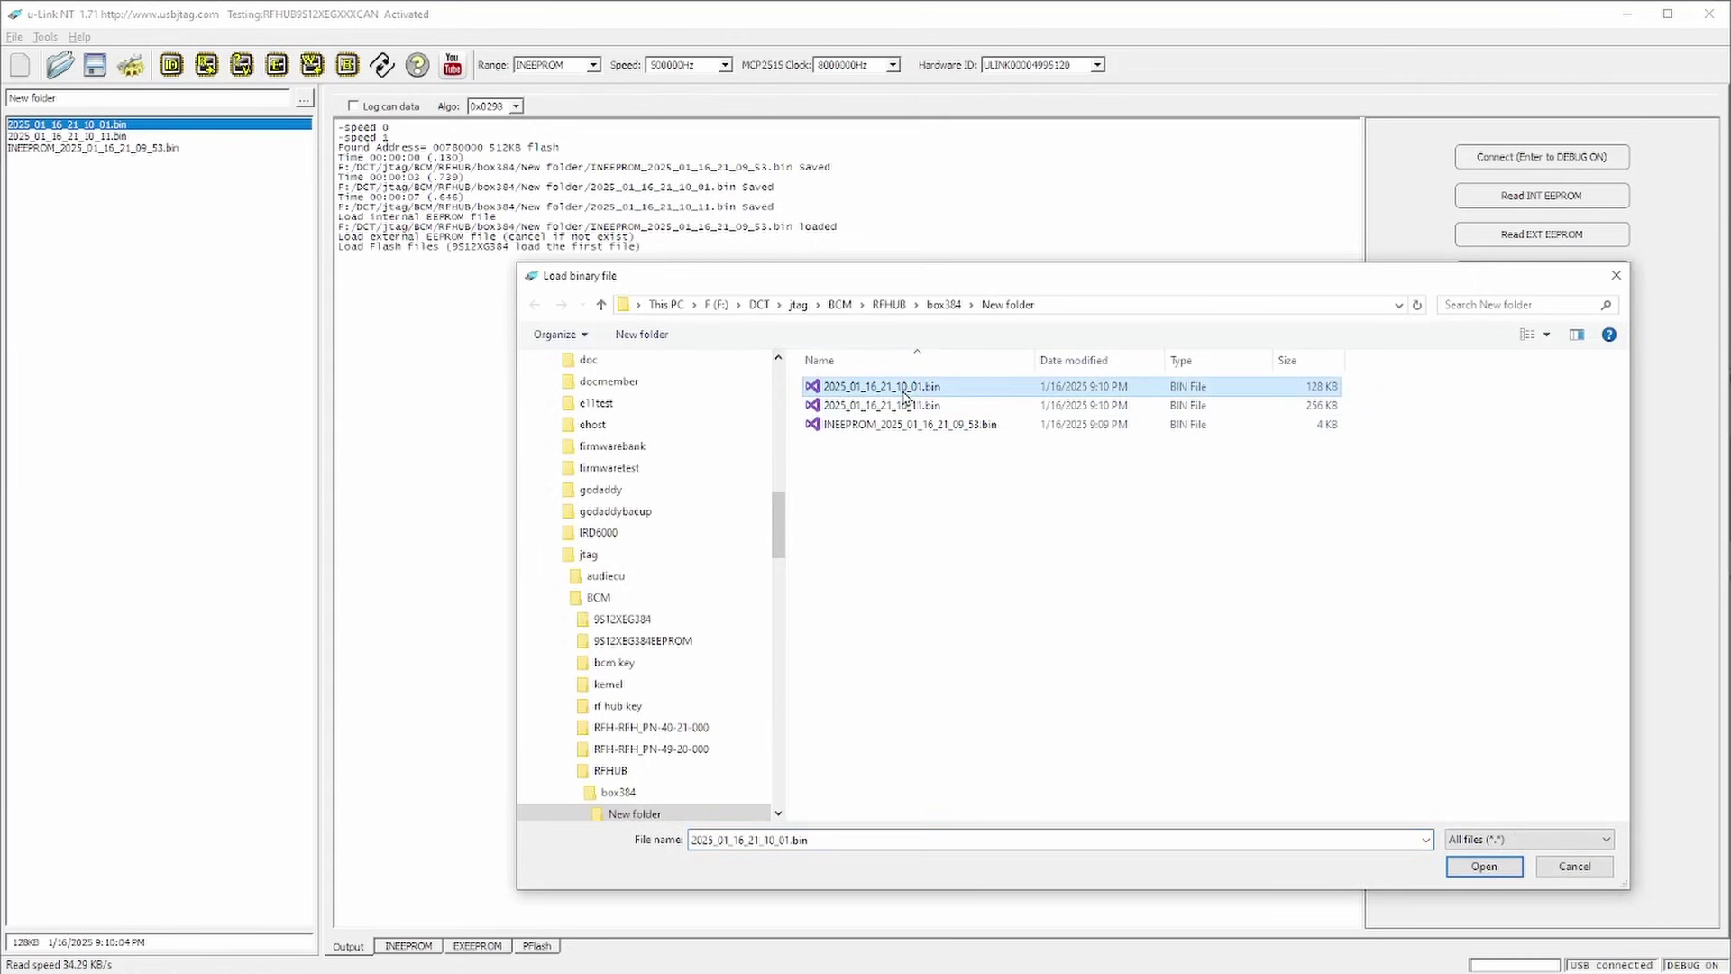
left_click(1484, 866)
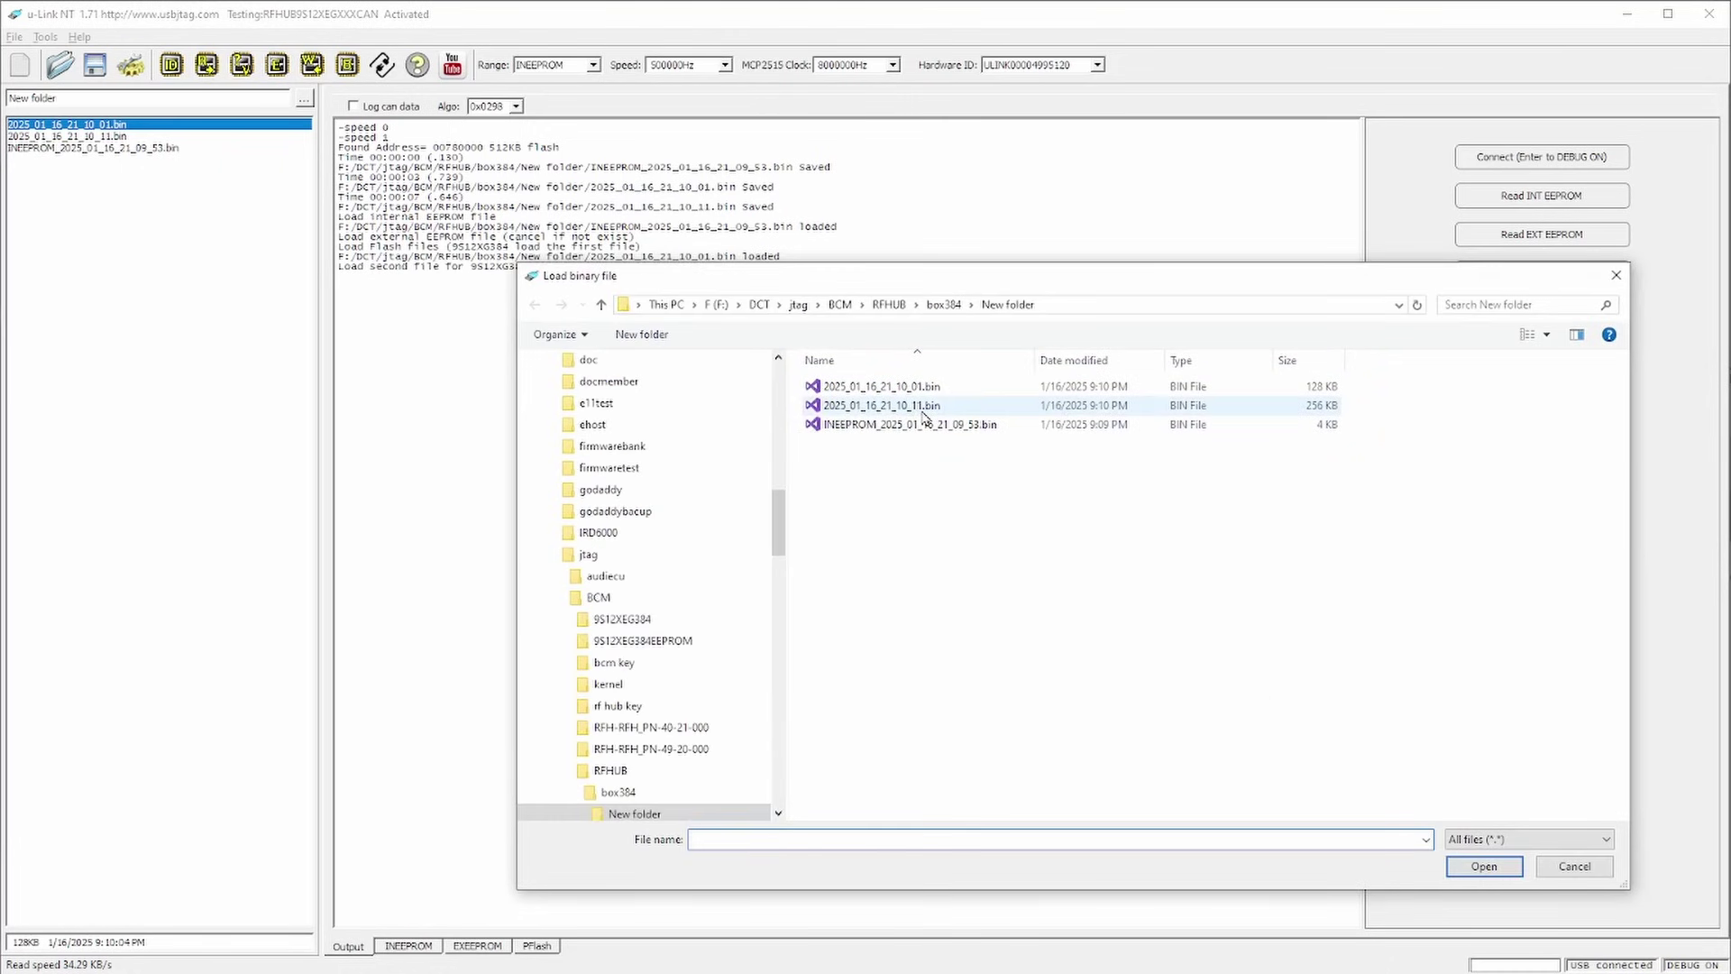
left_click(924, 417)
left_click(1484, 865)
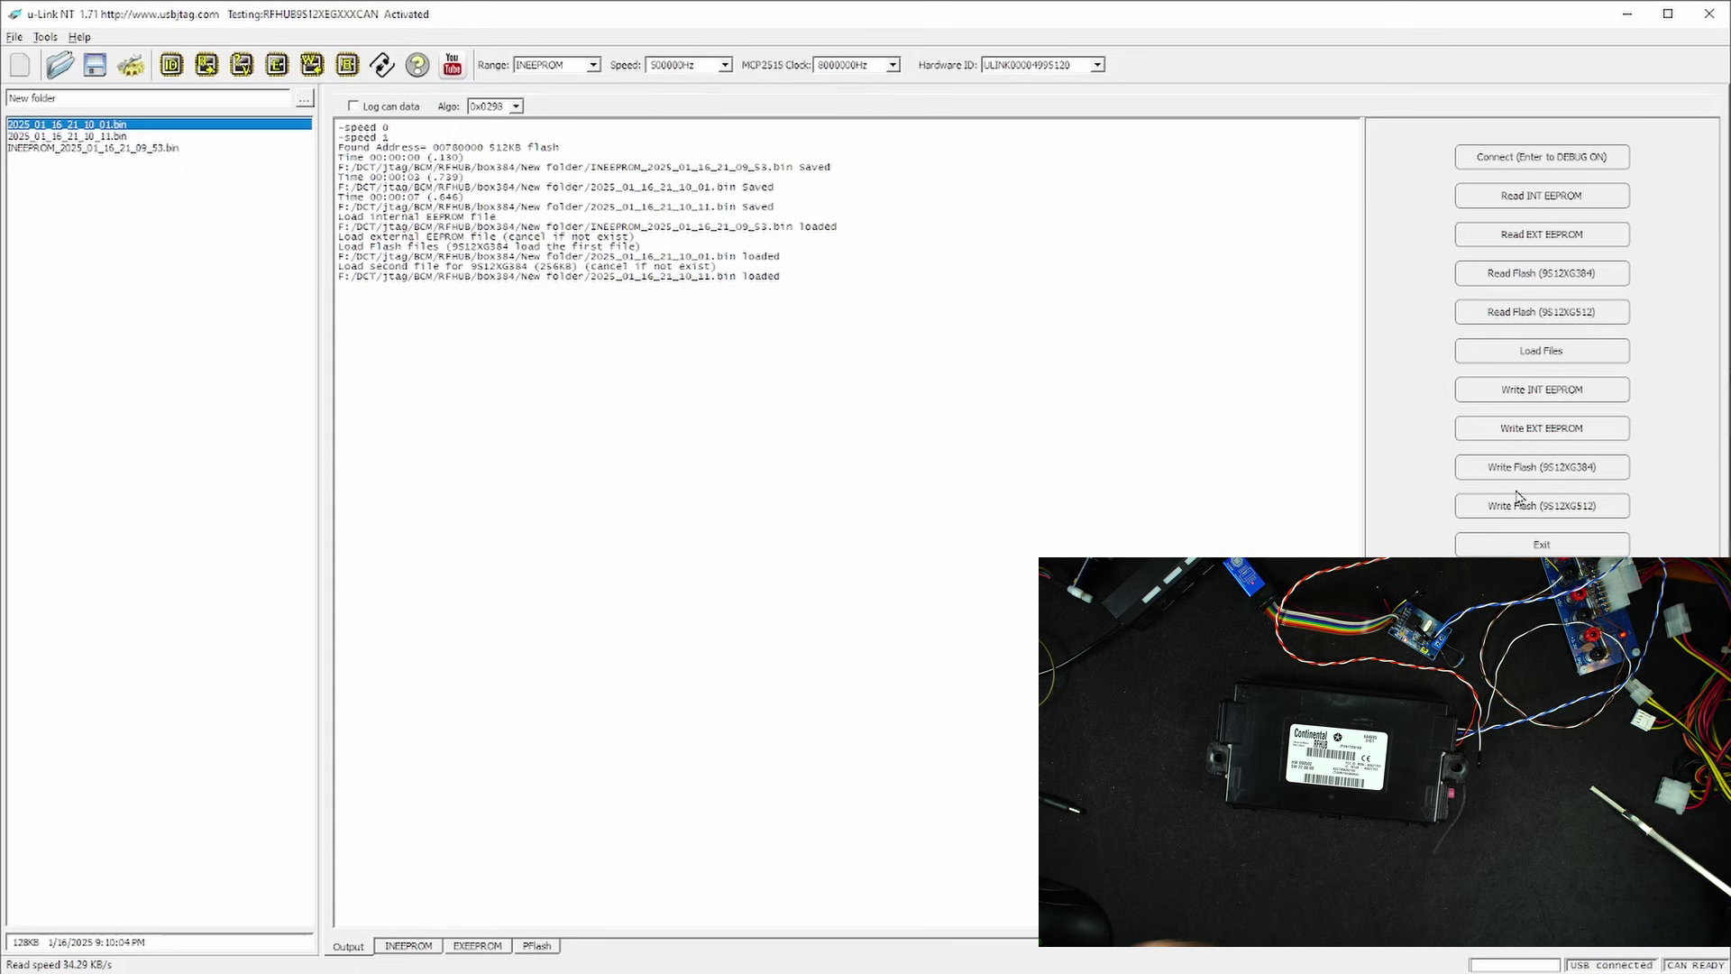
- Reconnect to the module in debug mode and write the loaded internal EEPROM and 9S12XG384 flash data to it
left_click(1525, 165)
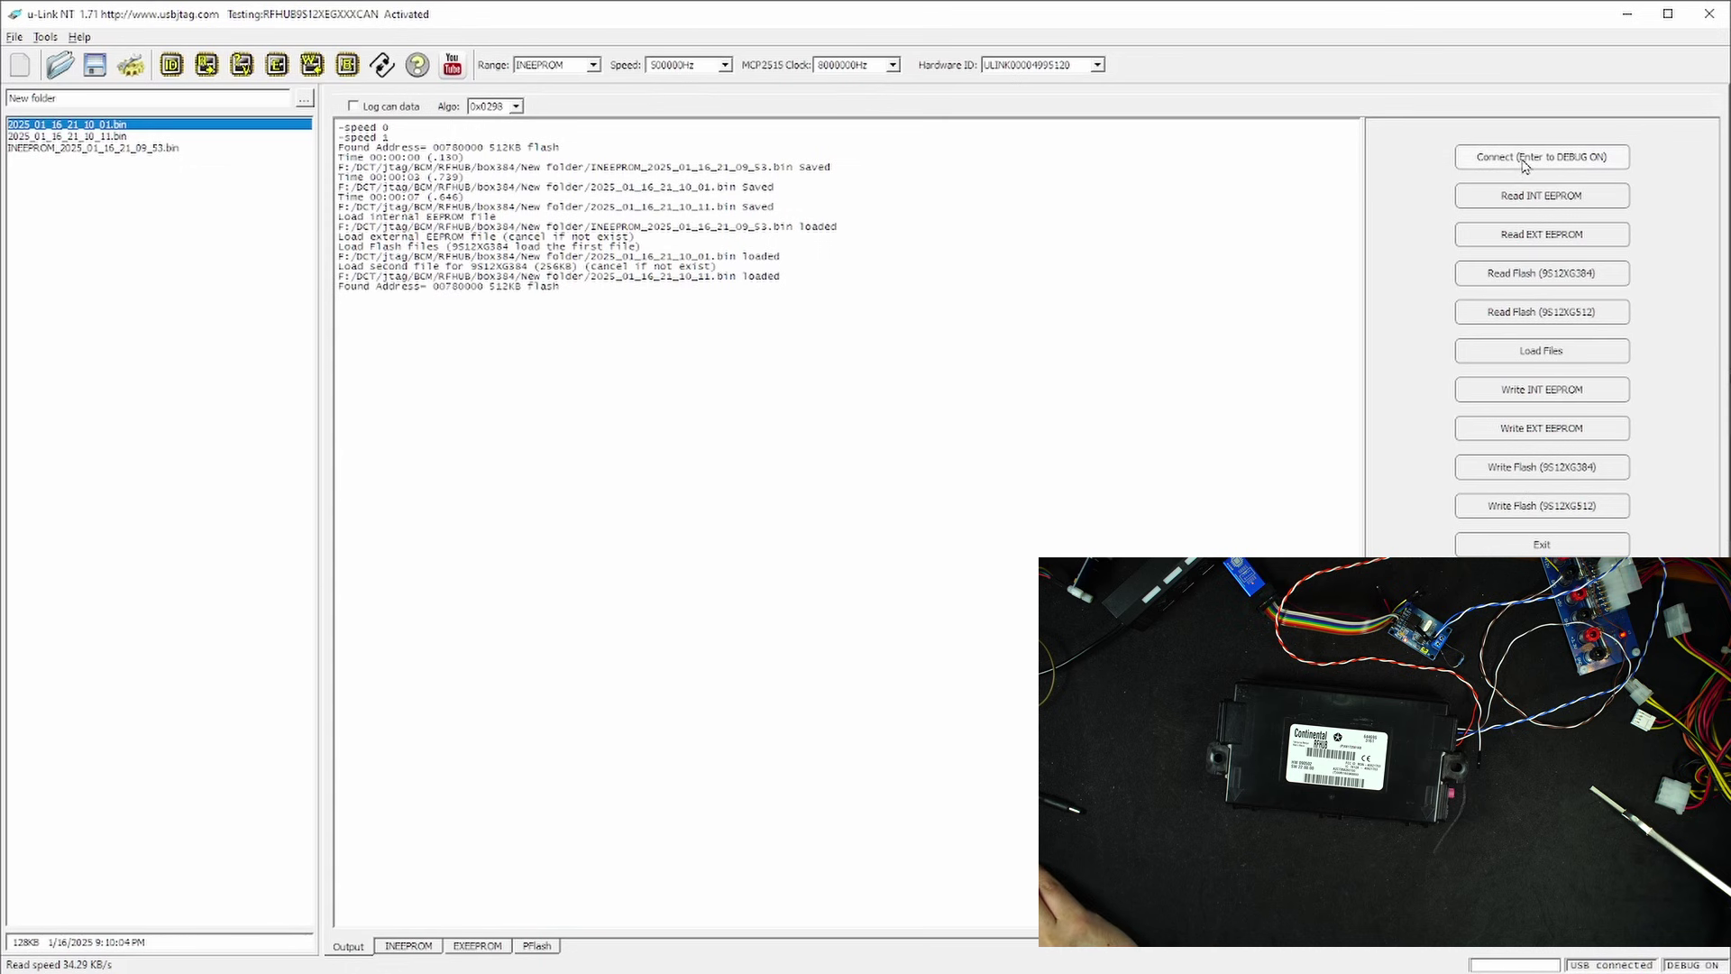
left_click(1504, 398)
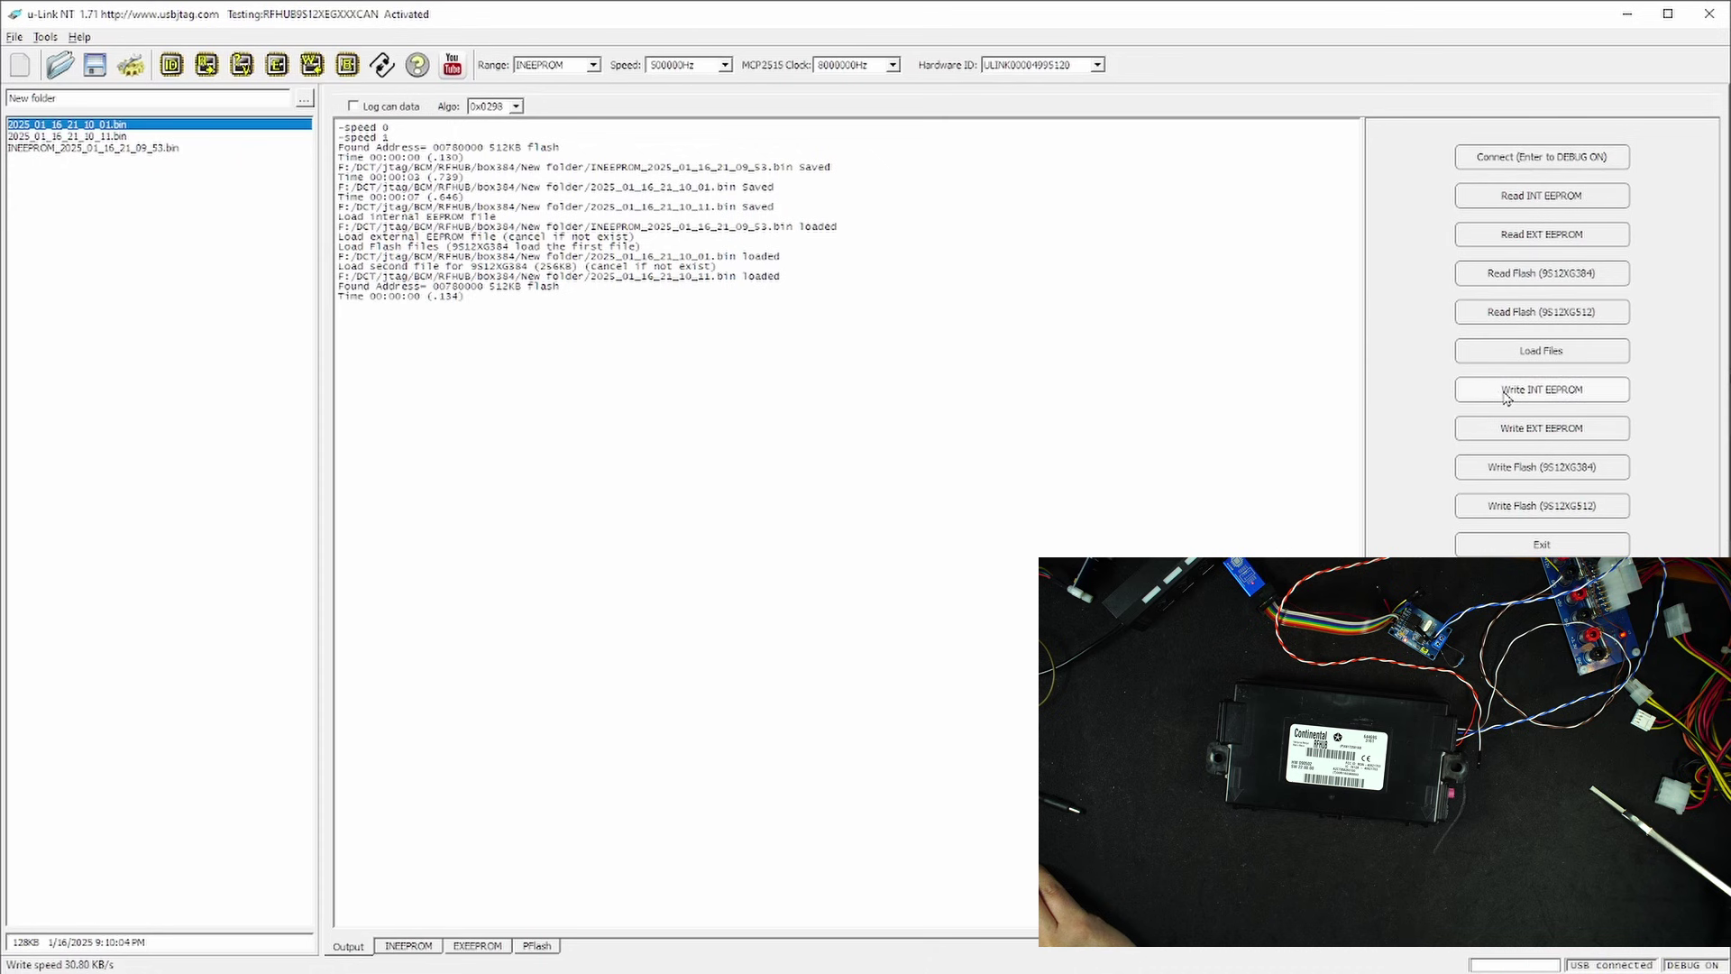
left_click(1532, 469)
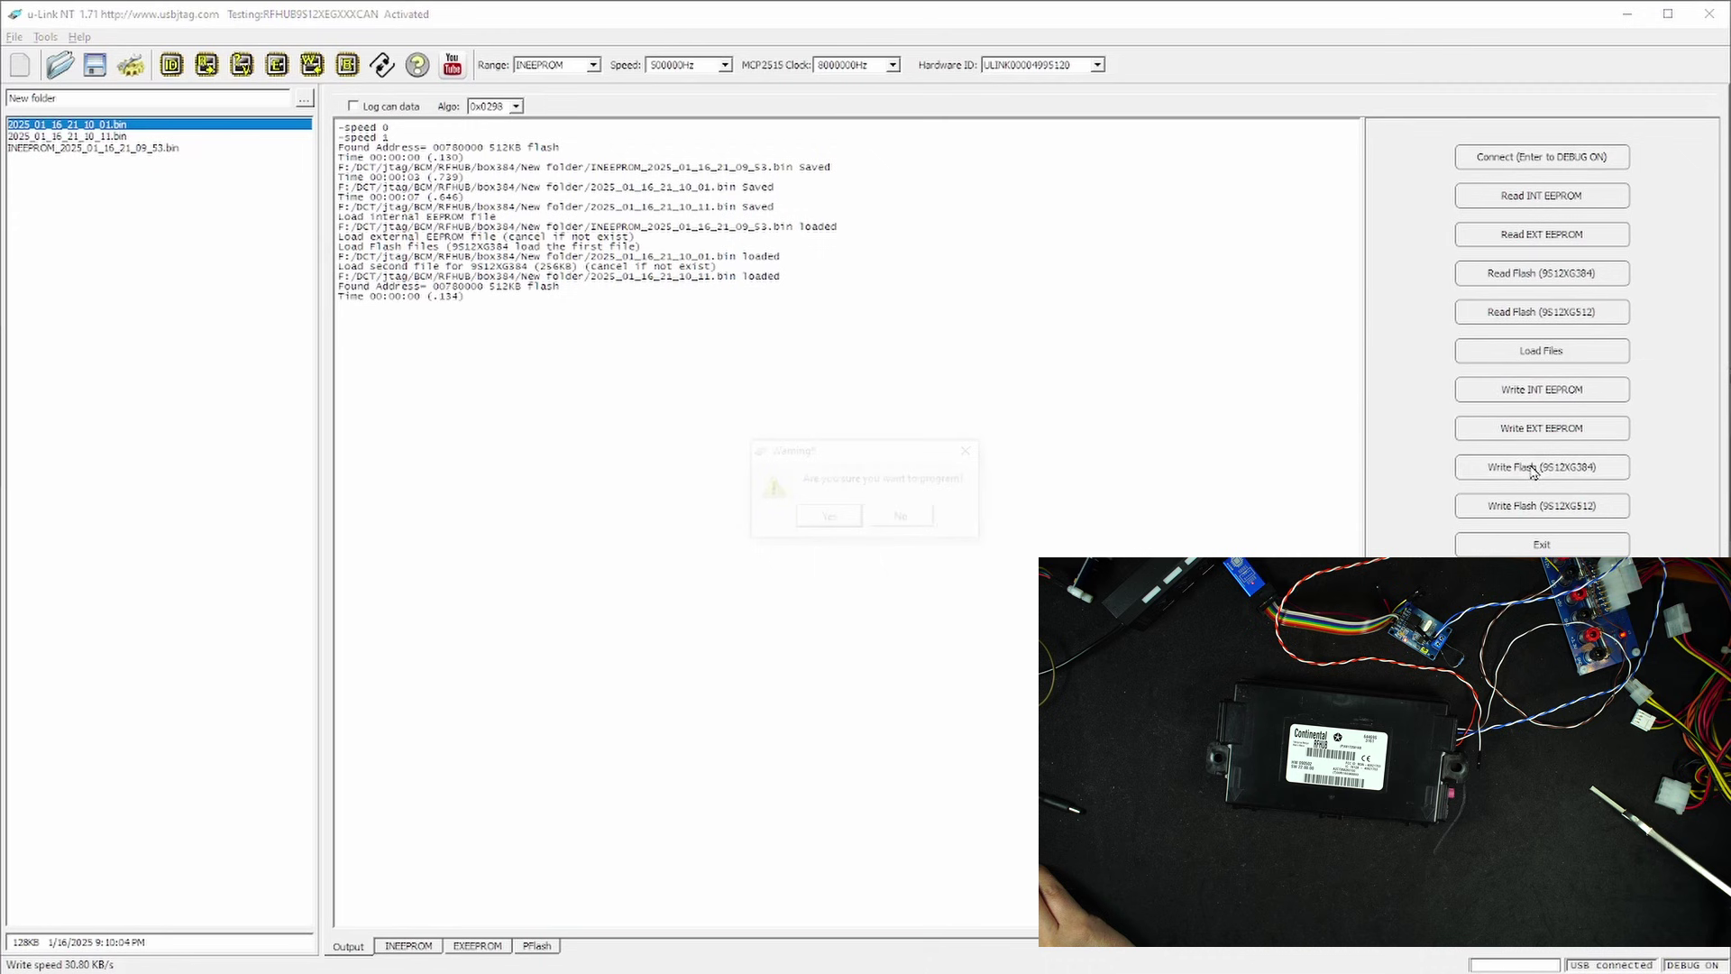
left_click(842, 517)
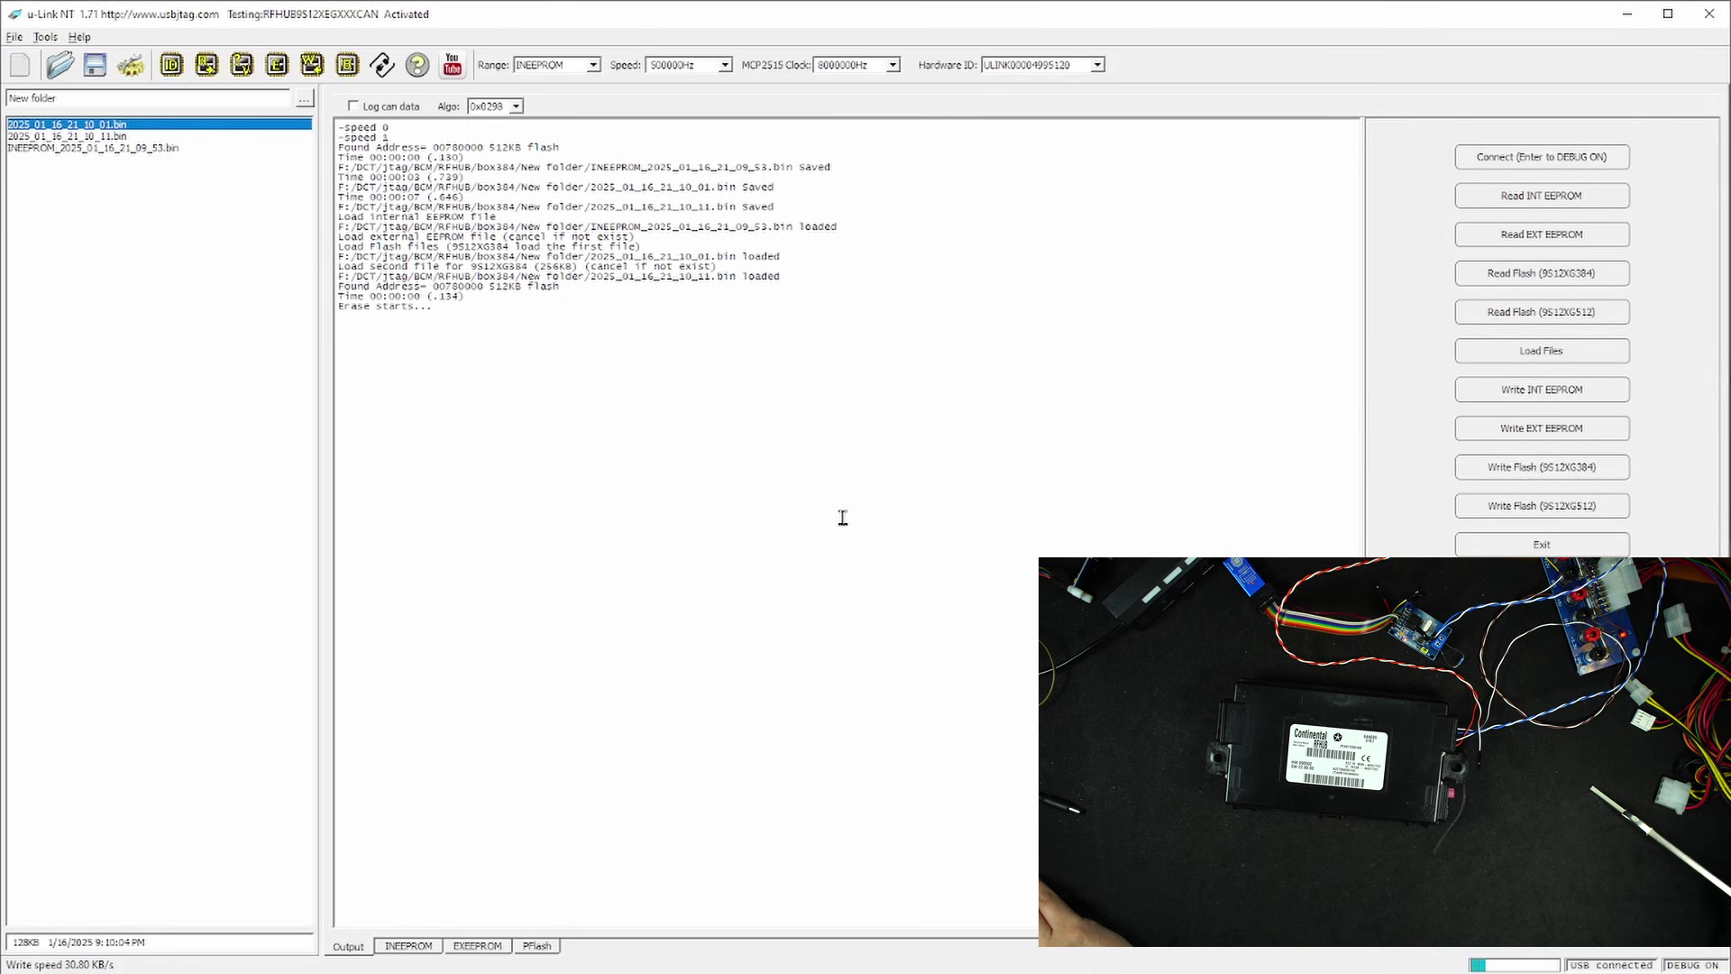
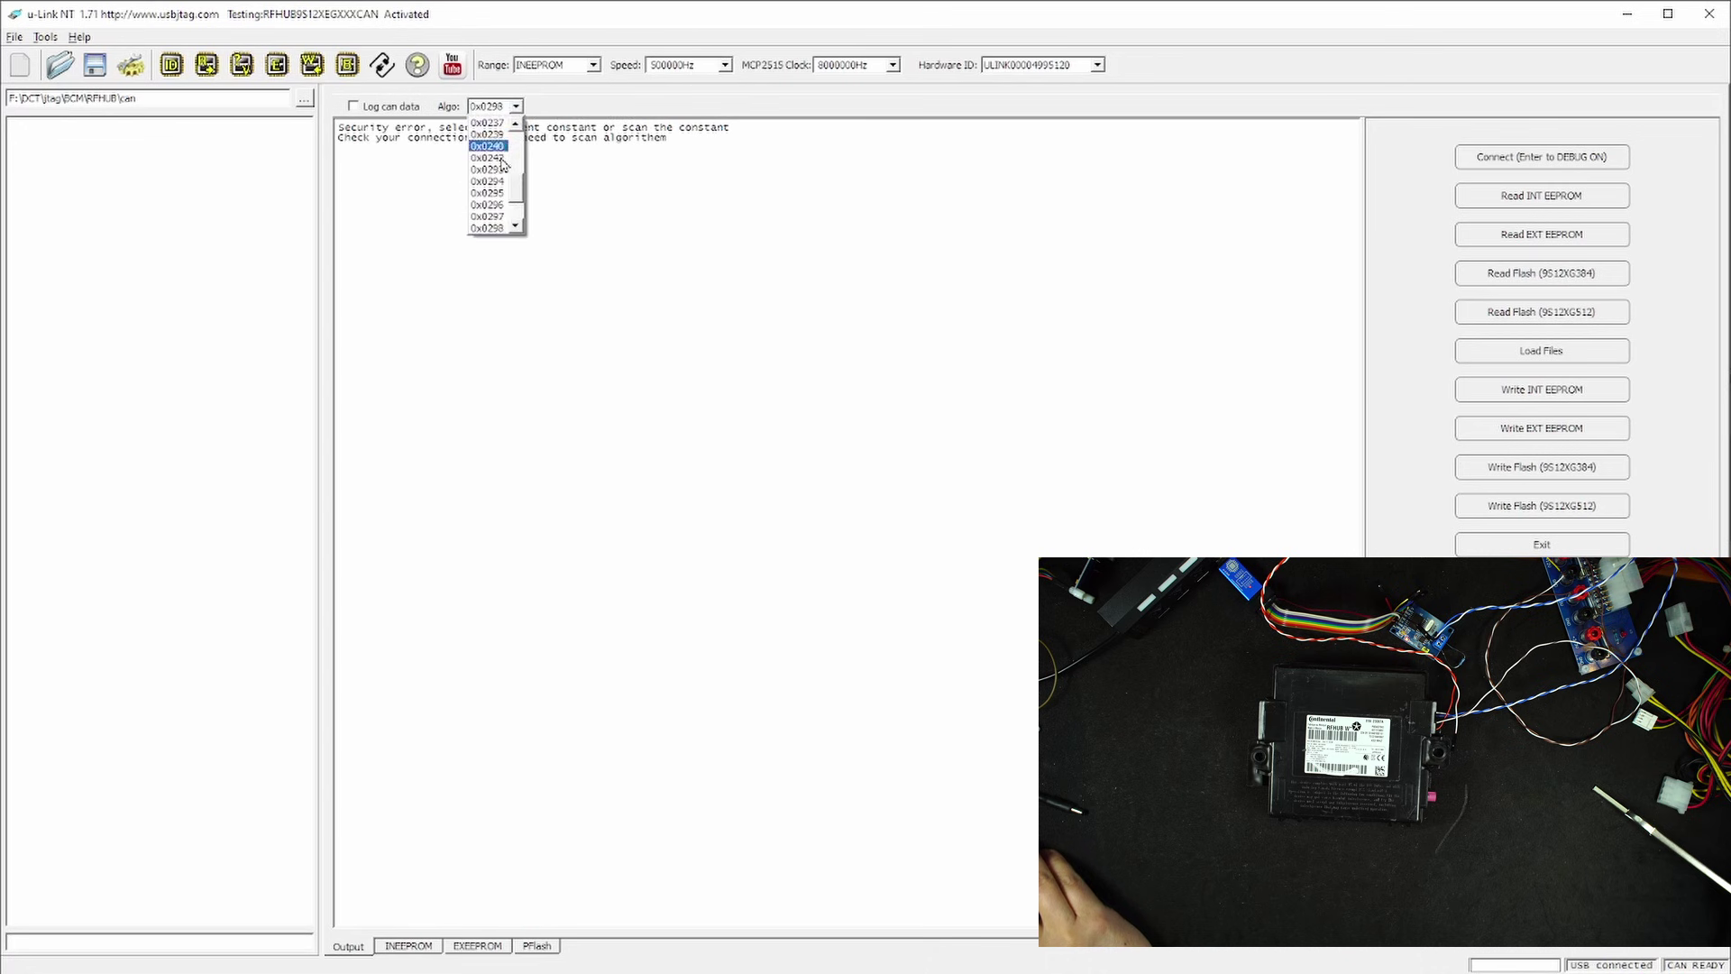
- Set the security algorithm to 0x0295 and connect to the RFHUB module in debug mode
left_click(494, 194)
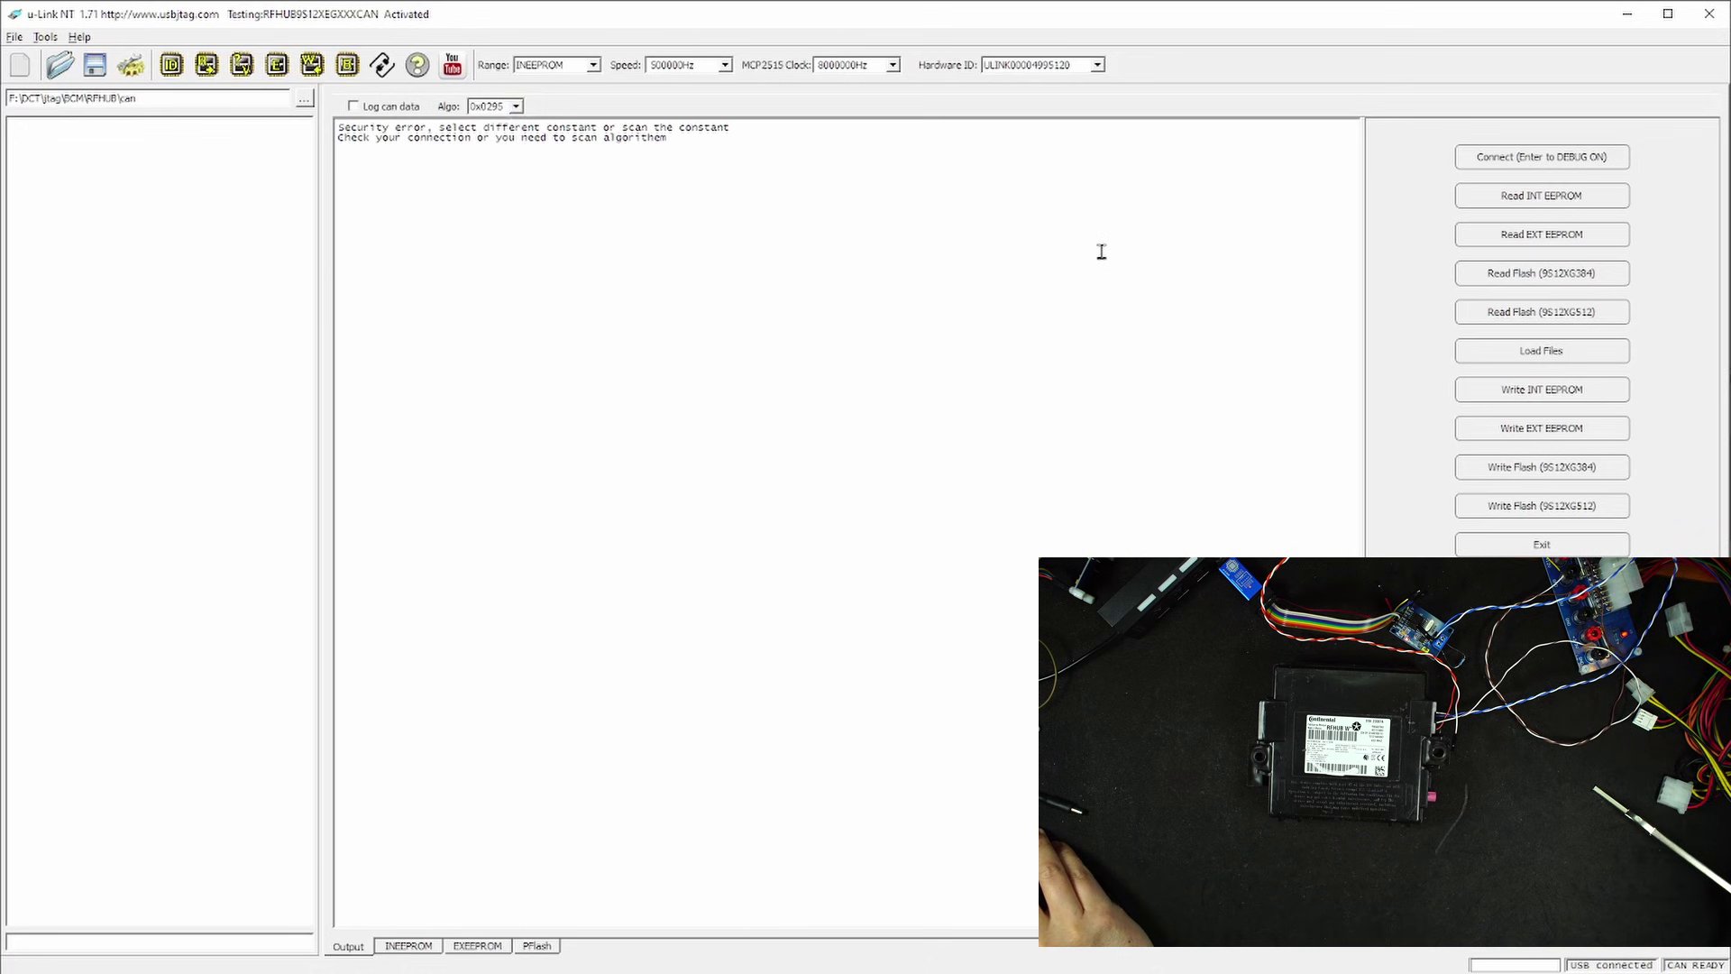
left_click(1514, 157)
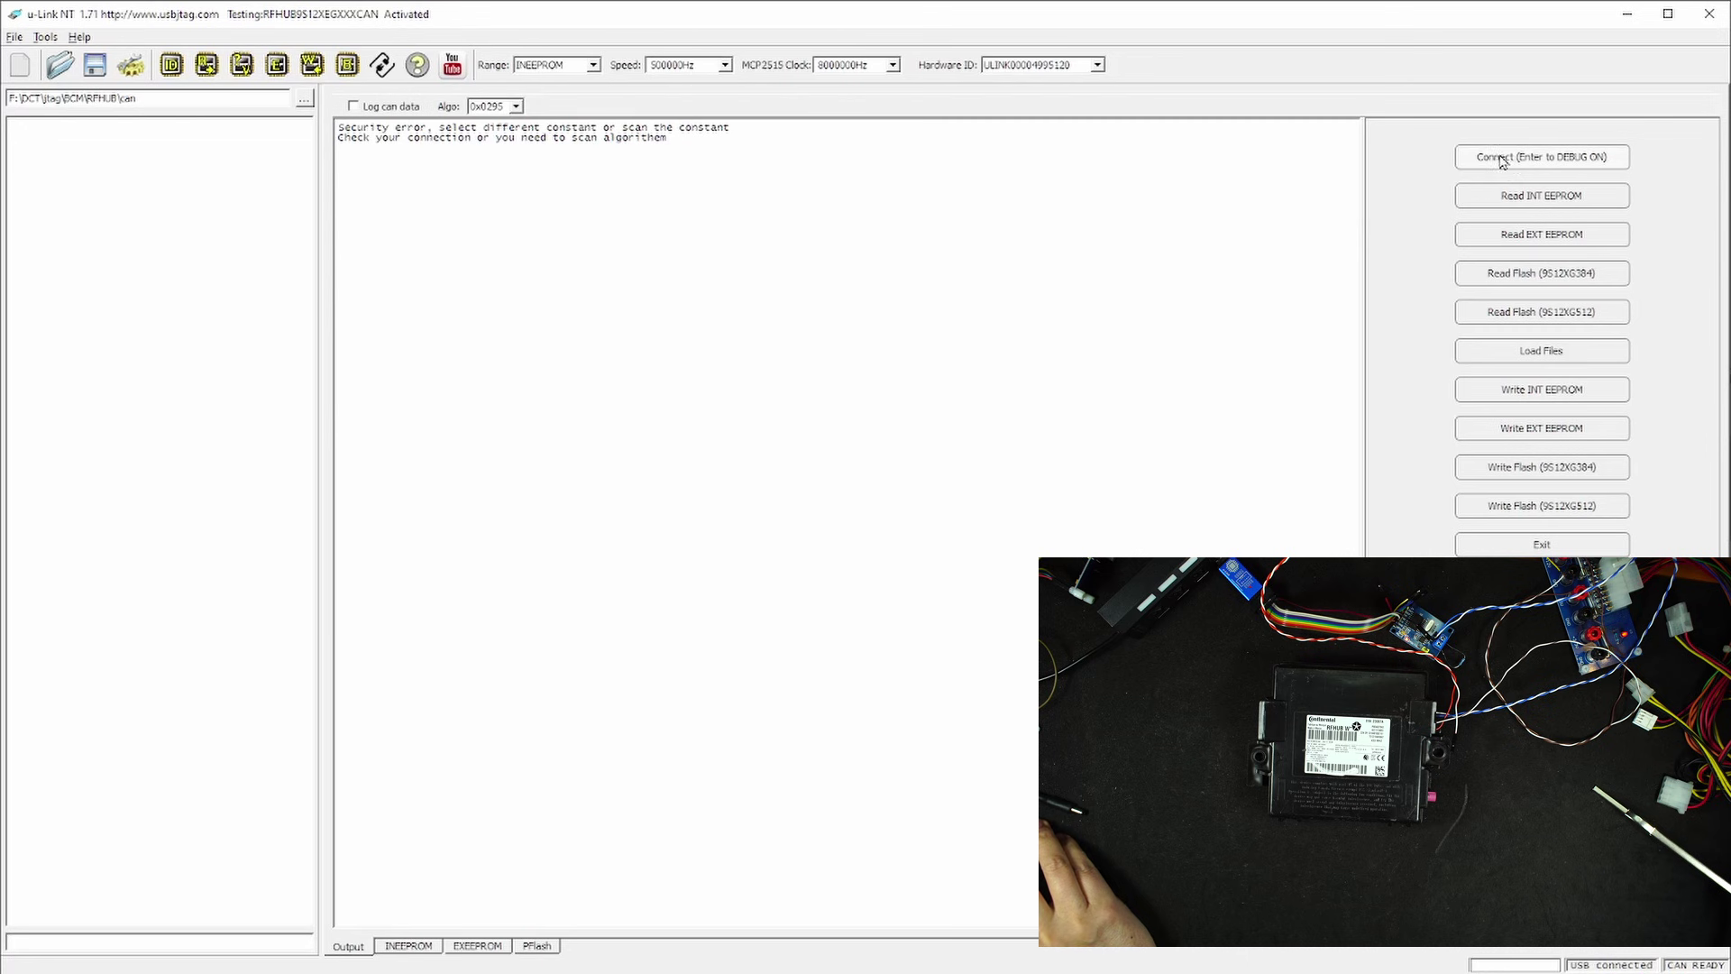
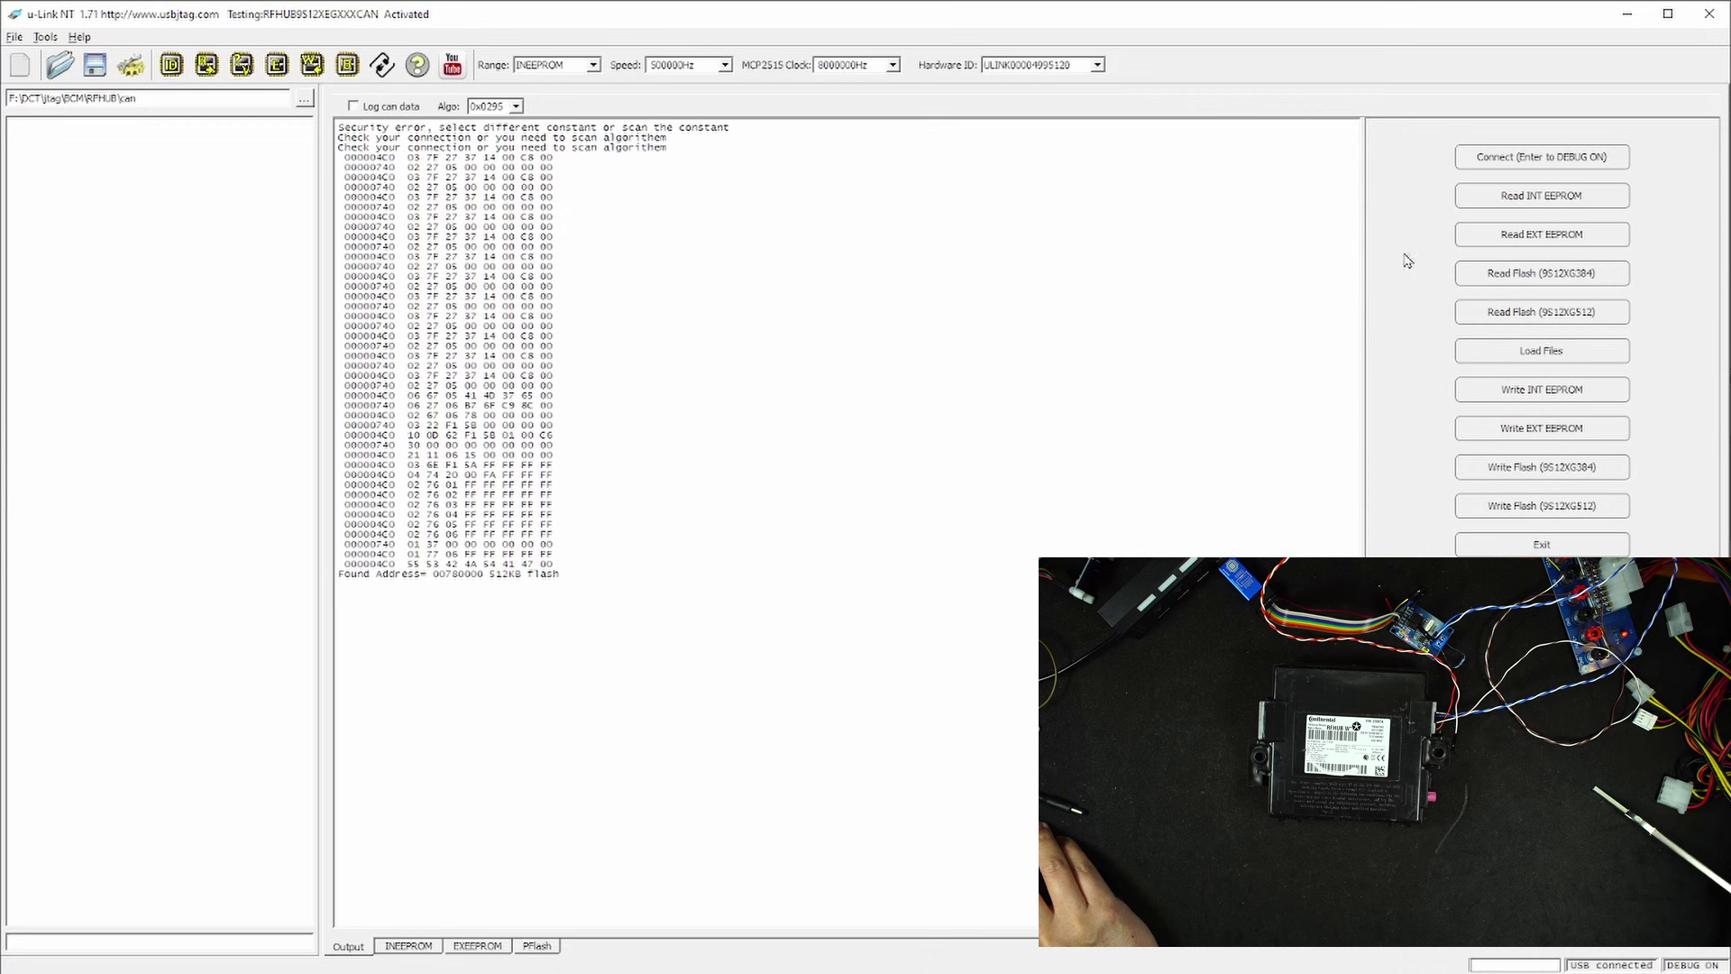
- Read the module's internal EEPROM and external EEPROM, saving each as a binary file in the can folder under its suggested name
left_click(1508, 202)
left_click(1504, 203)
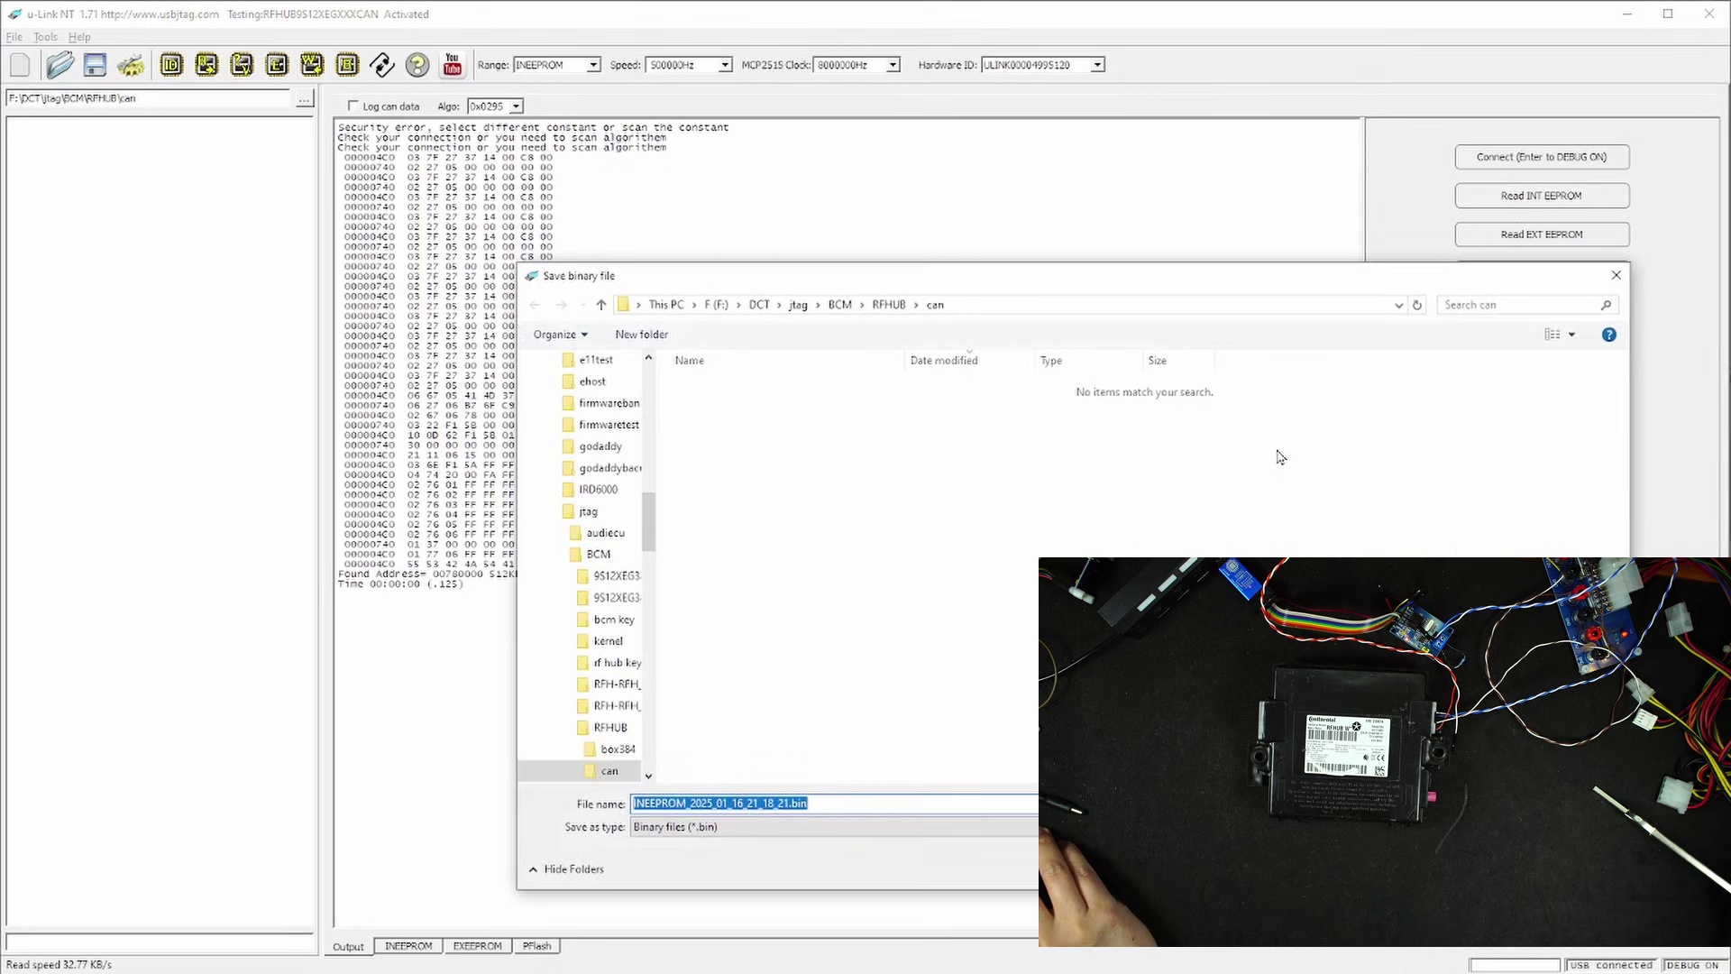
key("Return")
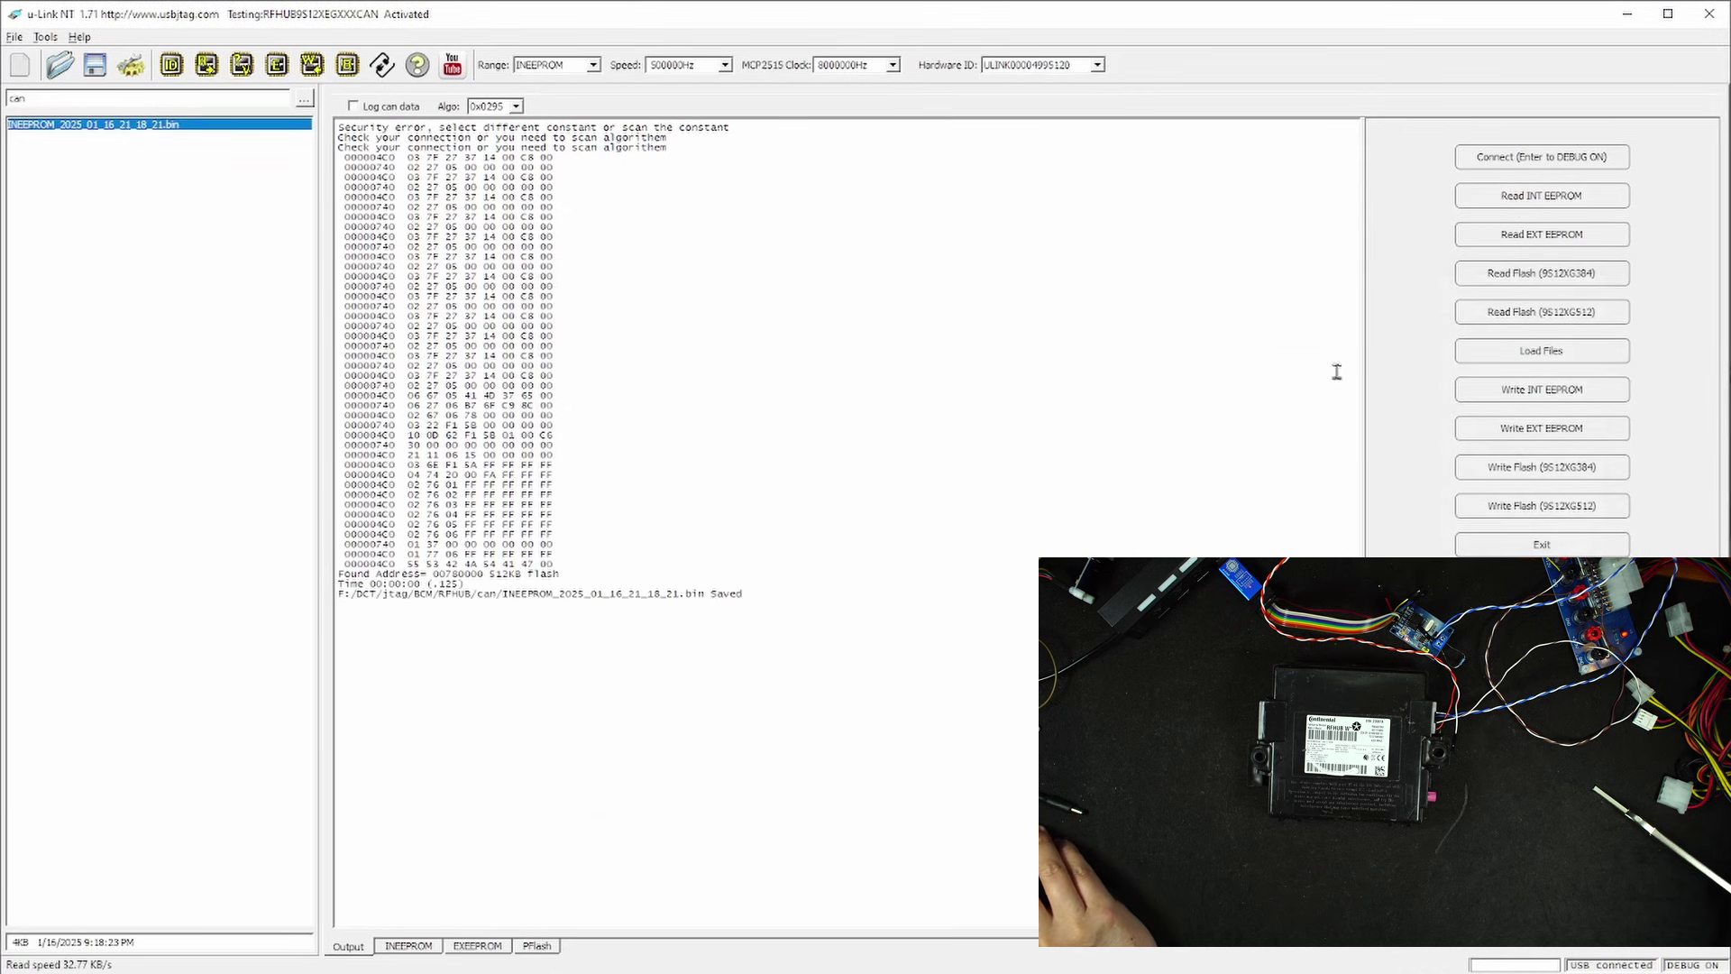
left_click(1589, 236)
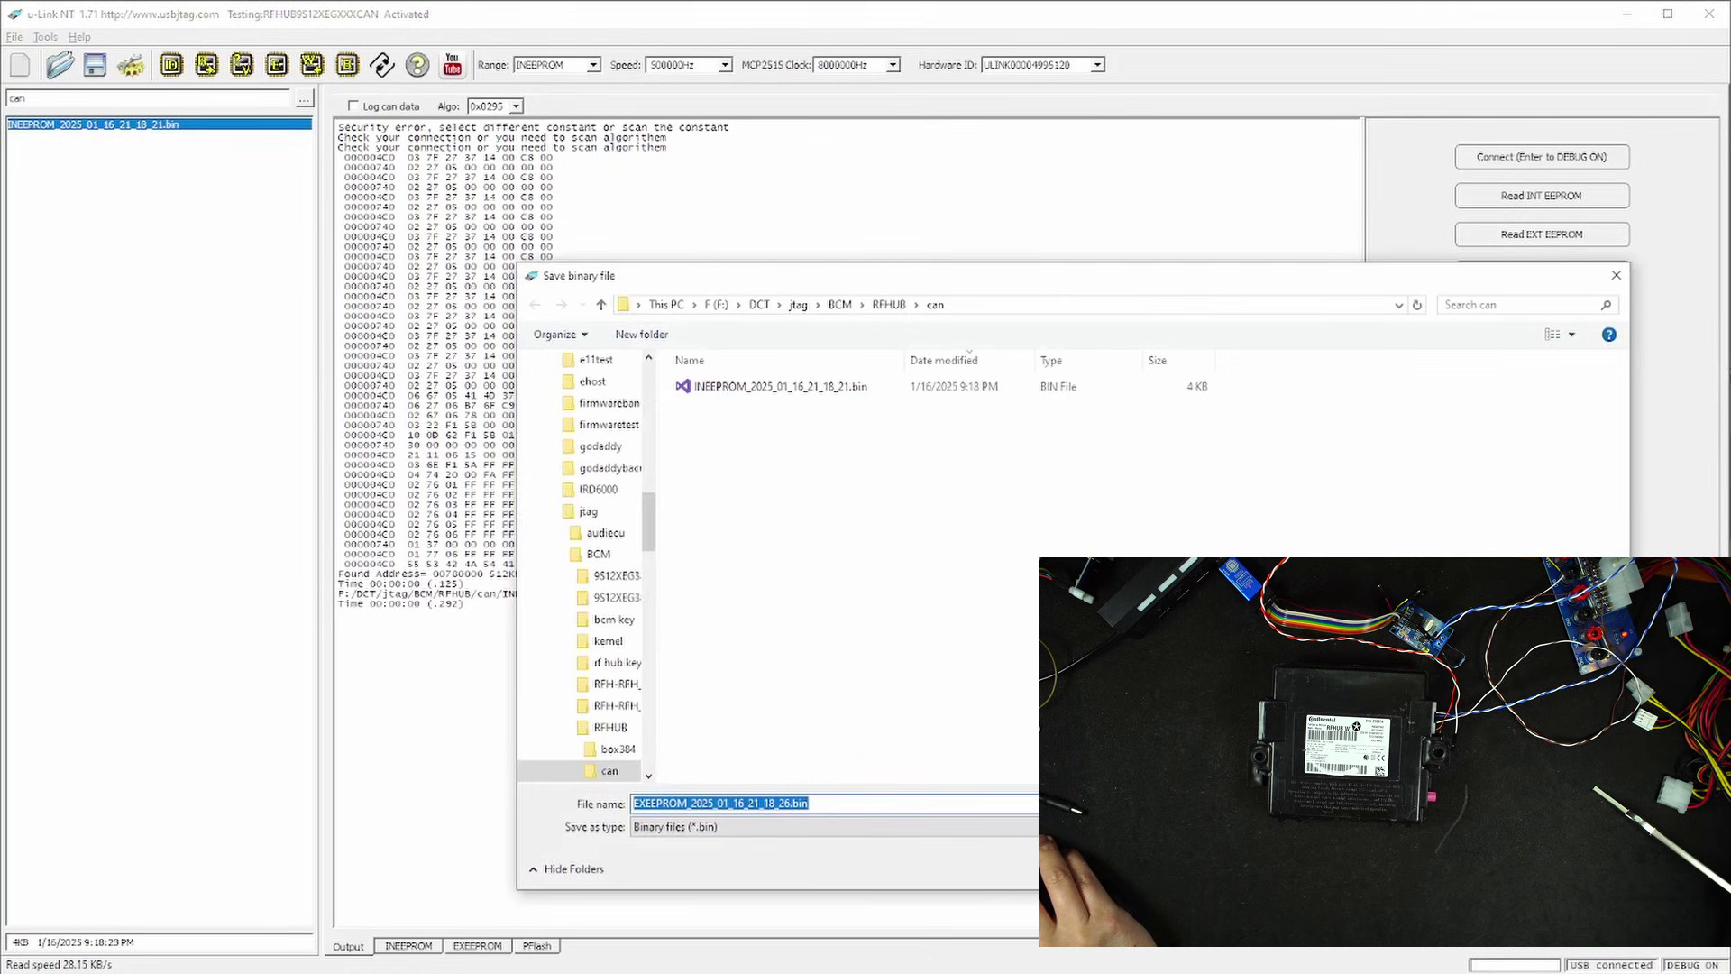
key("Return")
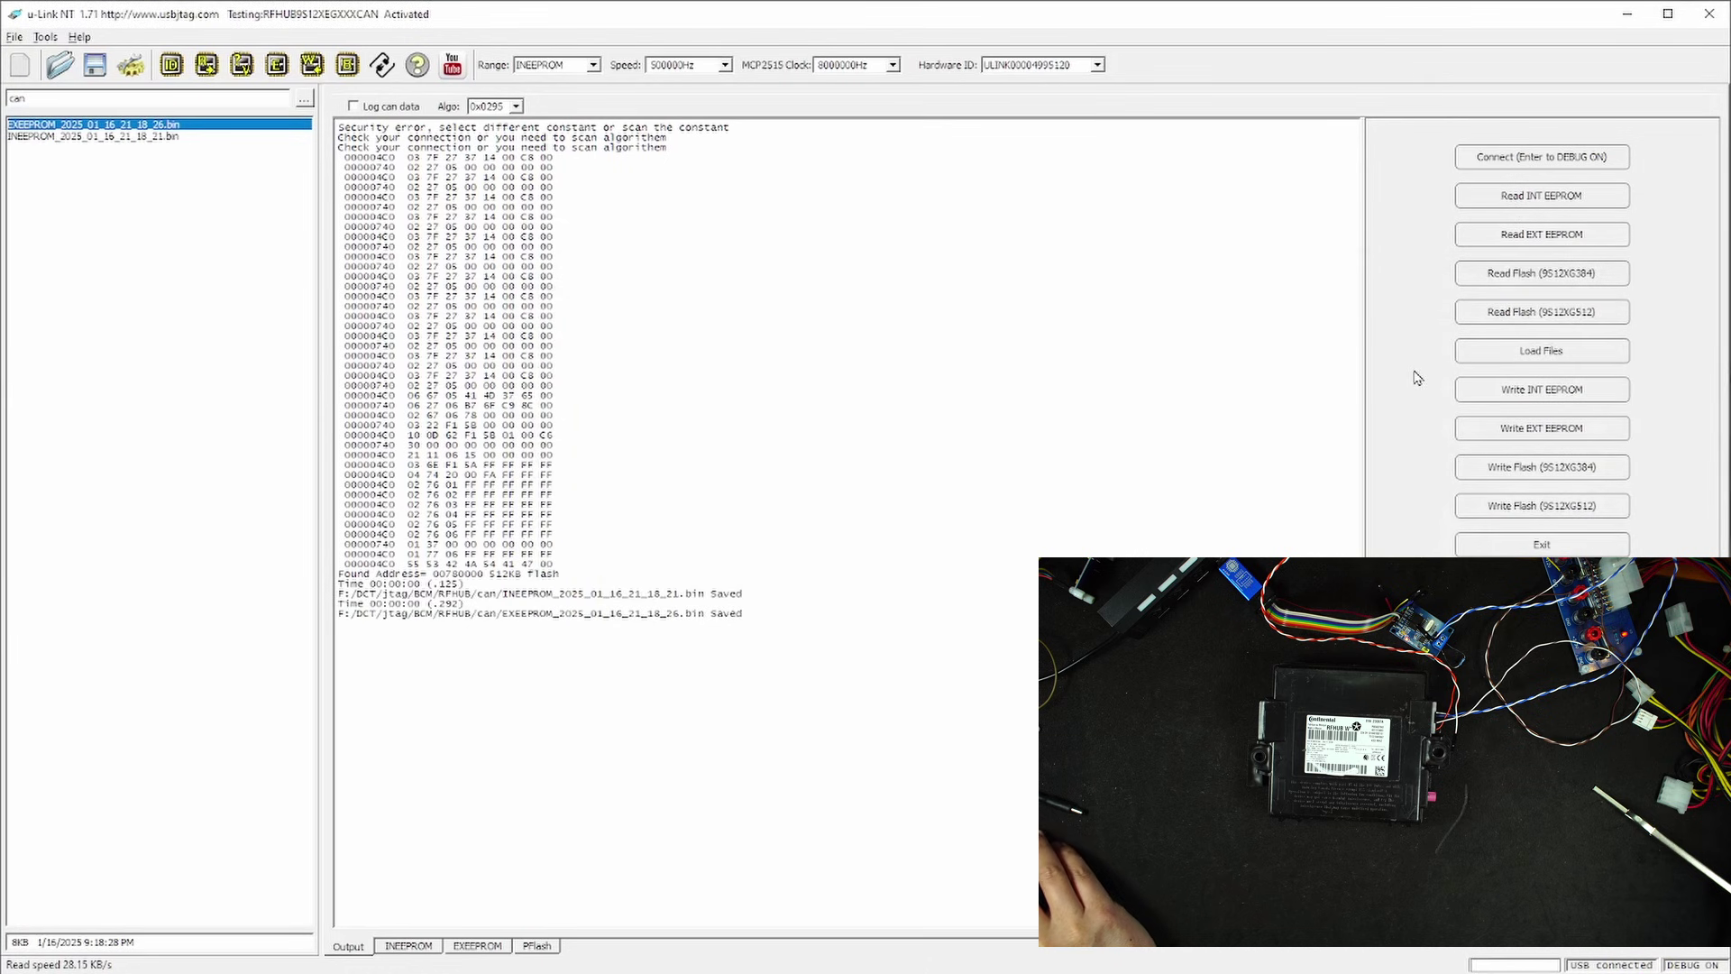
- Read the 9S12XG512 flash, checking the EEPROM and flash dumps meanwhile, and save it as a binary file under the suggested name
left_click(1530, 315)
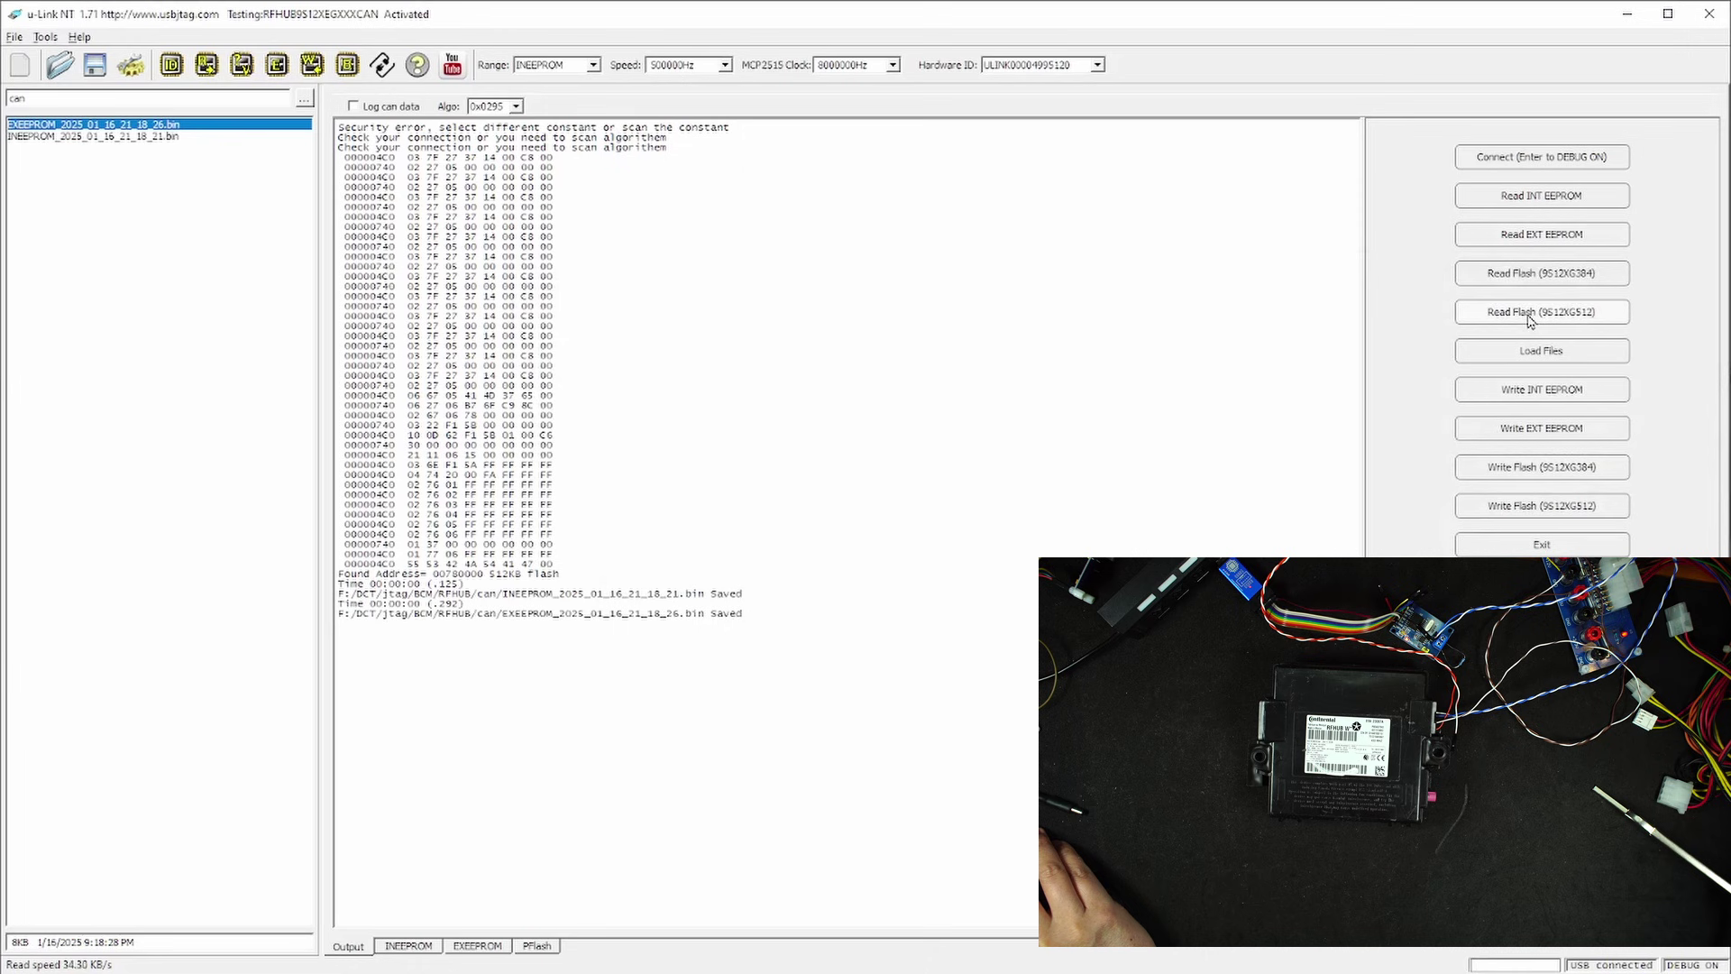
left_click(476, 948)
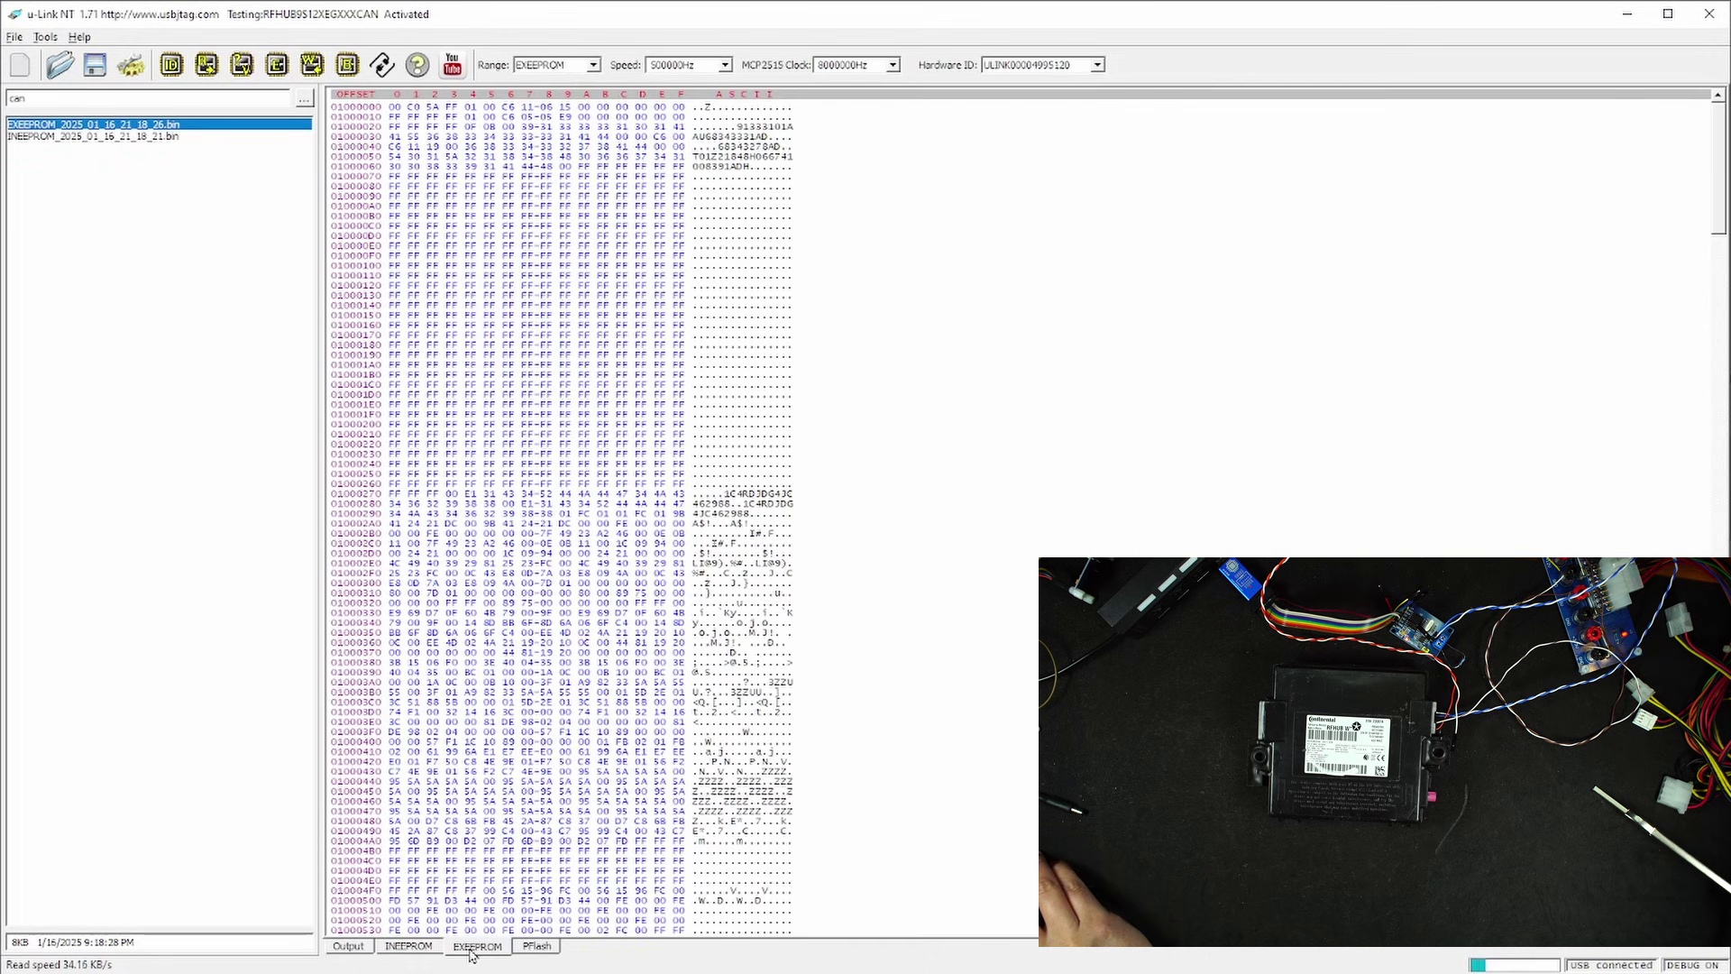
left_click(405, 948)
left_click(350, 947)
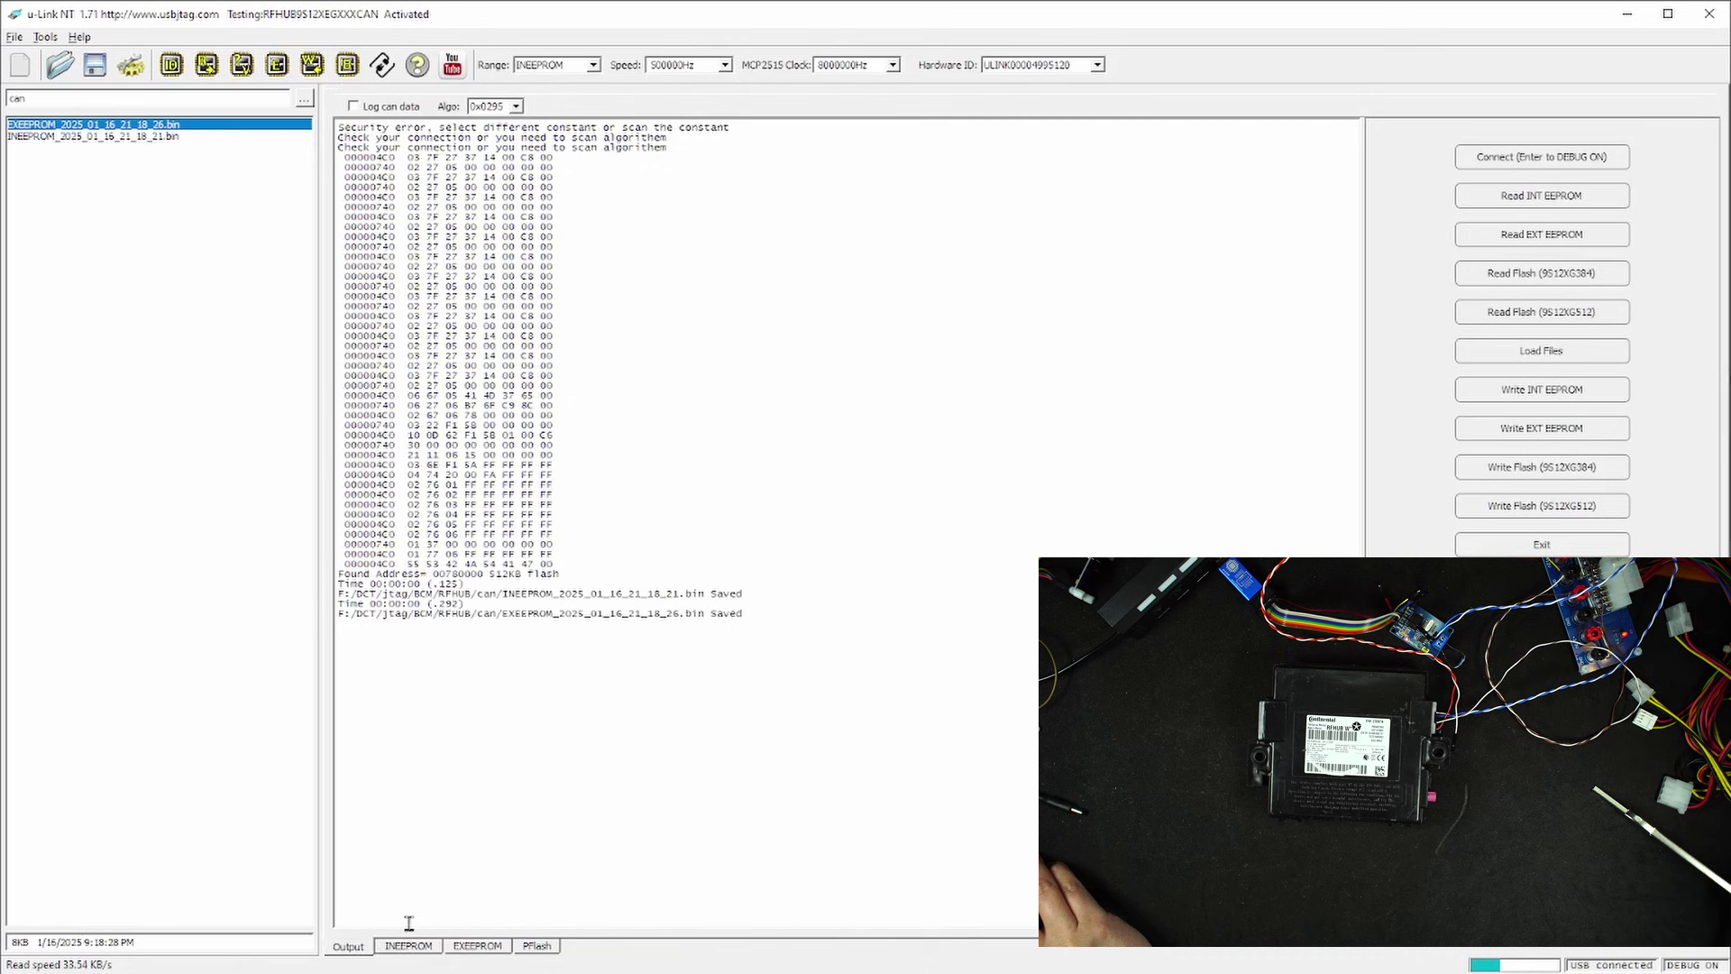
left_click(533, 948)
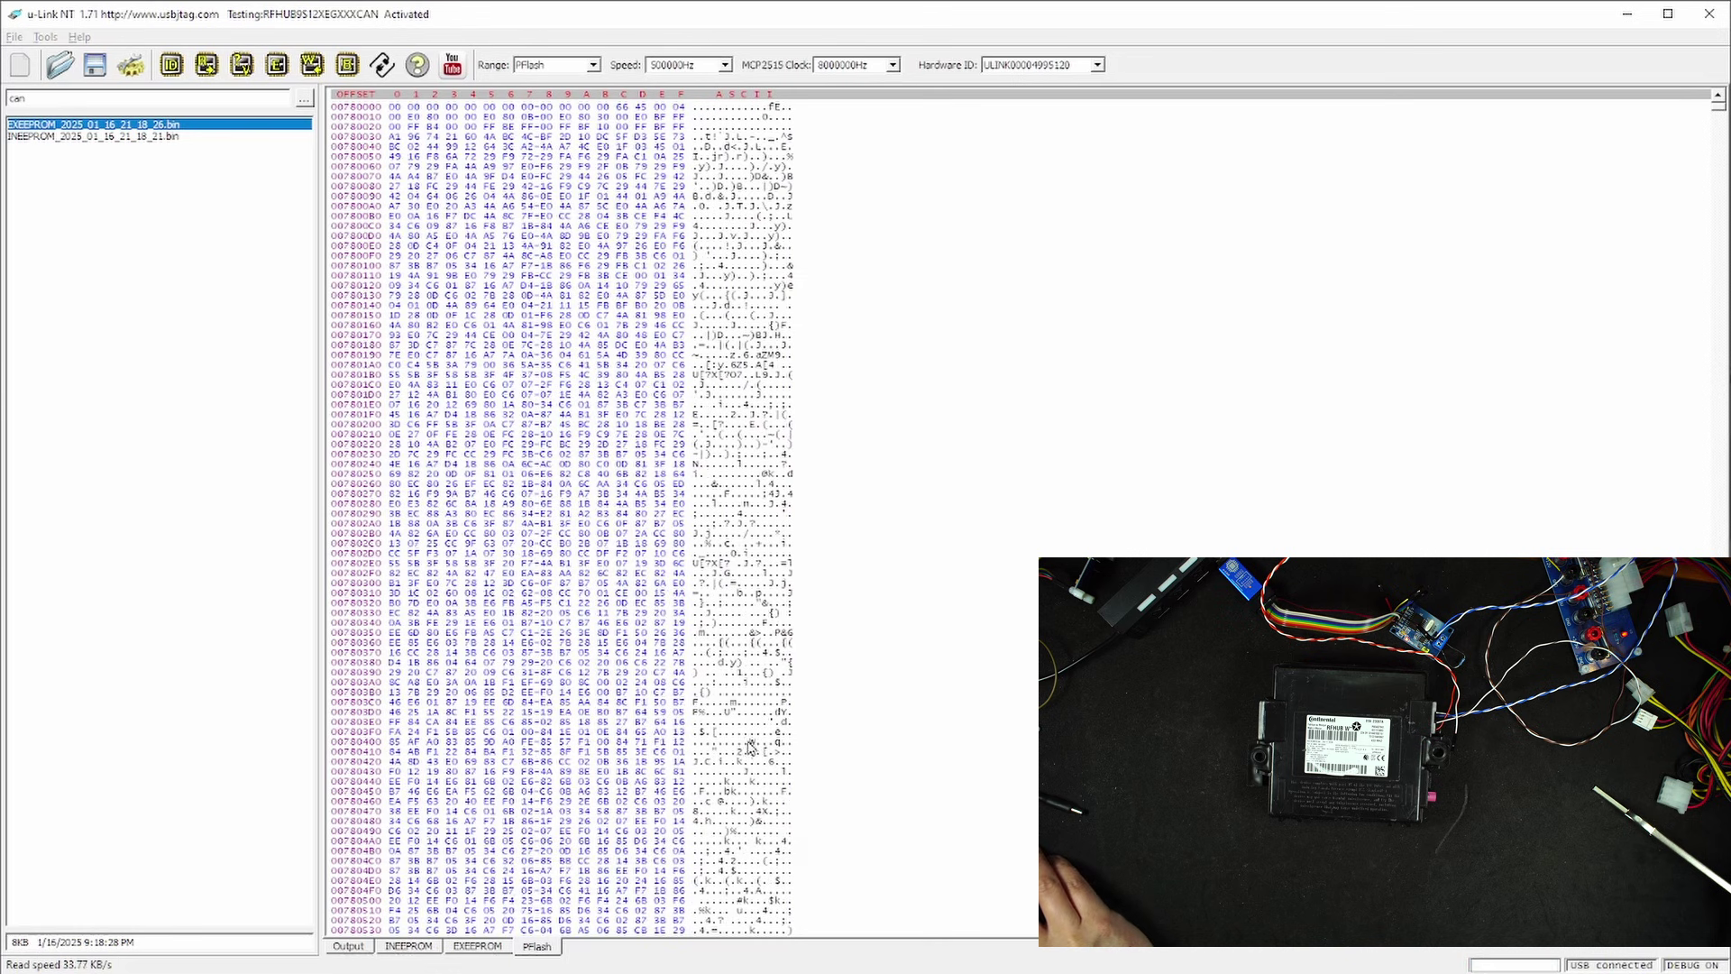
key("Return")
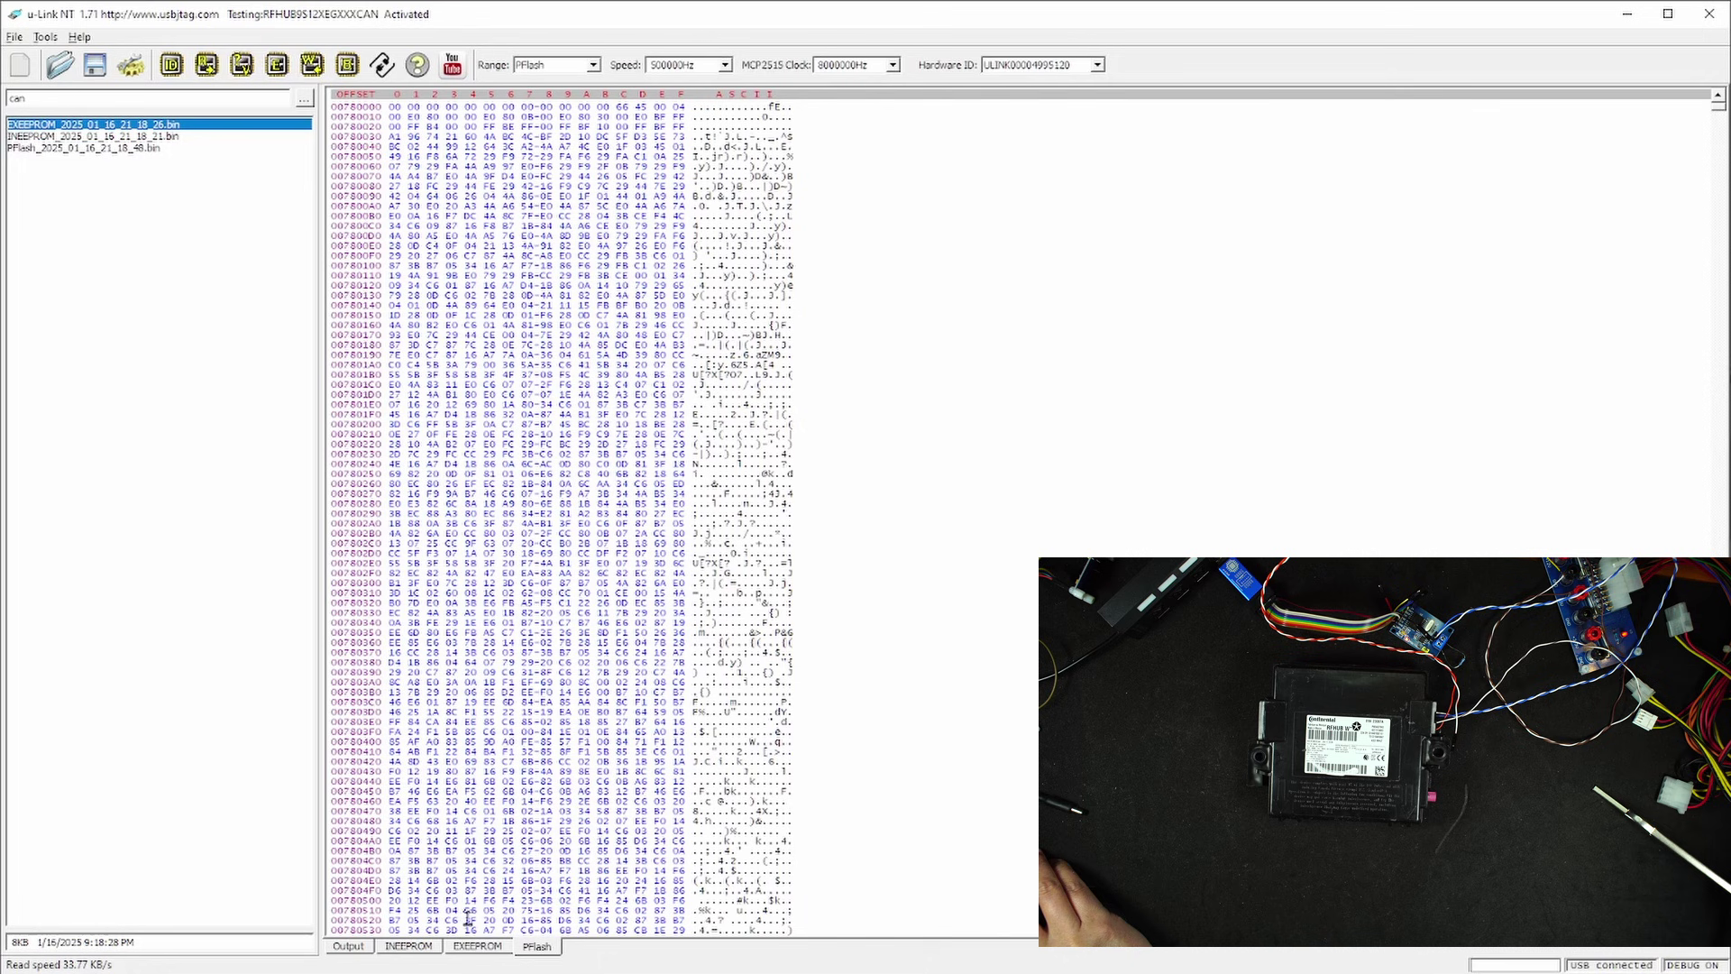
left_click(360, 949)
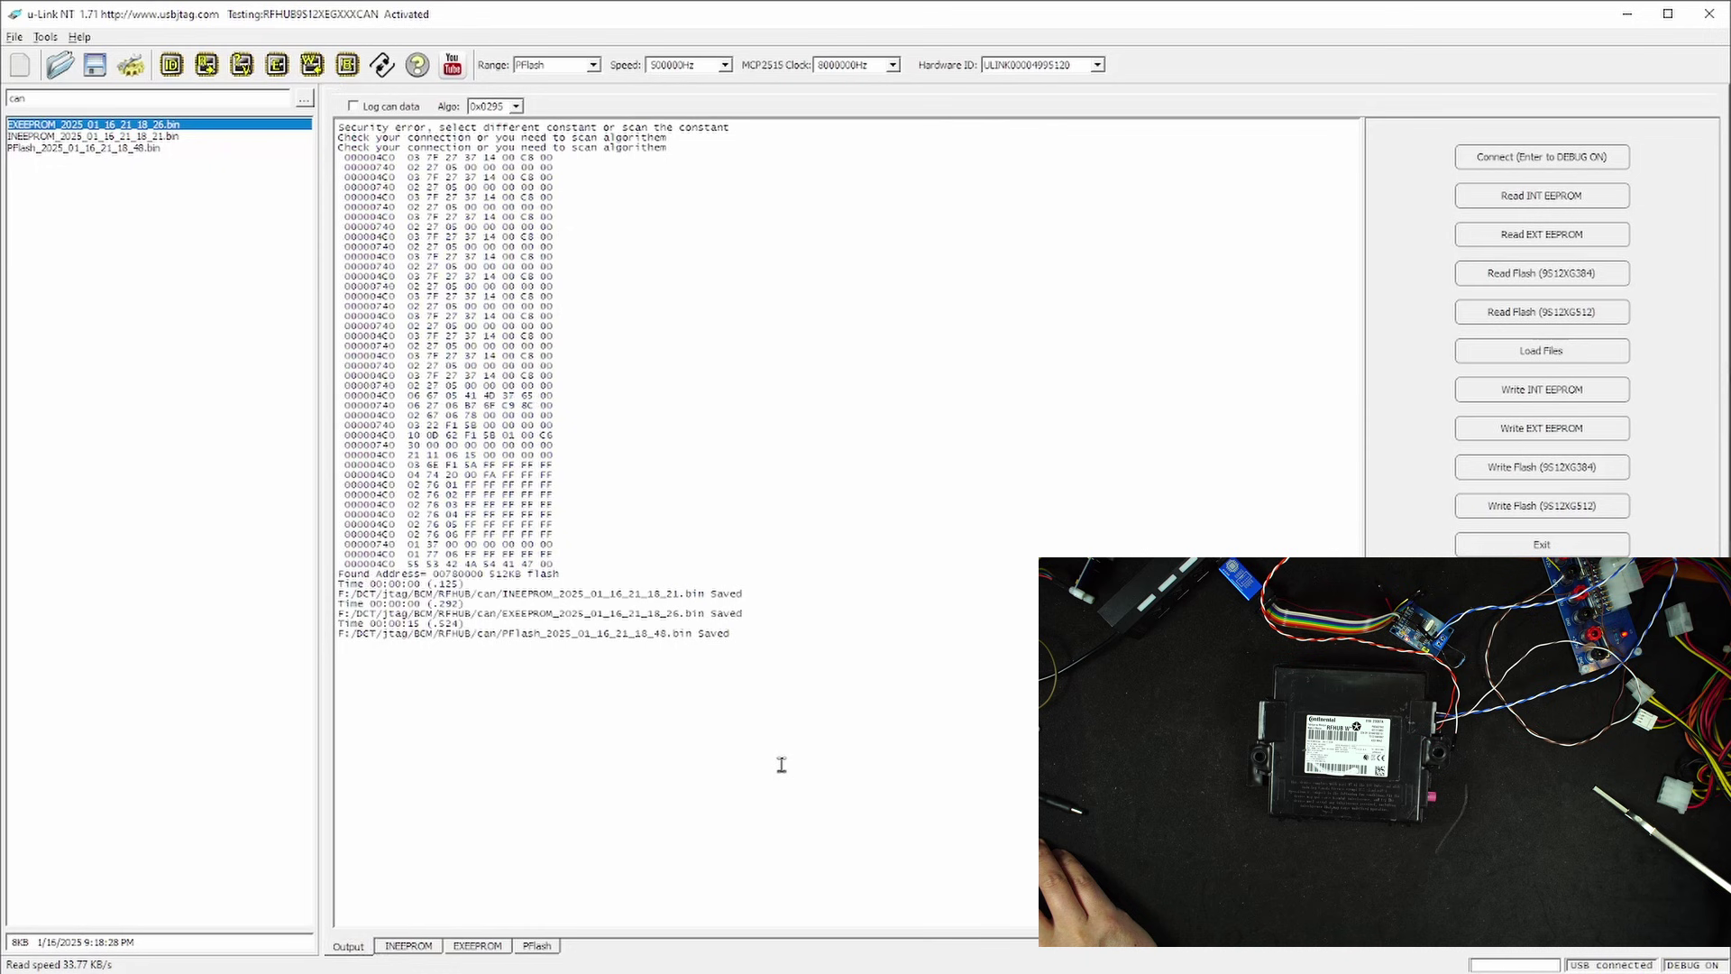
- Load INEEPROM_2025_01_16_21_18_21.bin, EXEEPROM_2025_01_16_21_18_26.bin and PFlash_2025_01_16_21_18_48.bin for writing, skipping the second flash file
left_click(1523, 360)
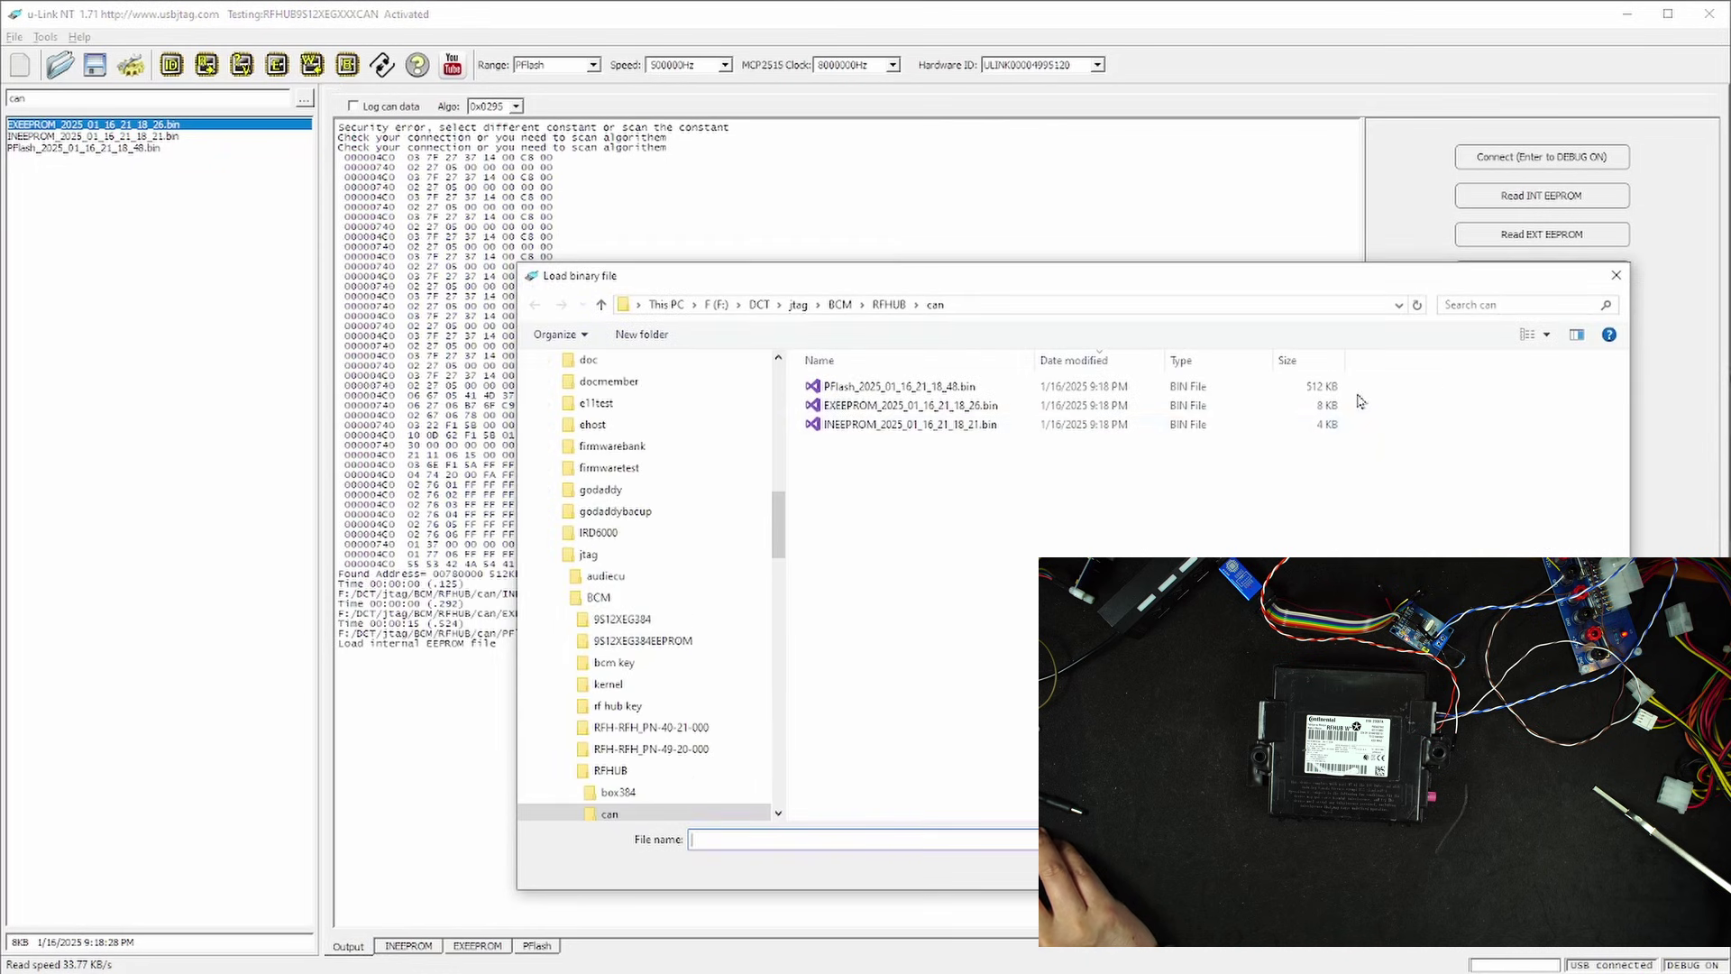
double_click(870, 424)
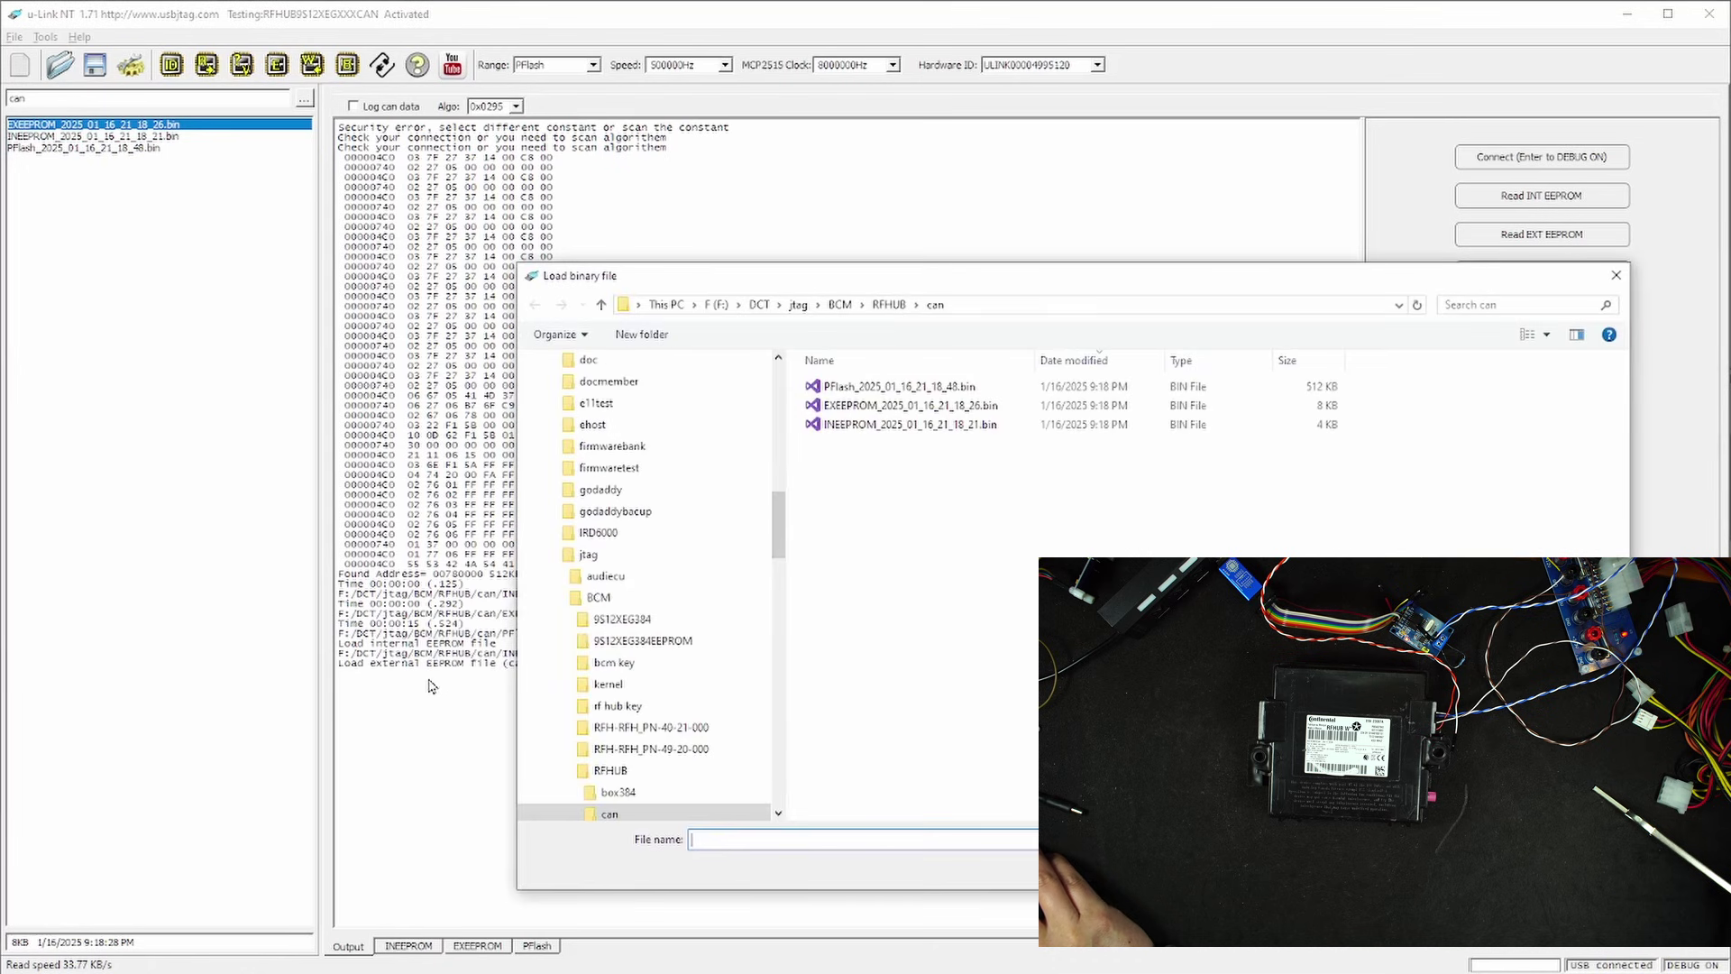
double_click(882, 407)
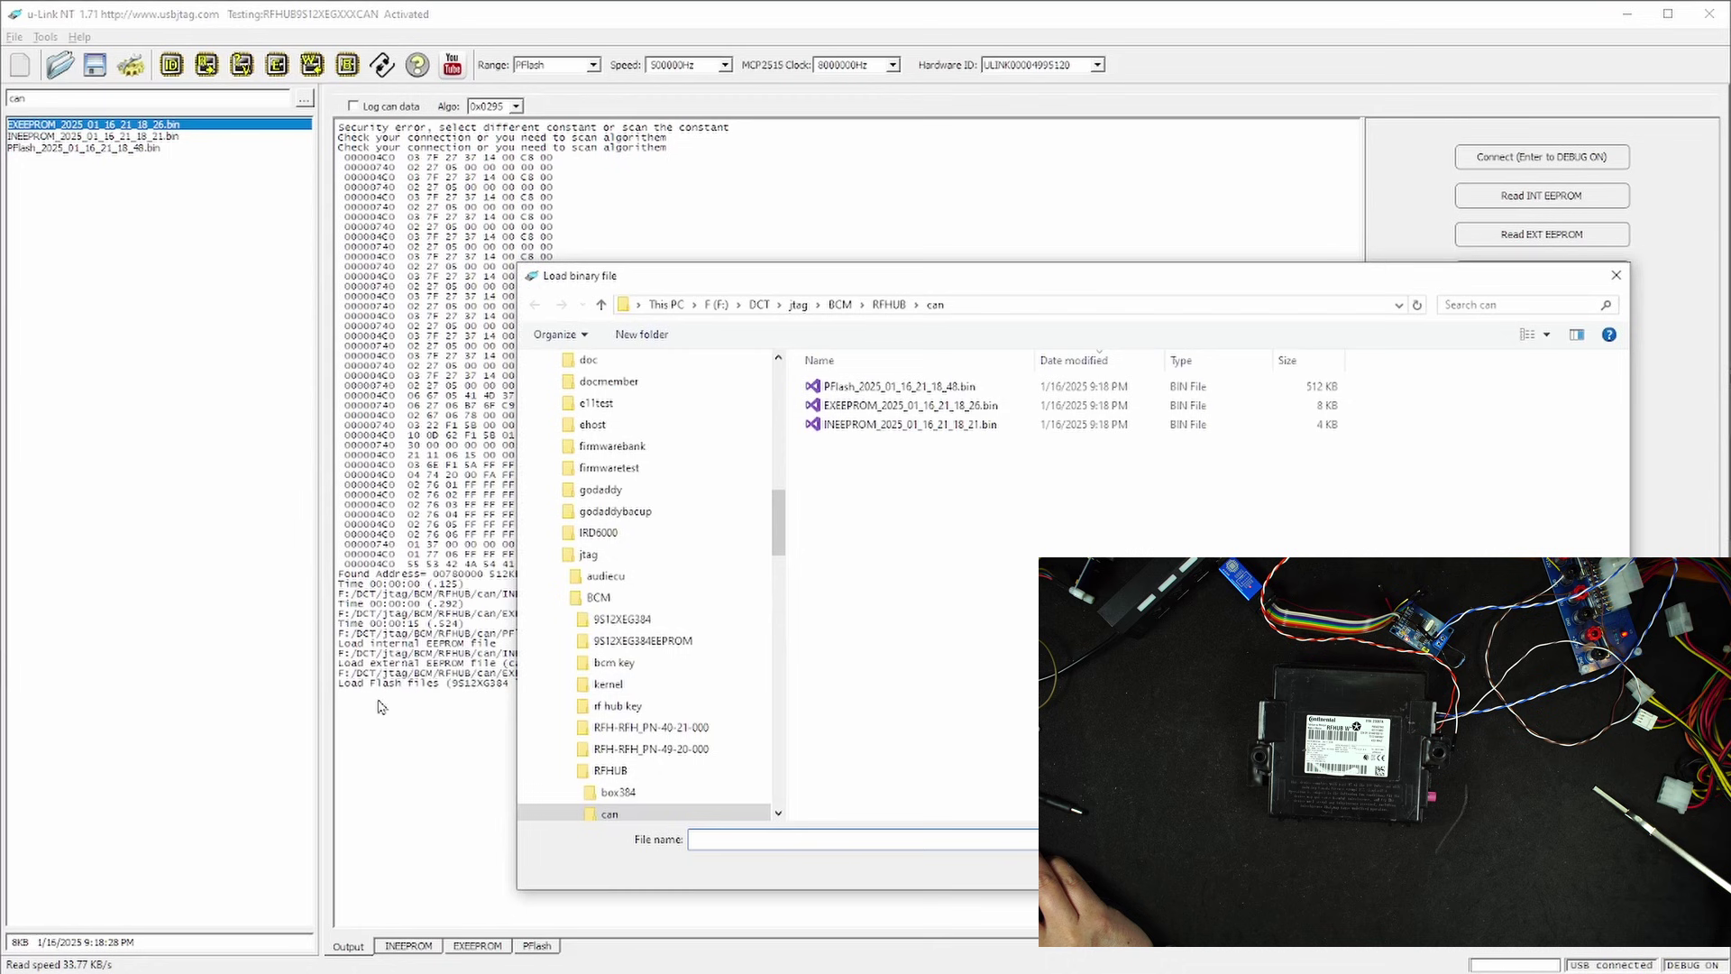
double_click(897, 388)
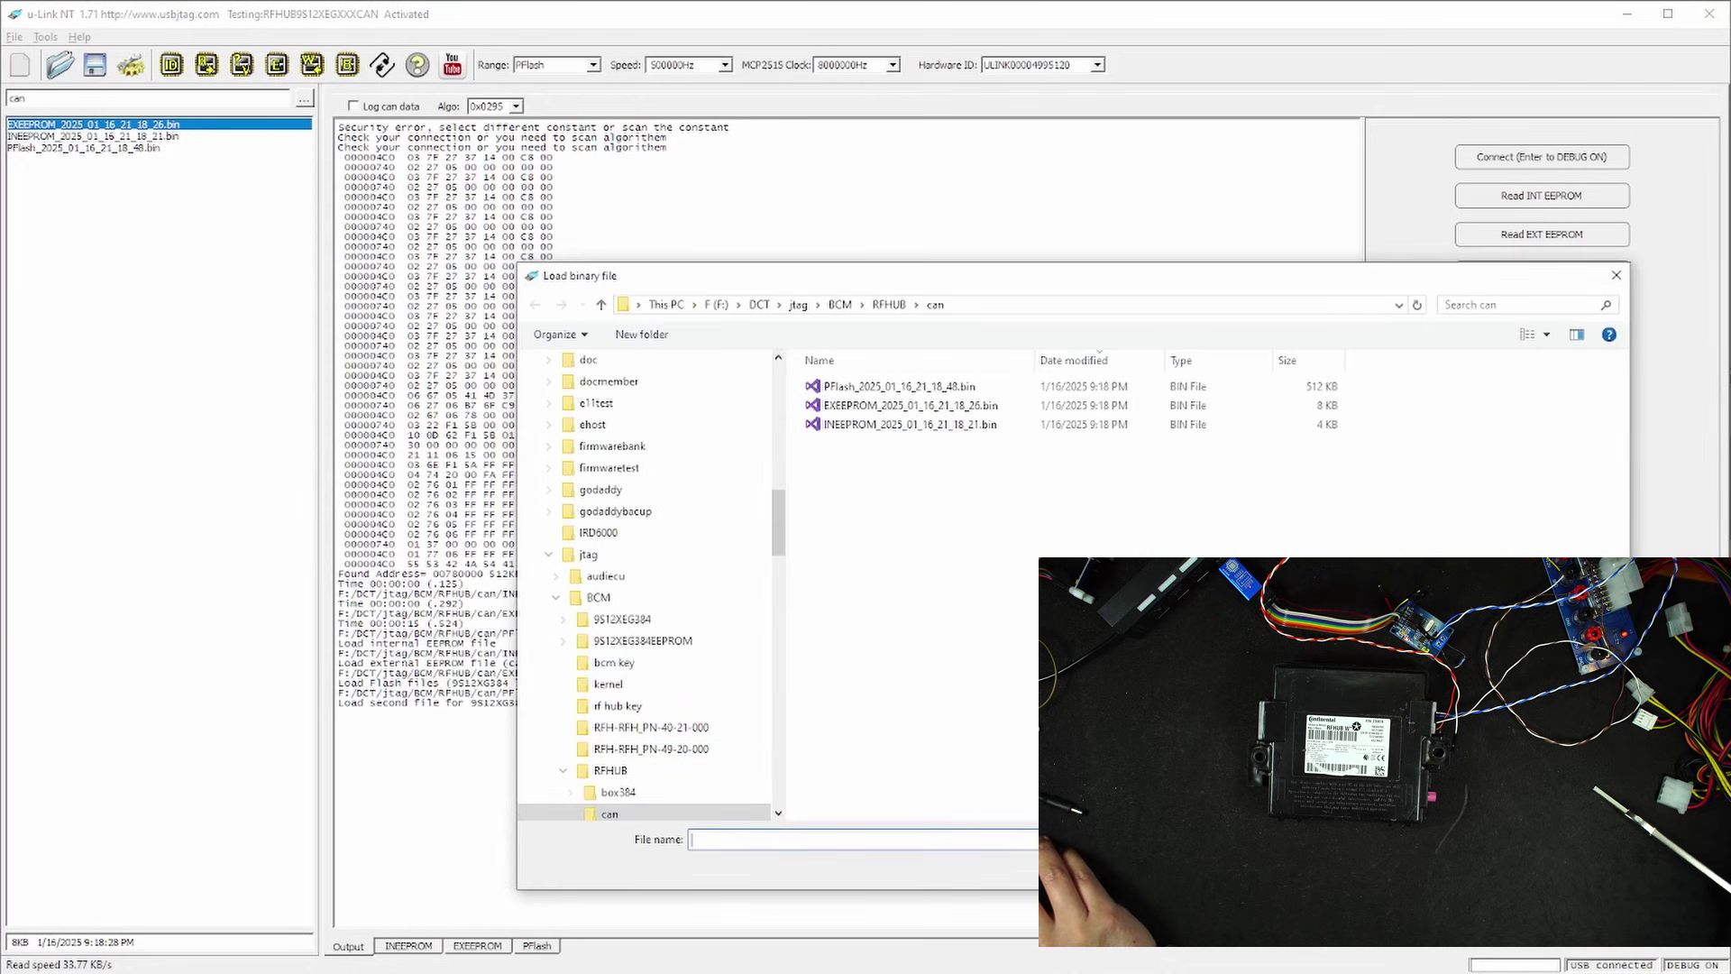
key("Escape")
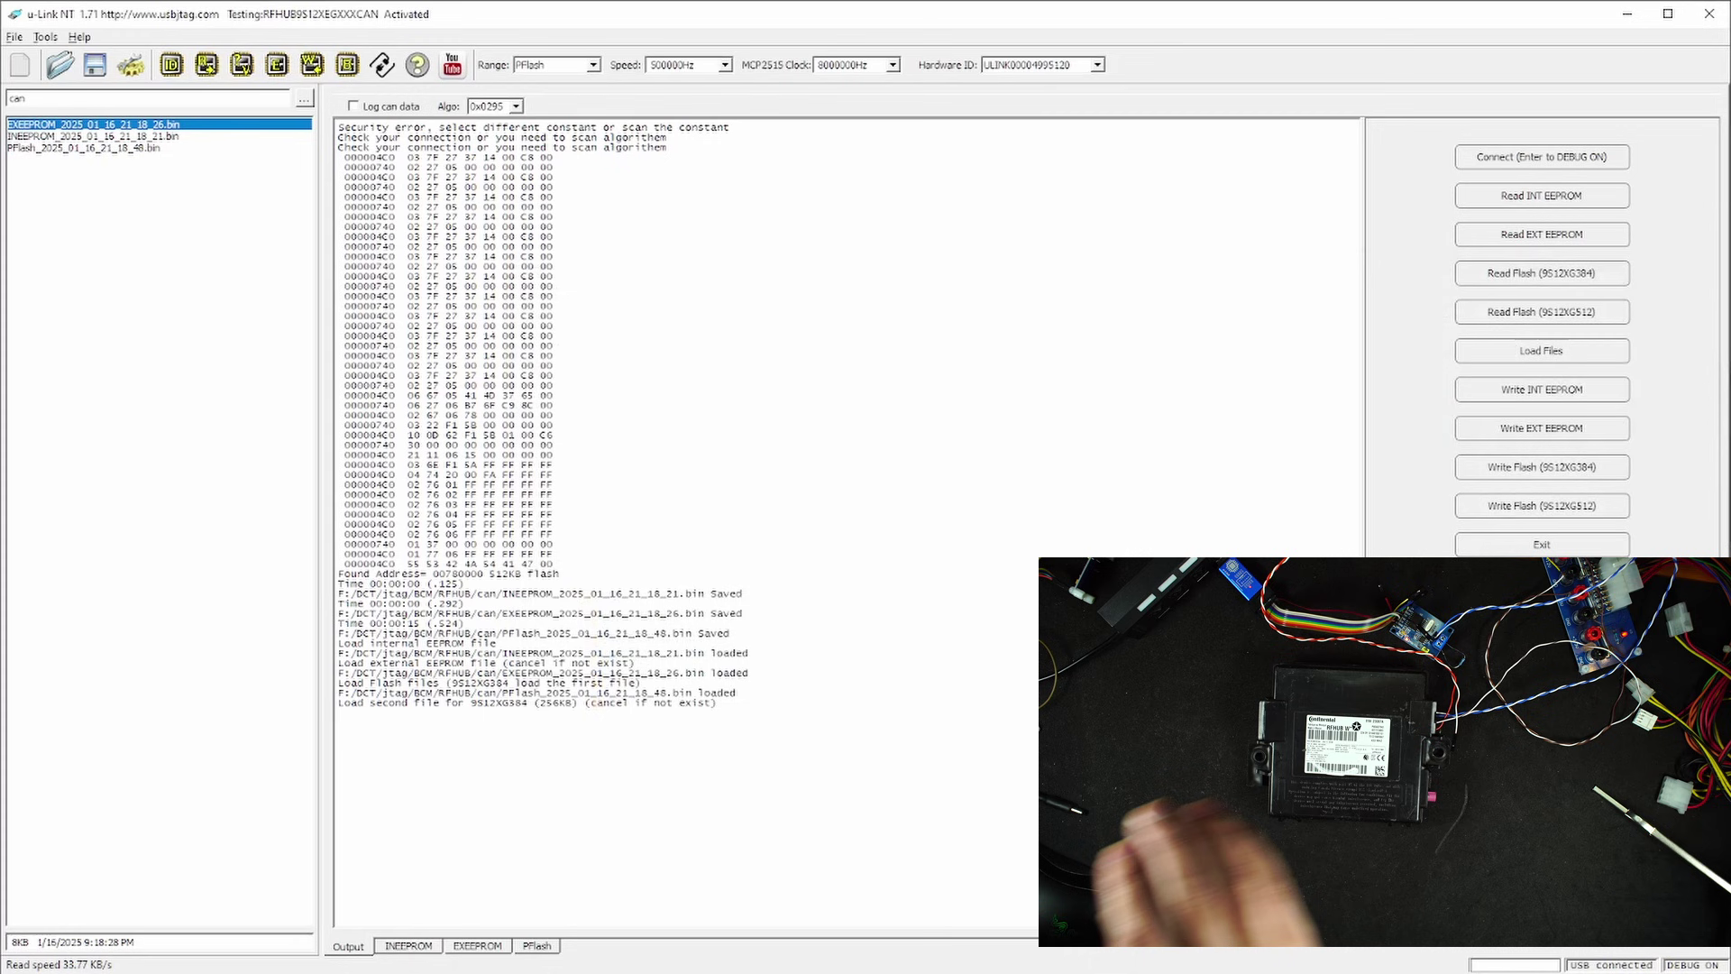
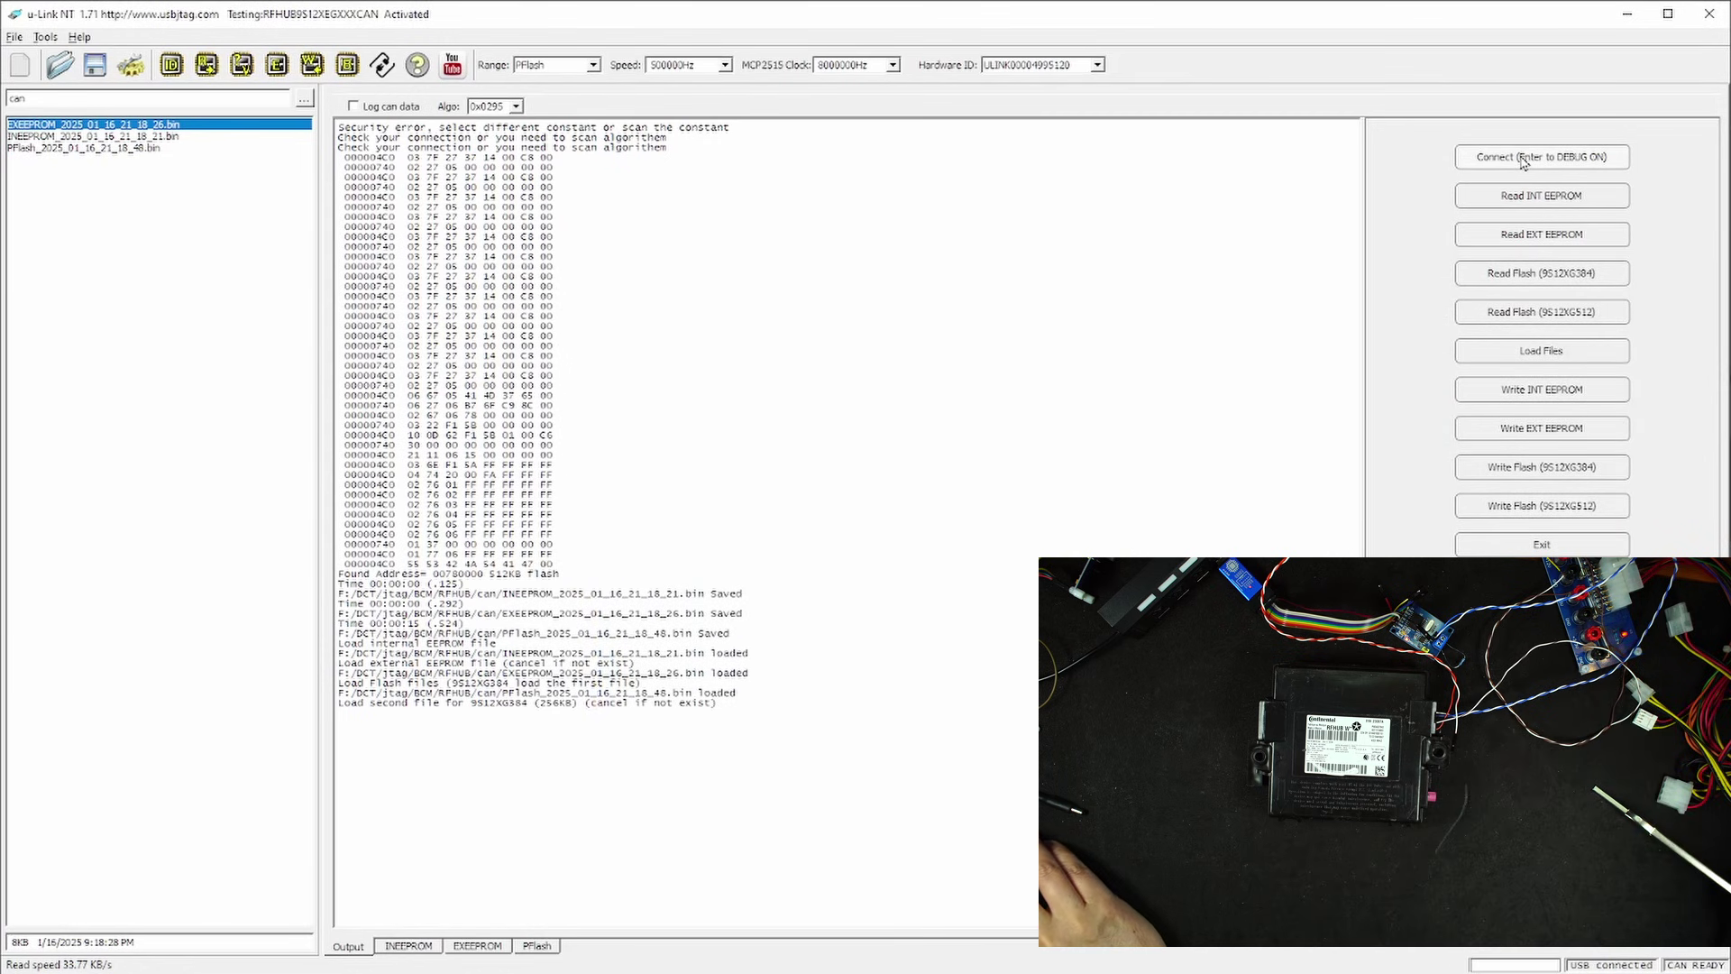
- Reconnect to the RFHUB module in debug mode
left_click(1522, 157)
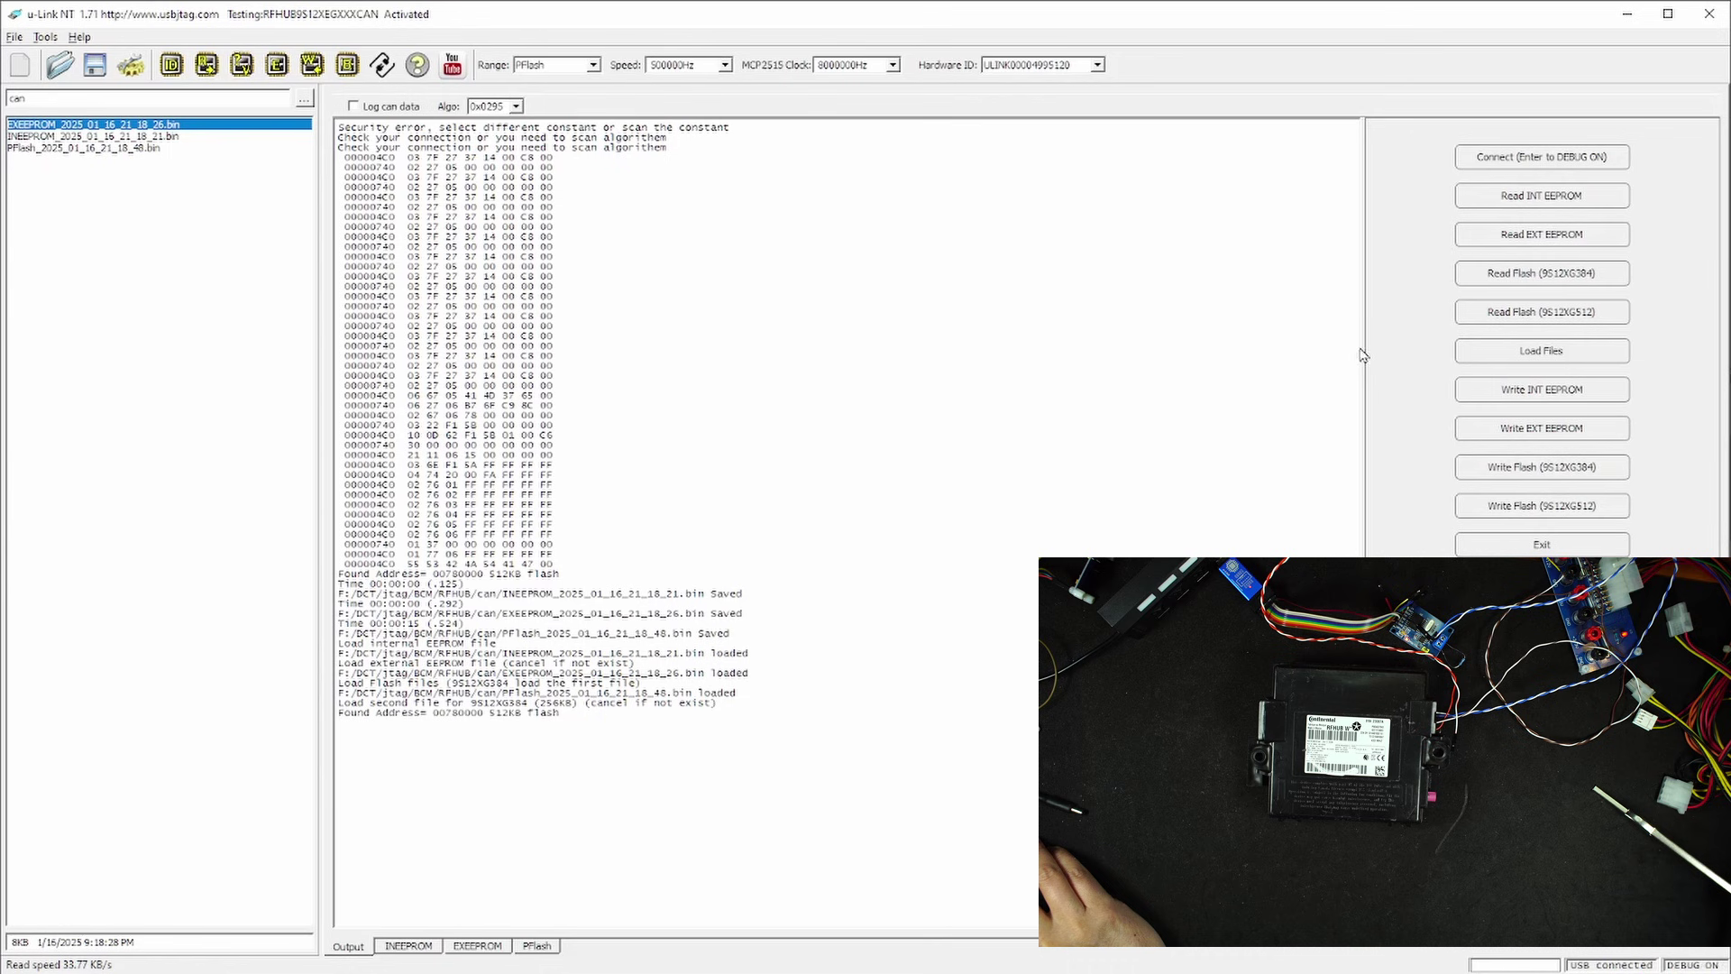
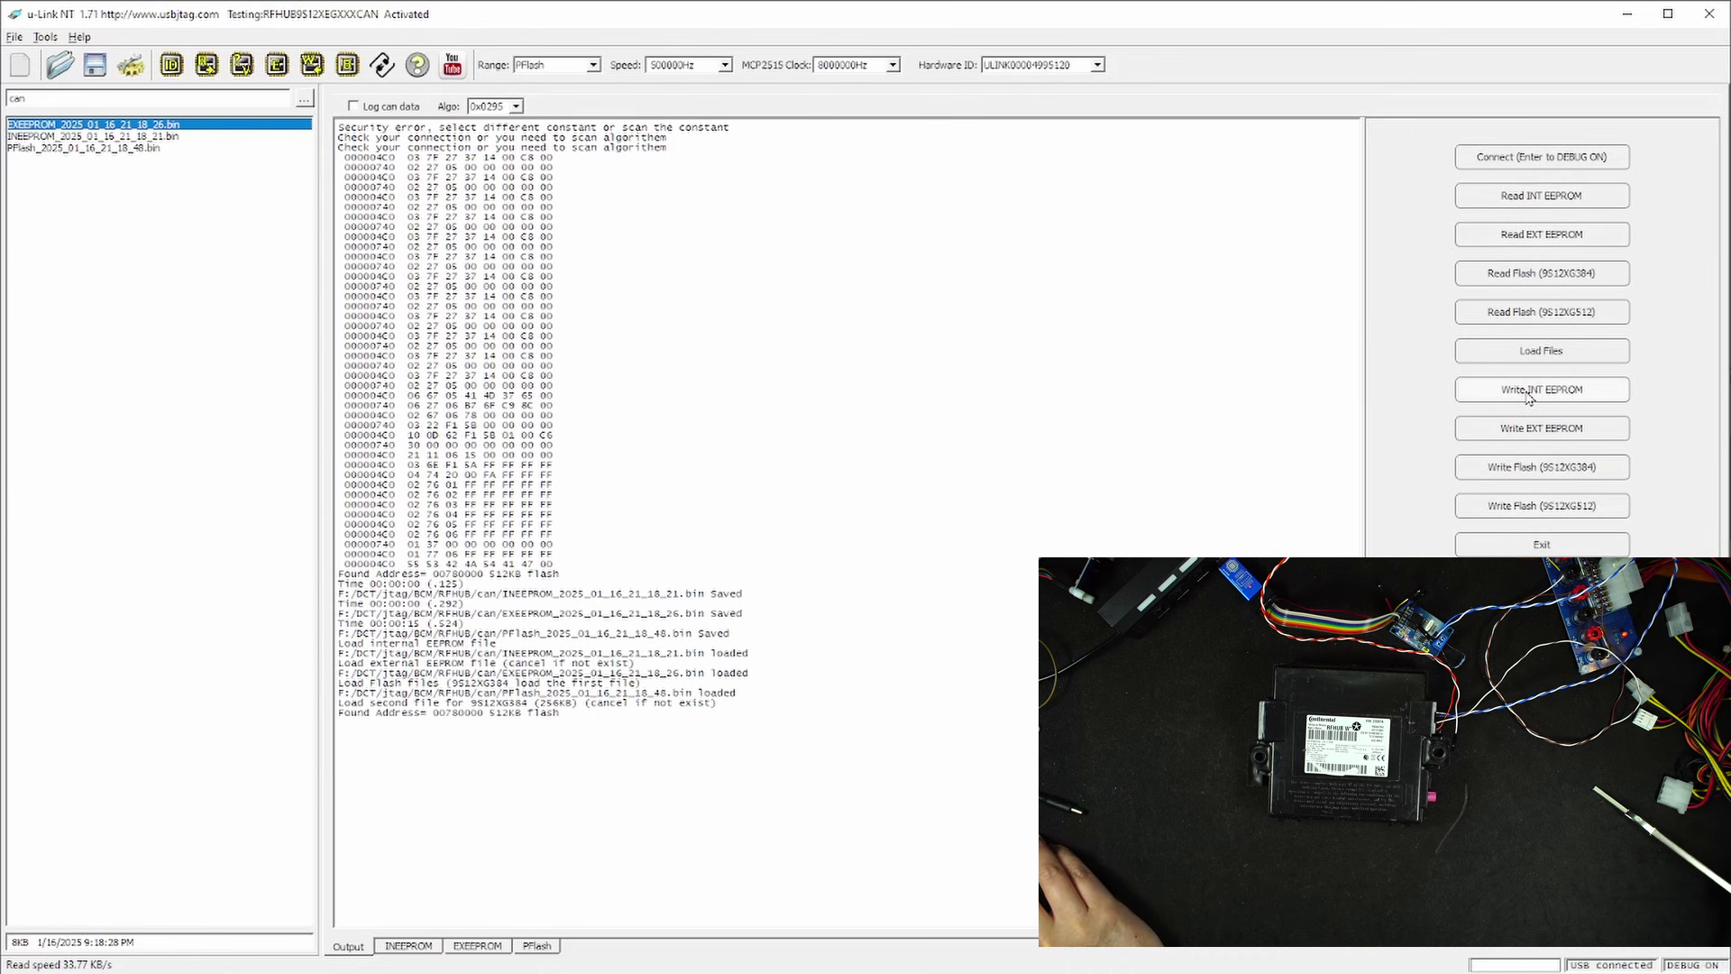
- Write the loaded internal EEPROM and external EEPROM files back to the RFHUB module
left_click(1528, 392)
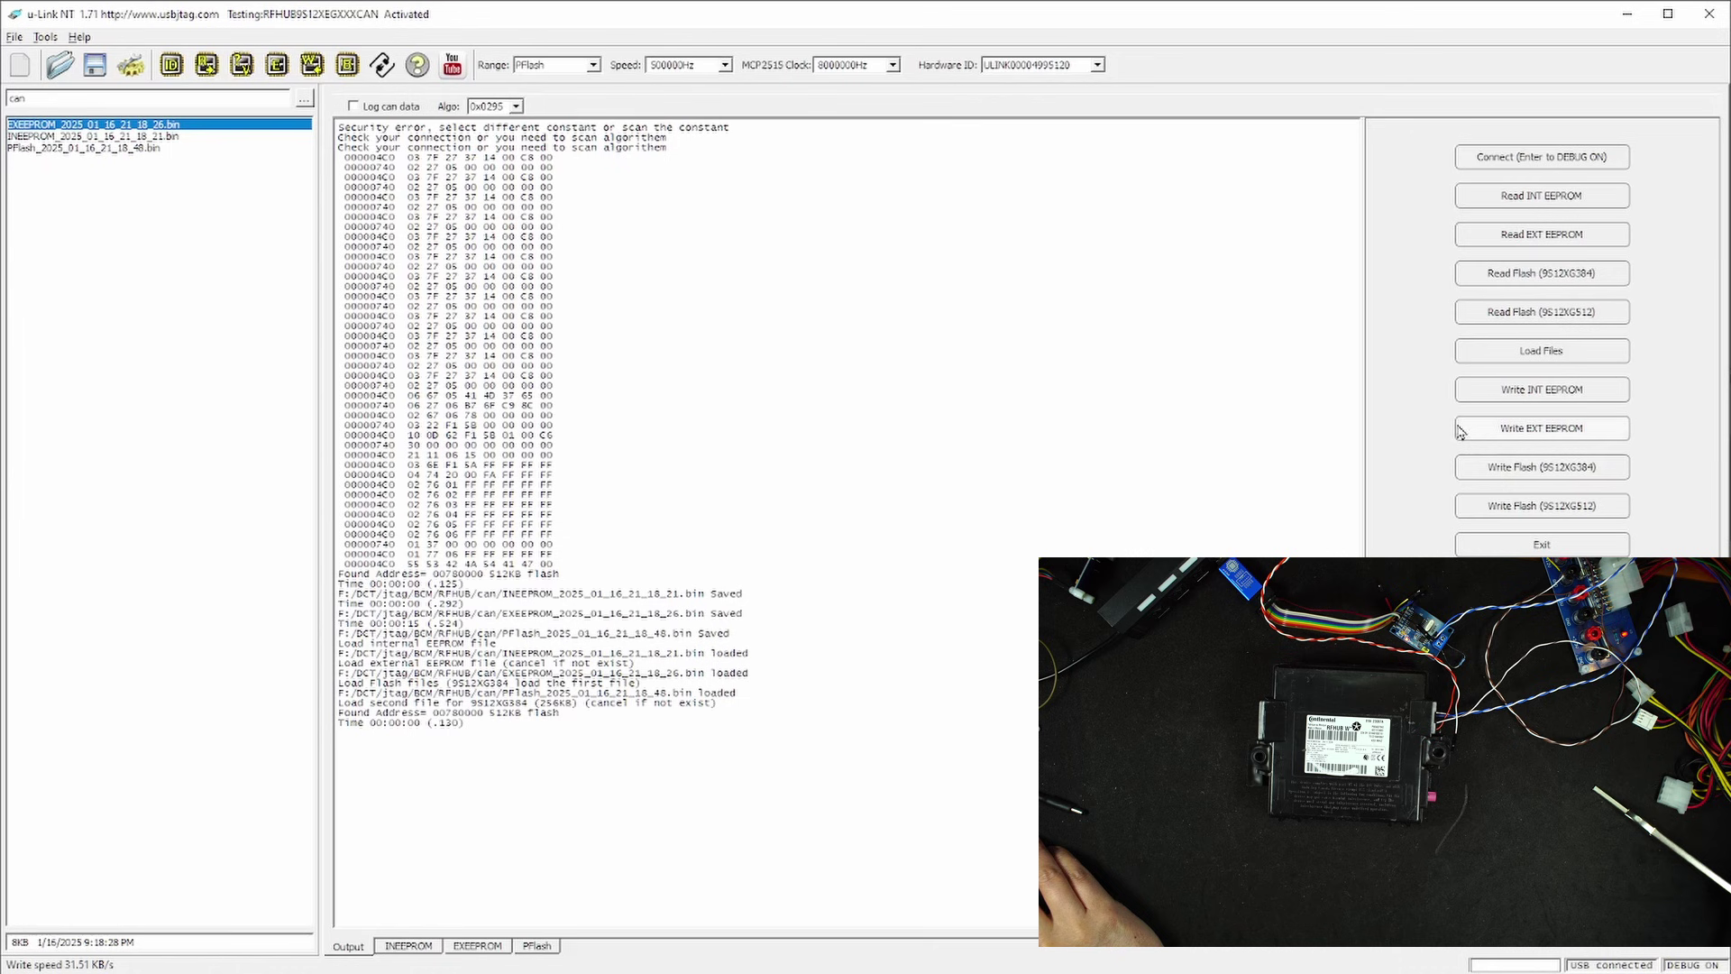
left_click(1500, 435)
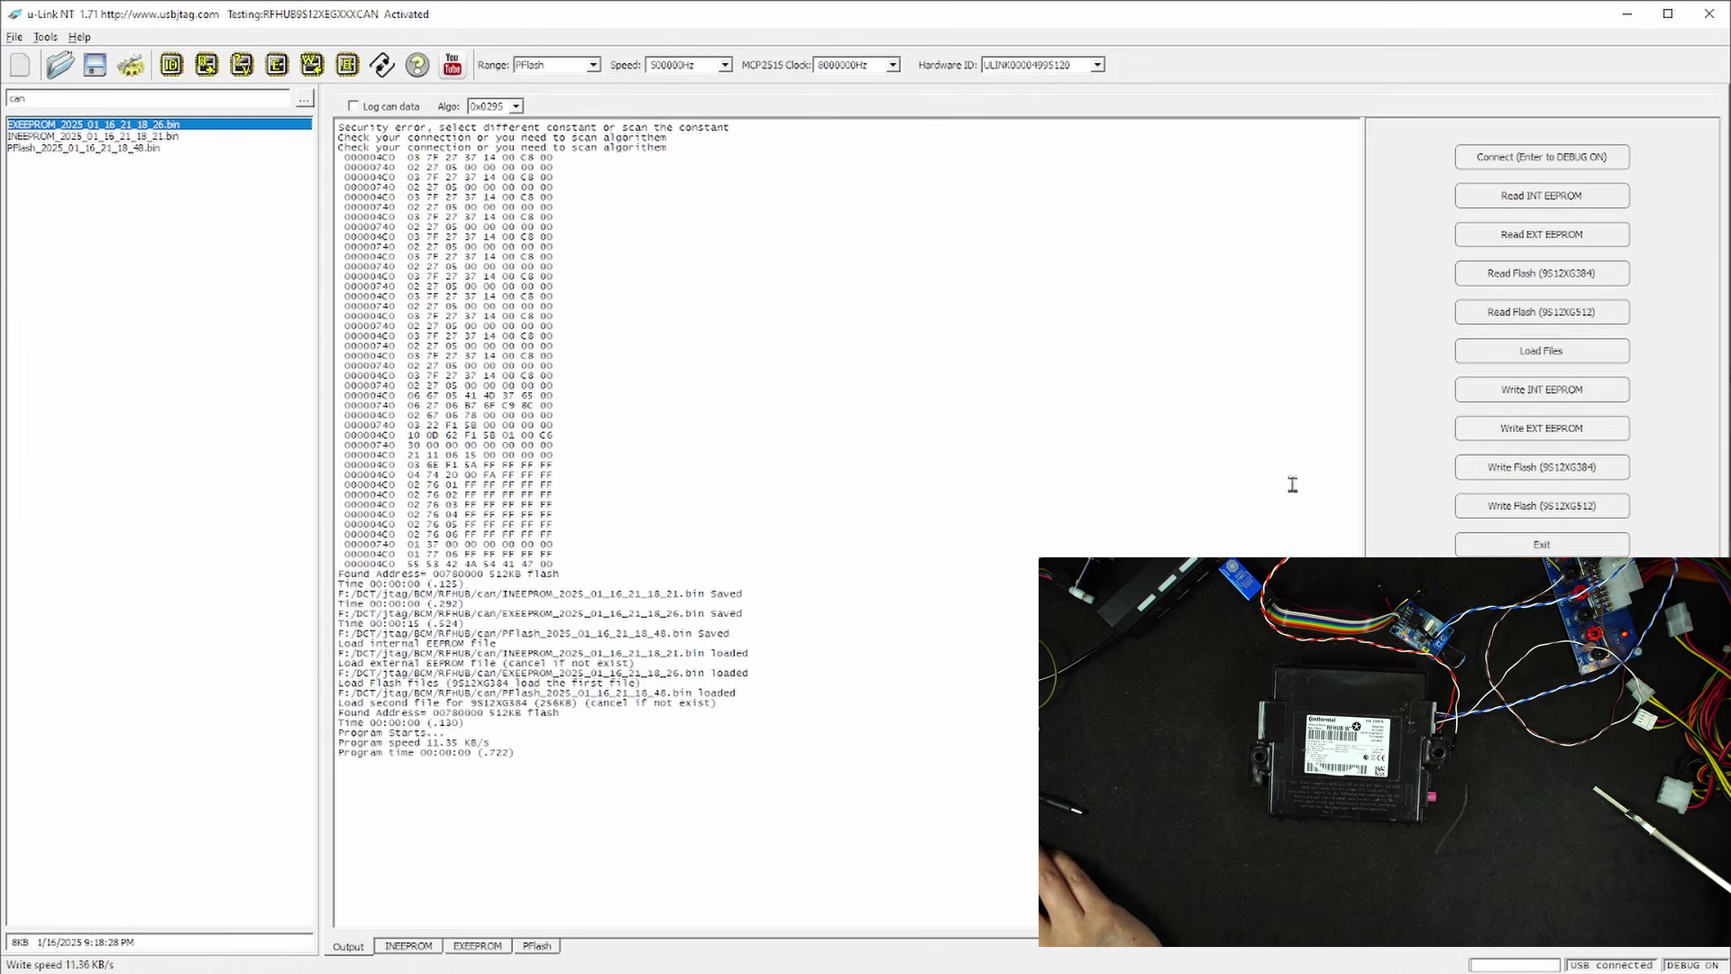
- Program the loaded flash file into the RFHUB module using the 9S12XG512 flash write, approving the programming
left_click(1525, 510)
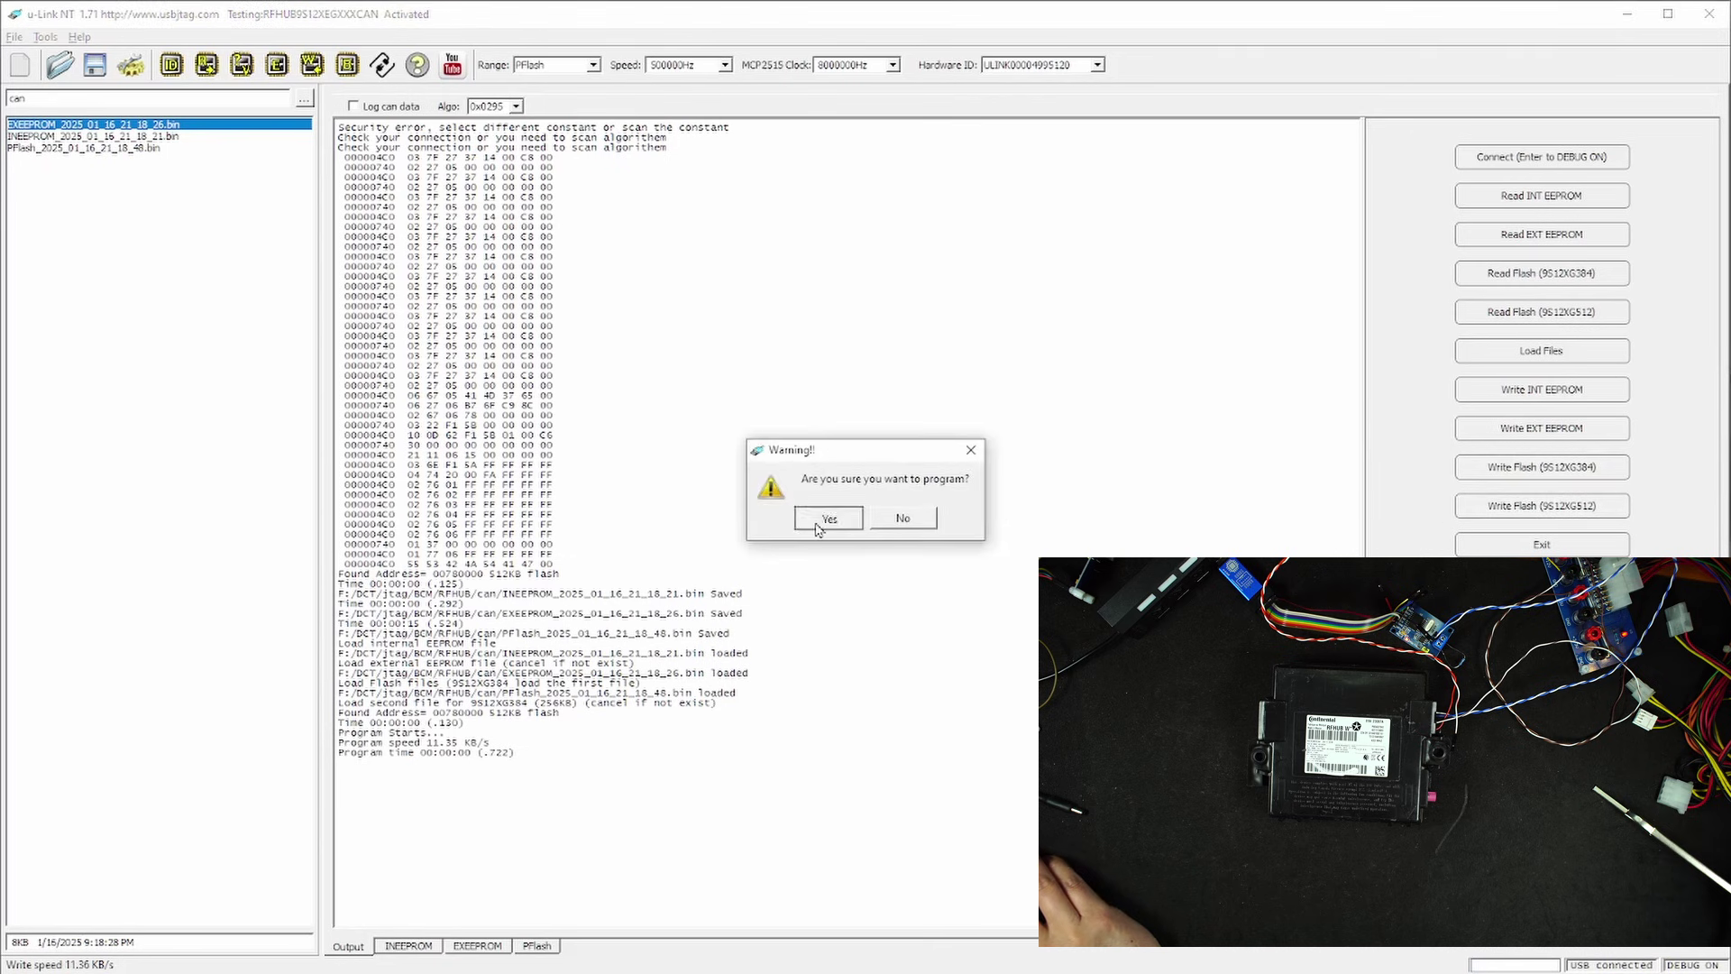
left_click(818, 523)
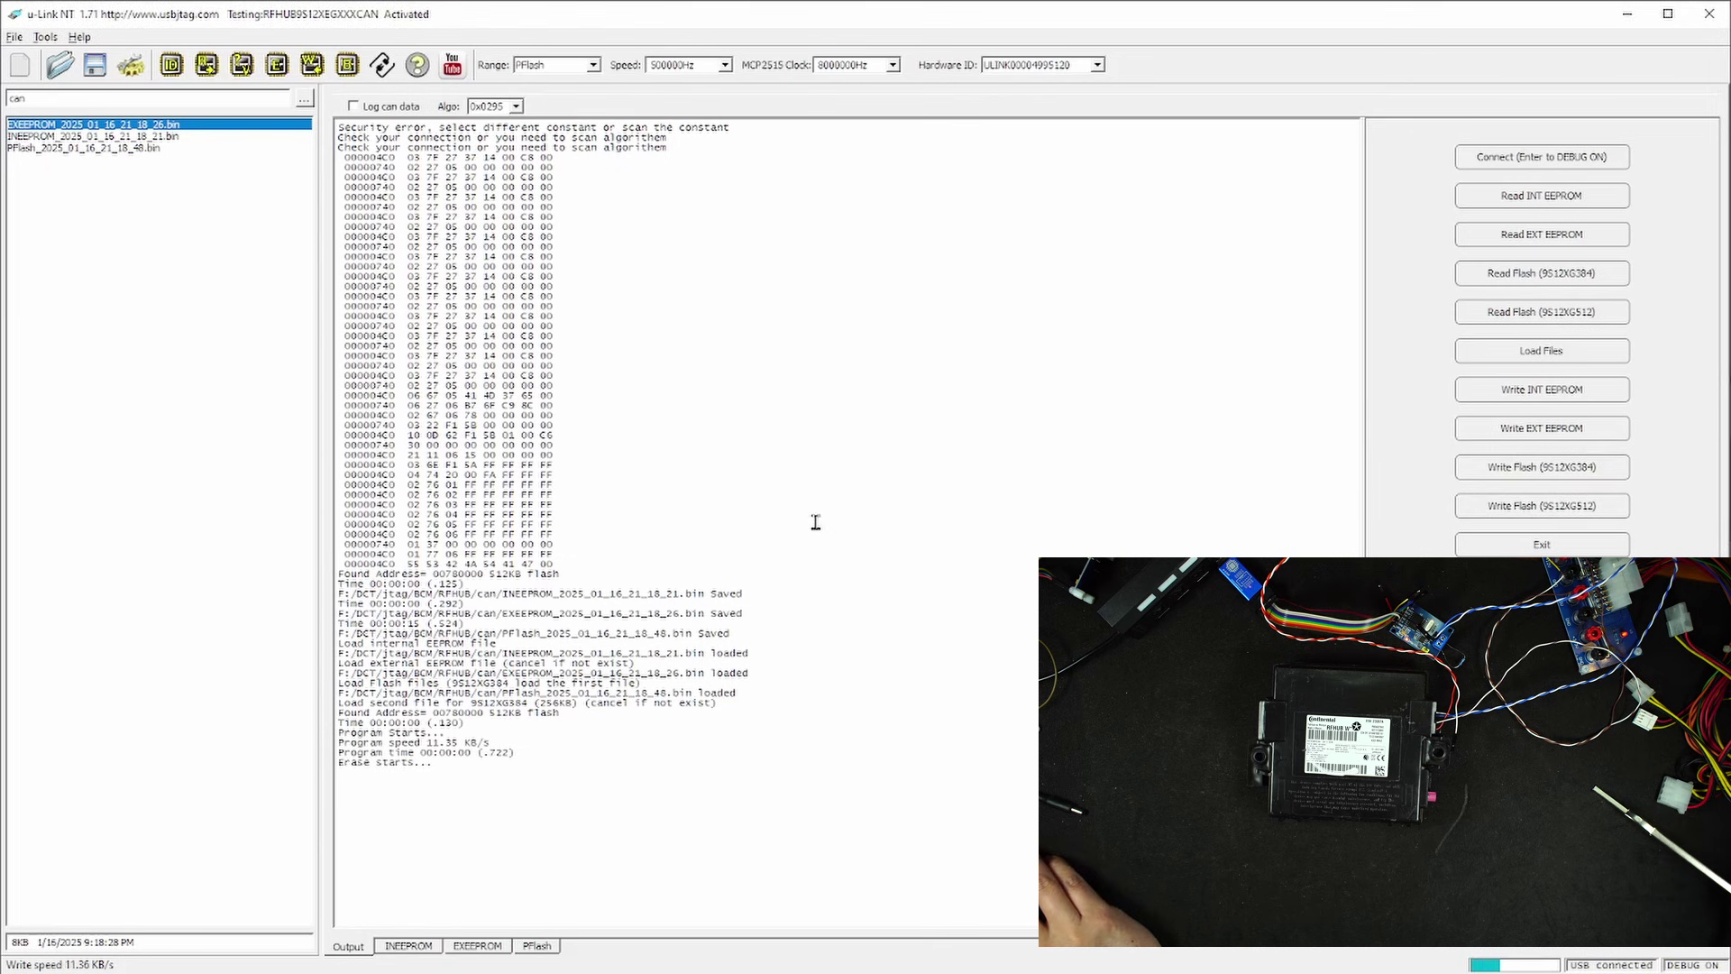
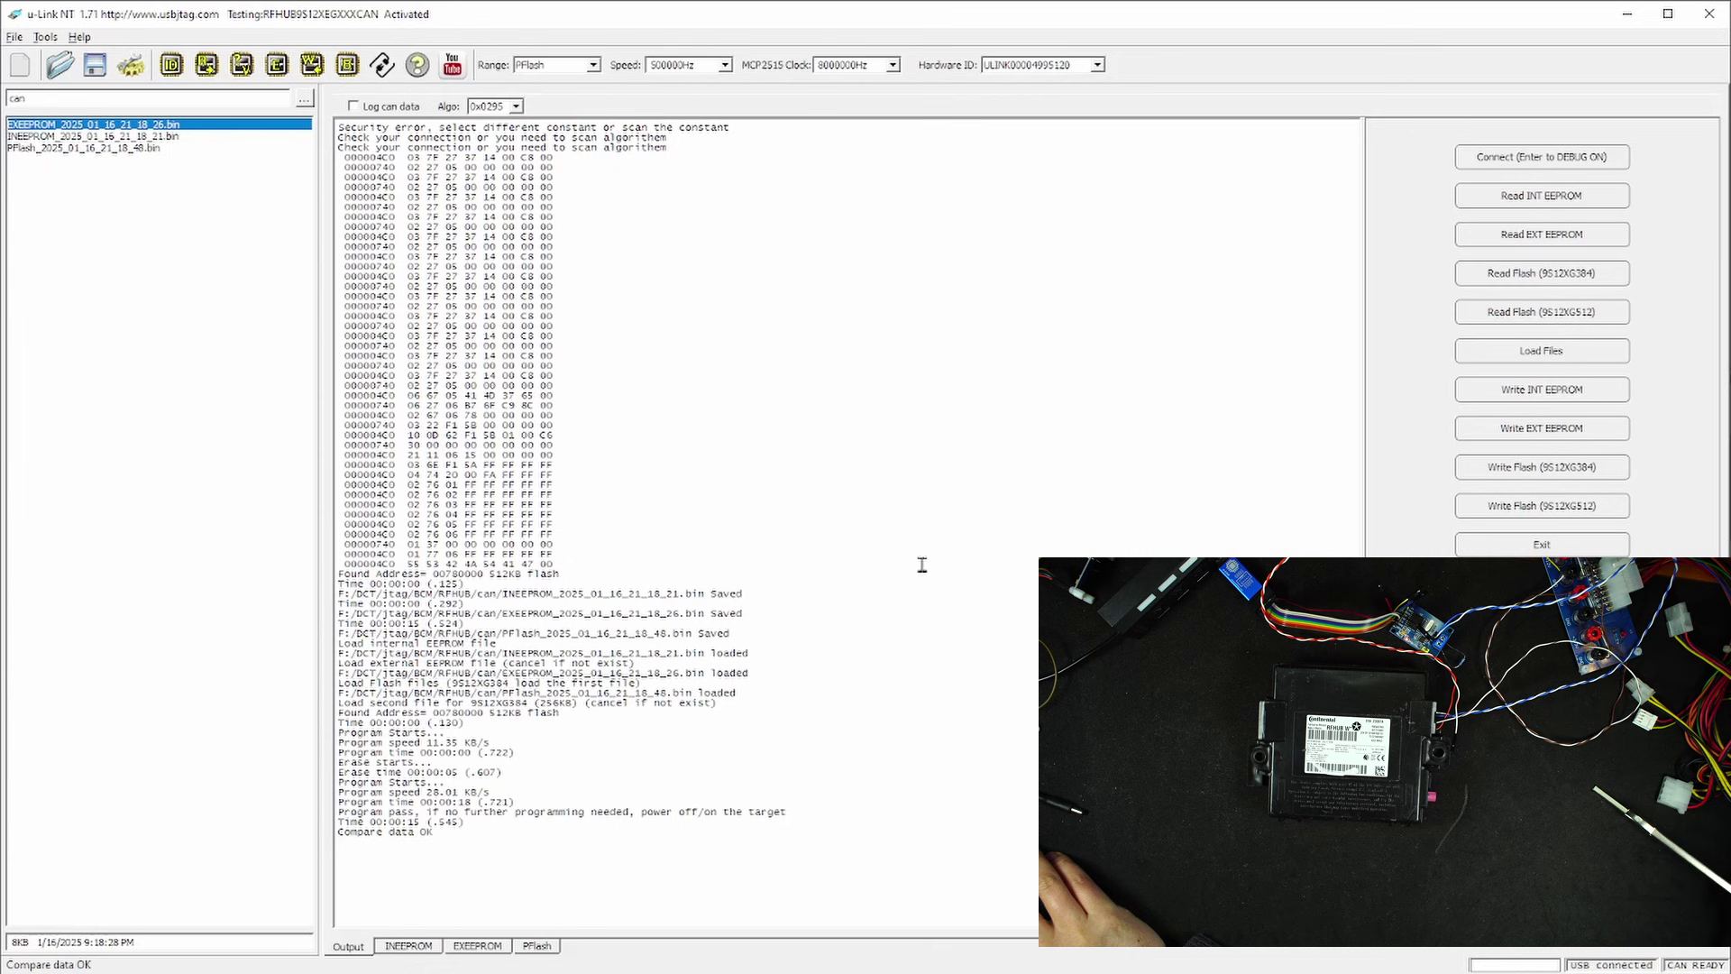
- Exit the RFHUB read/write command panel and set the security algorithm to 0x0027
left_click(1559, 546)
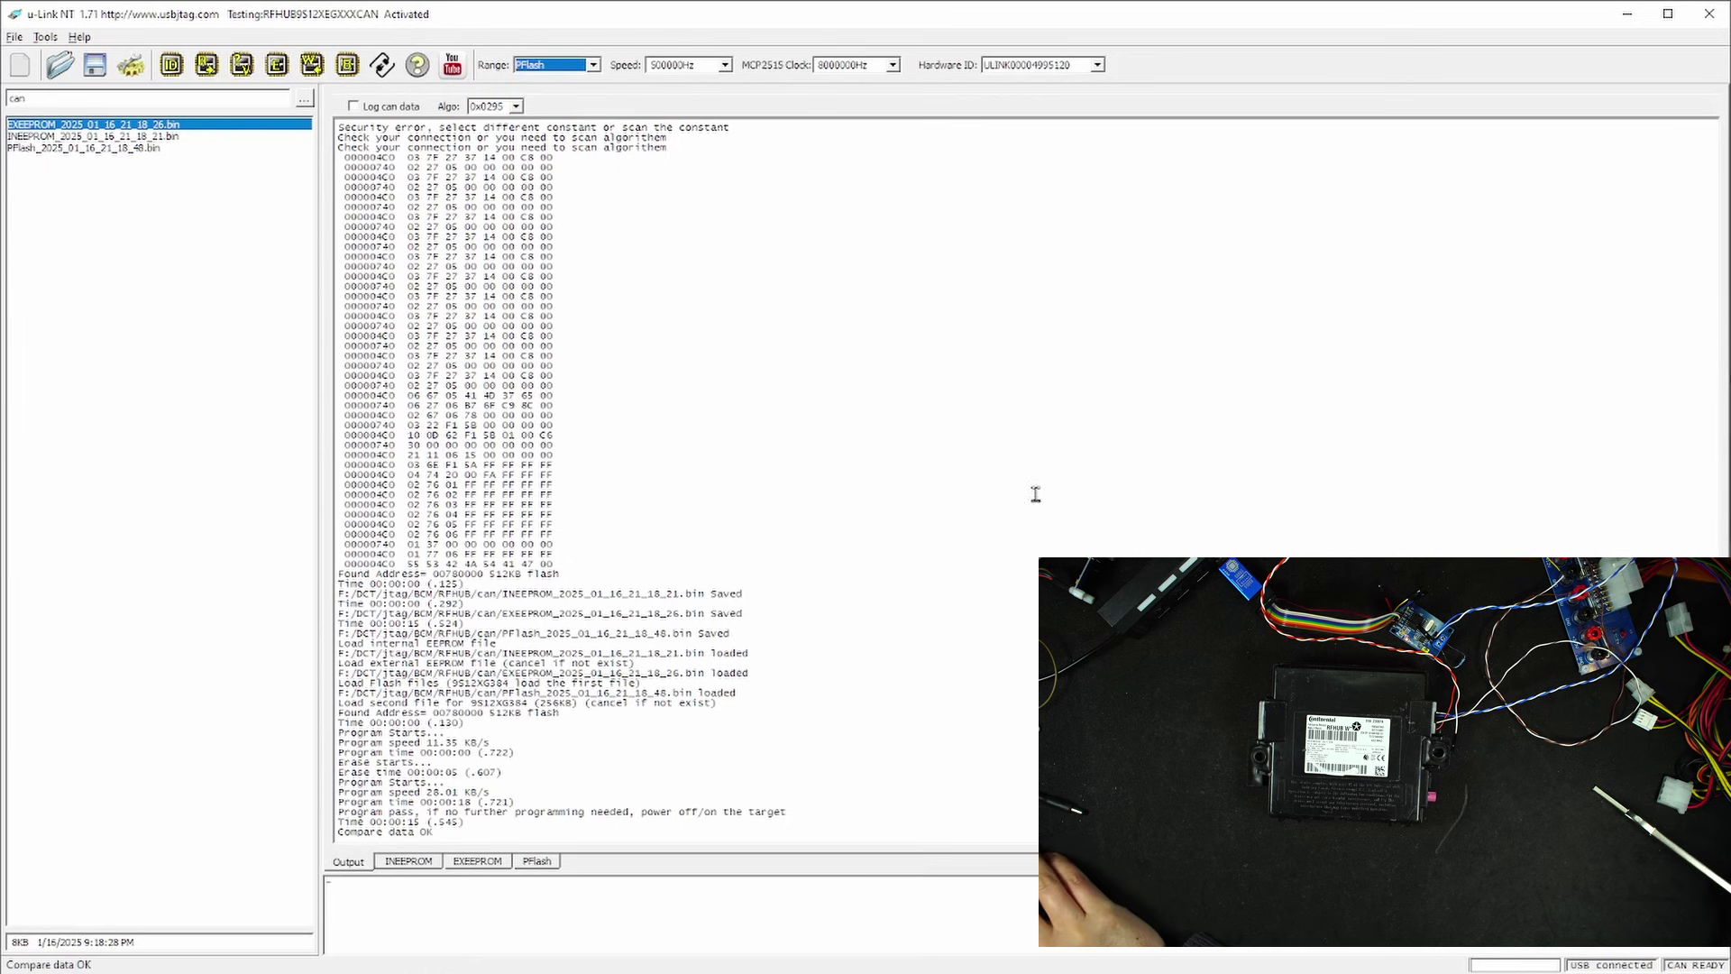
left_click(518, 107)
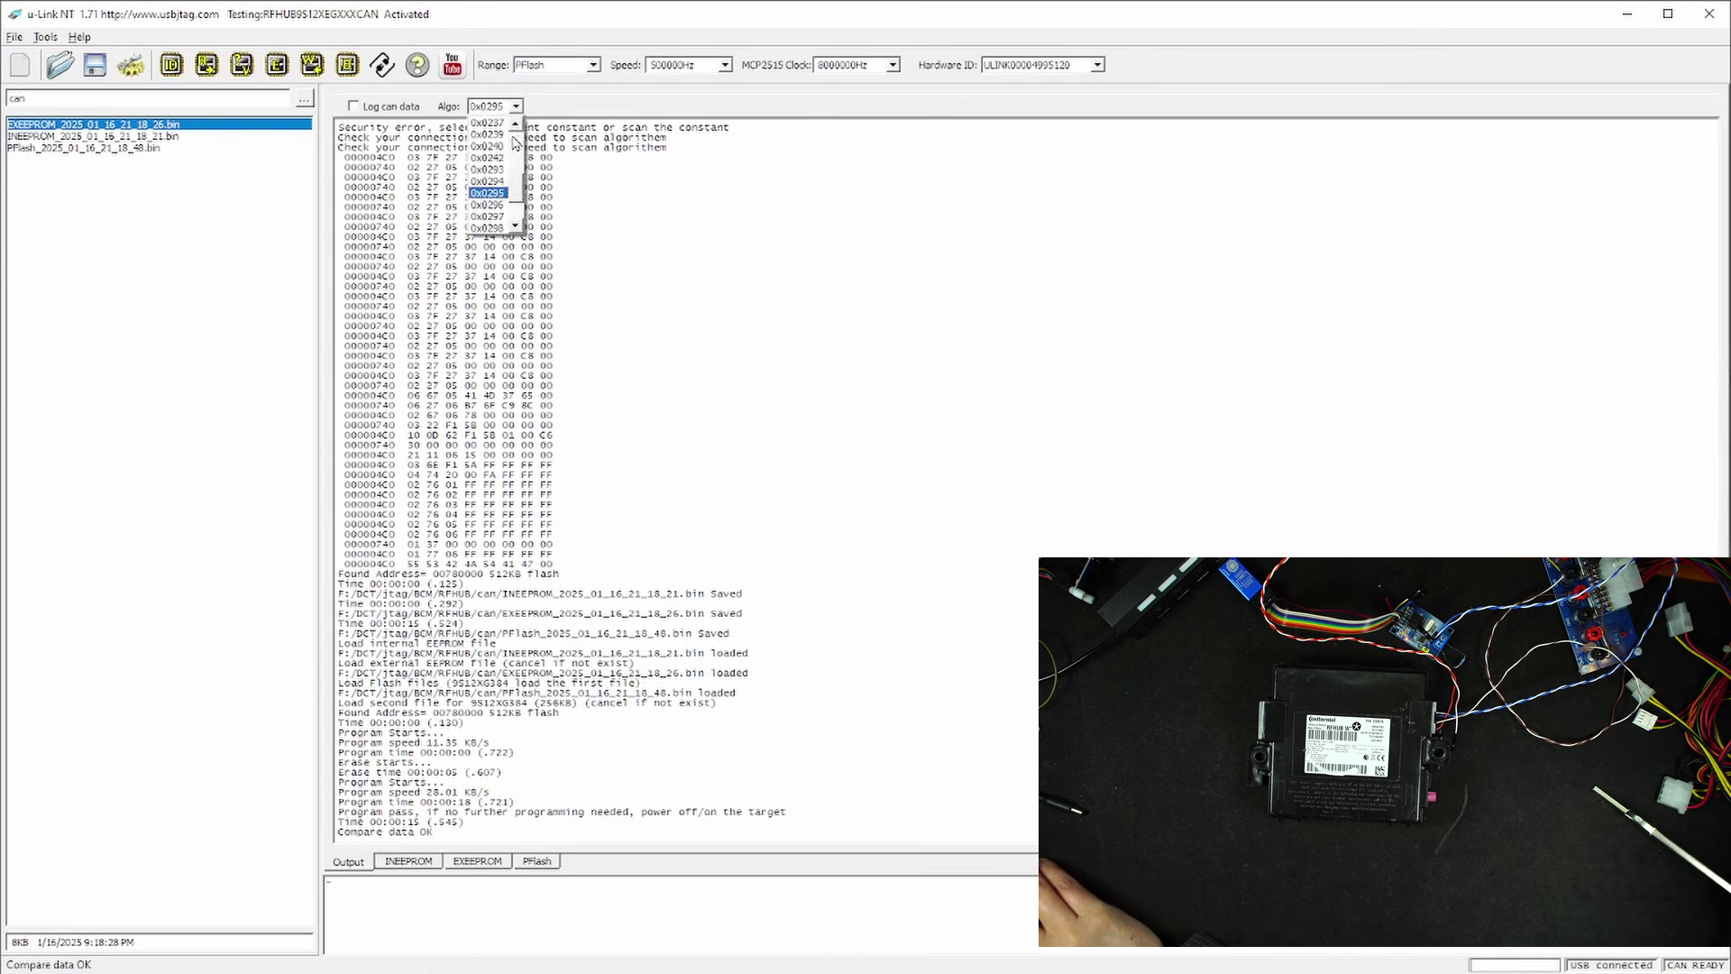
left_click_drag(511, 193, 534, 120)
left_click(487, 124)
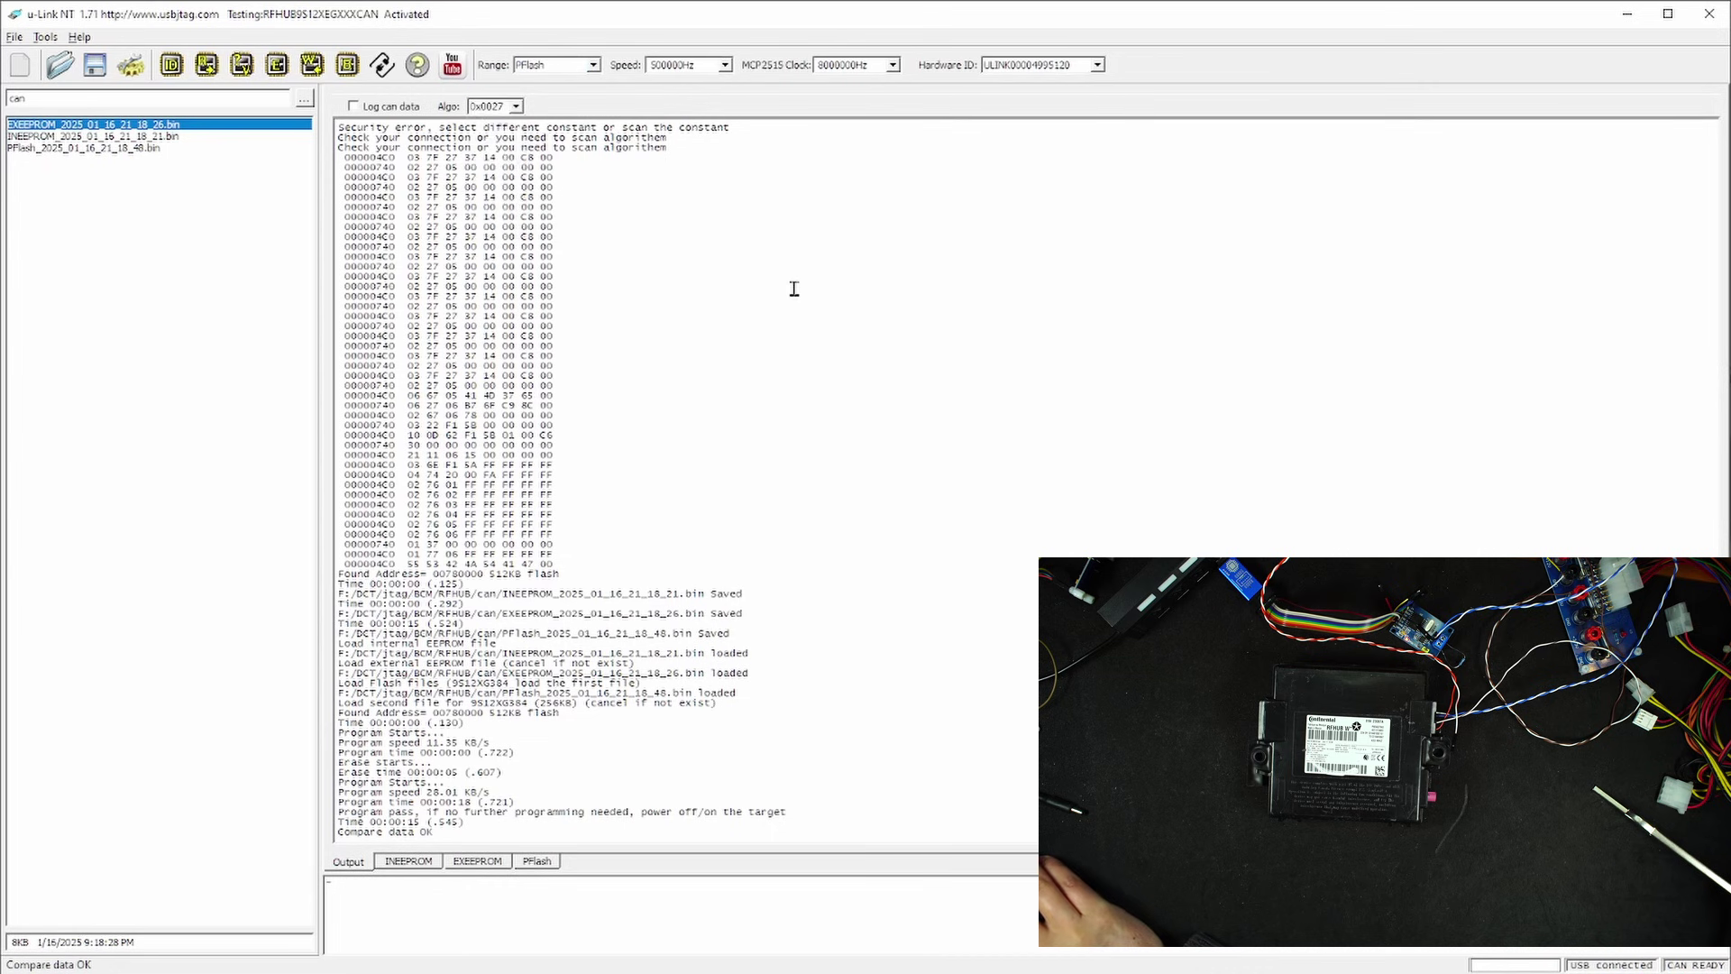
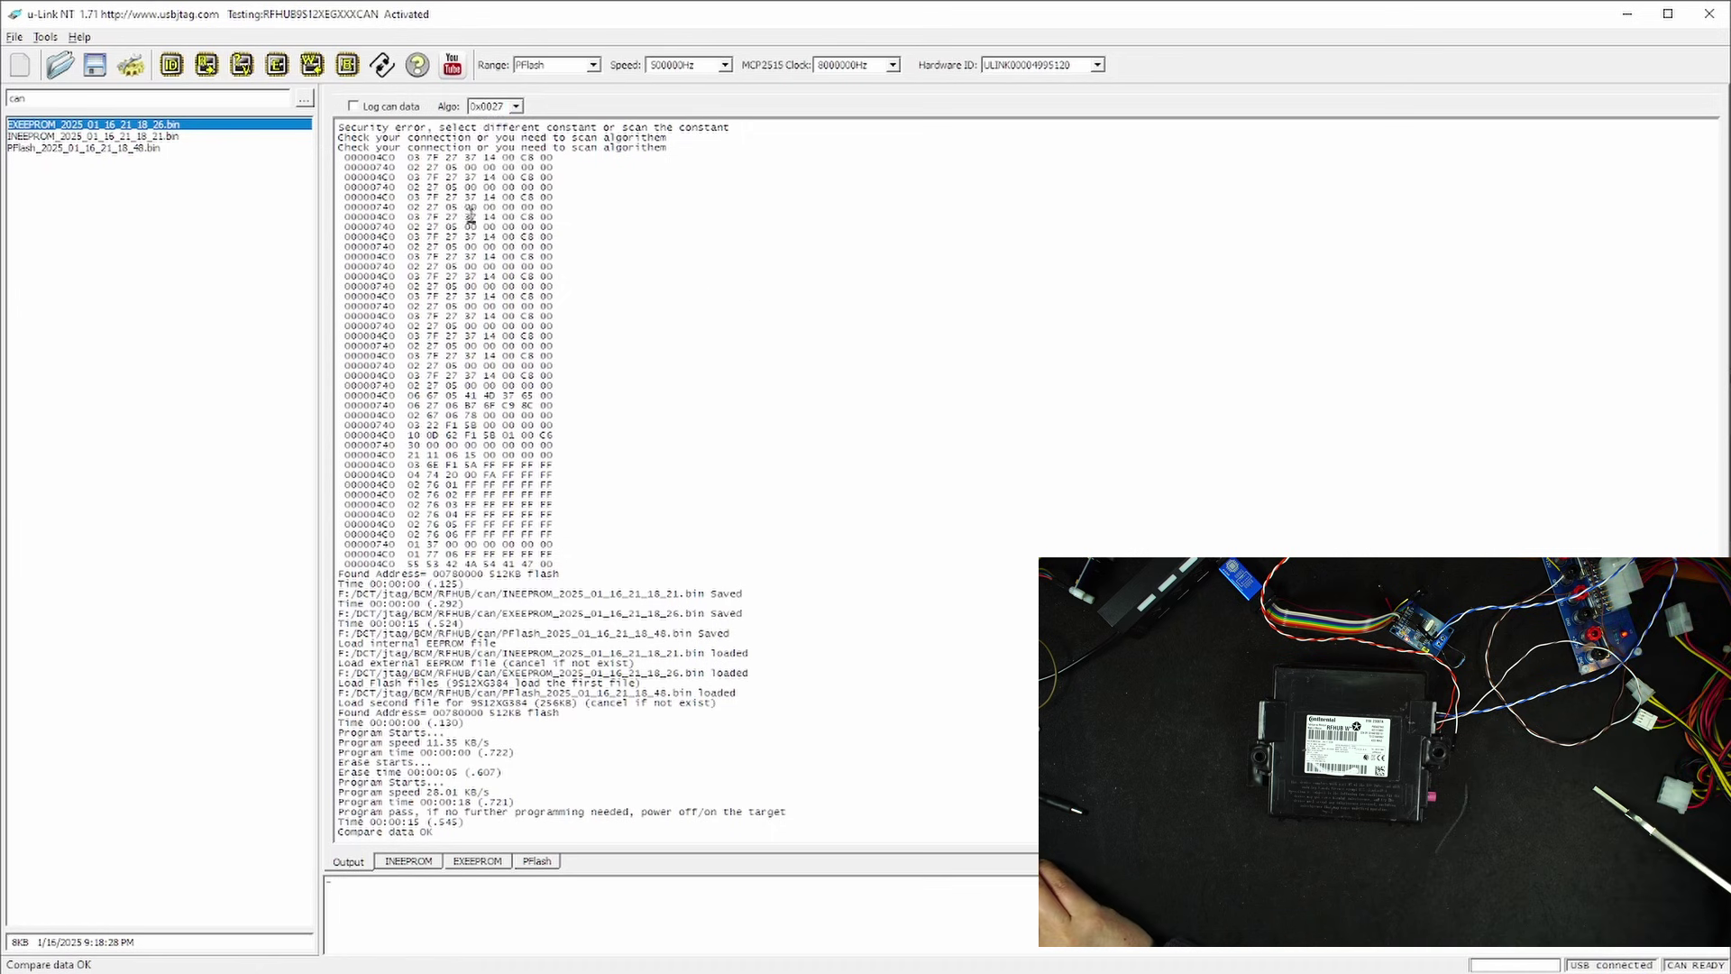
- Try to detect the RFHUB module's chip ID over CAN using security algorithm 0x0027
left_click(179, 72)
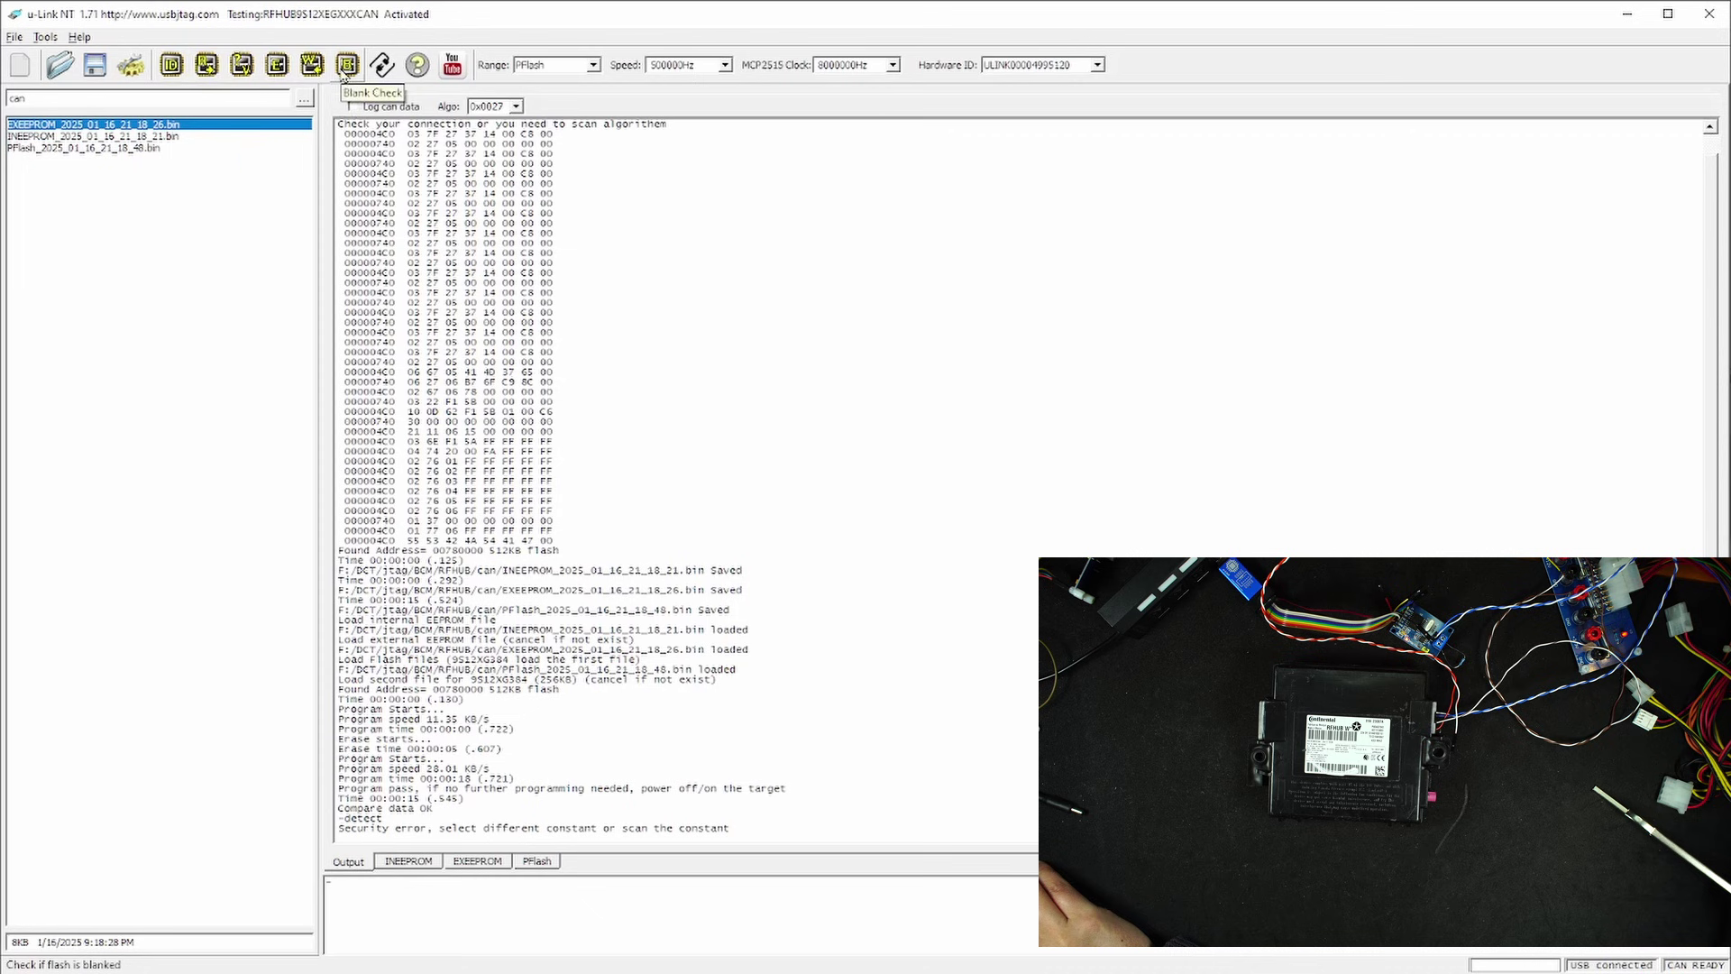
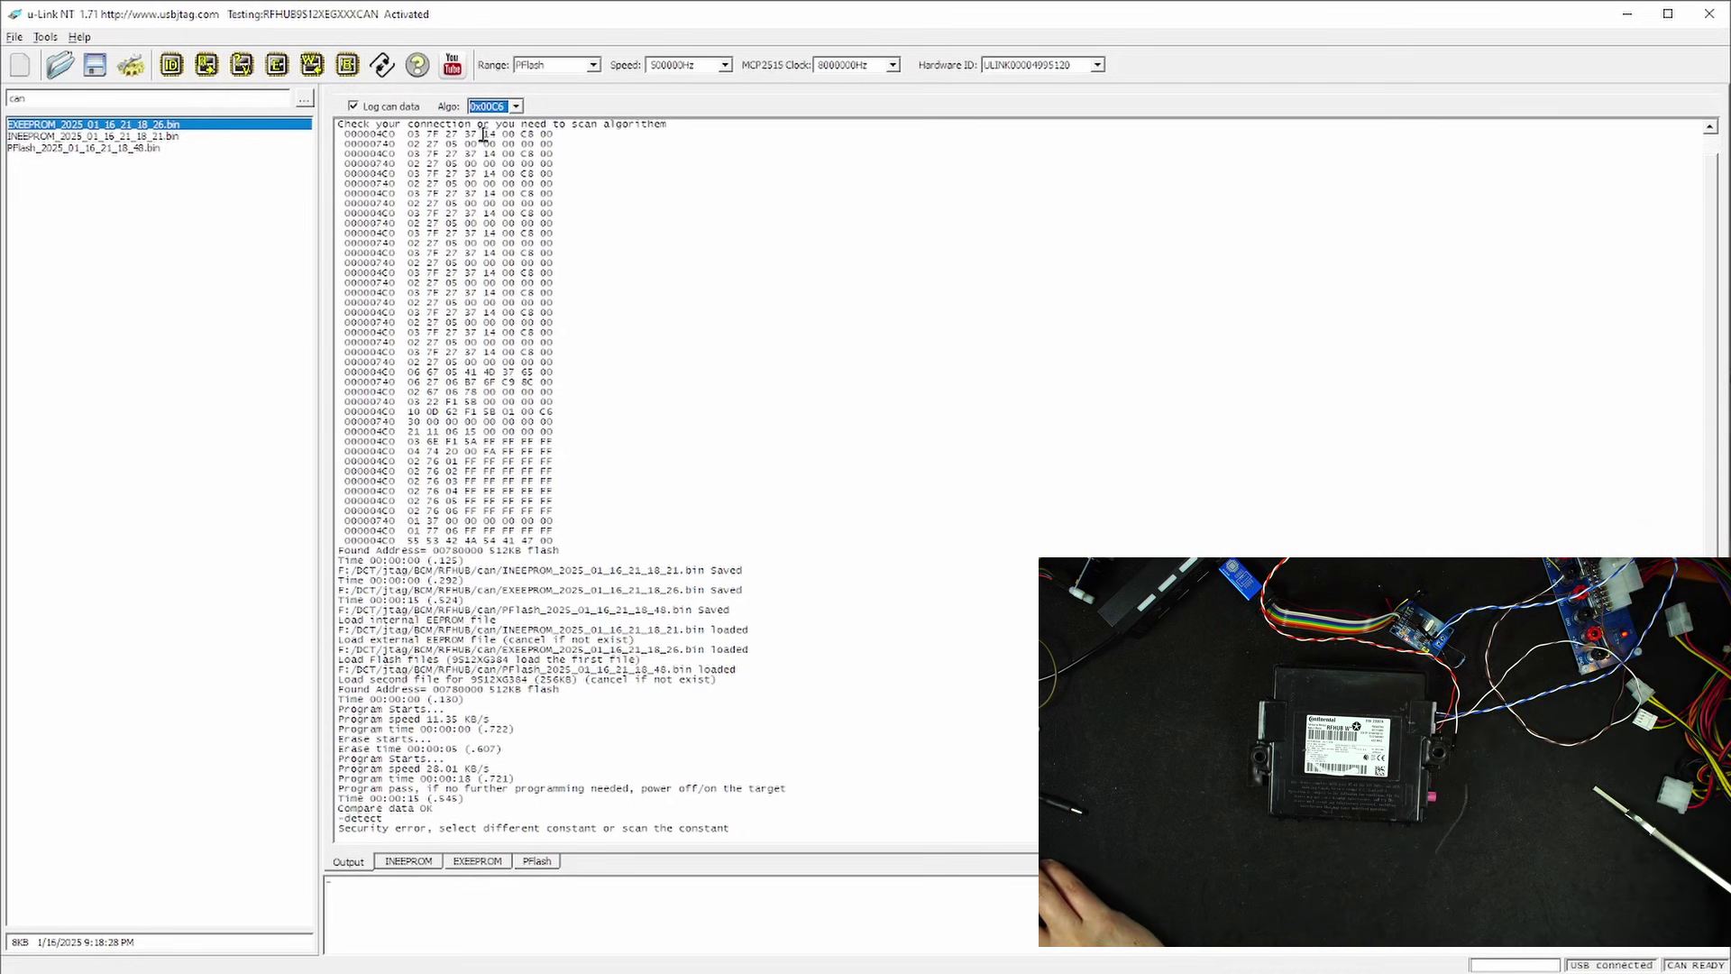
- Detect the RFHUB module's chip ID over CAN using security algorithm 0x00C6
left_click(168, 69)
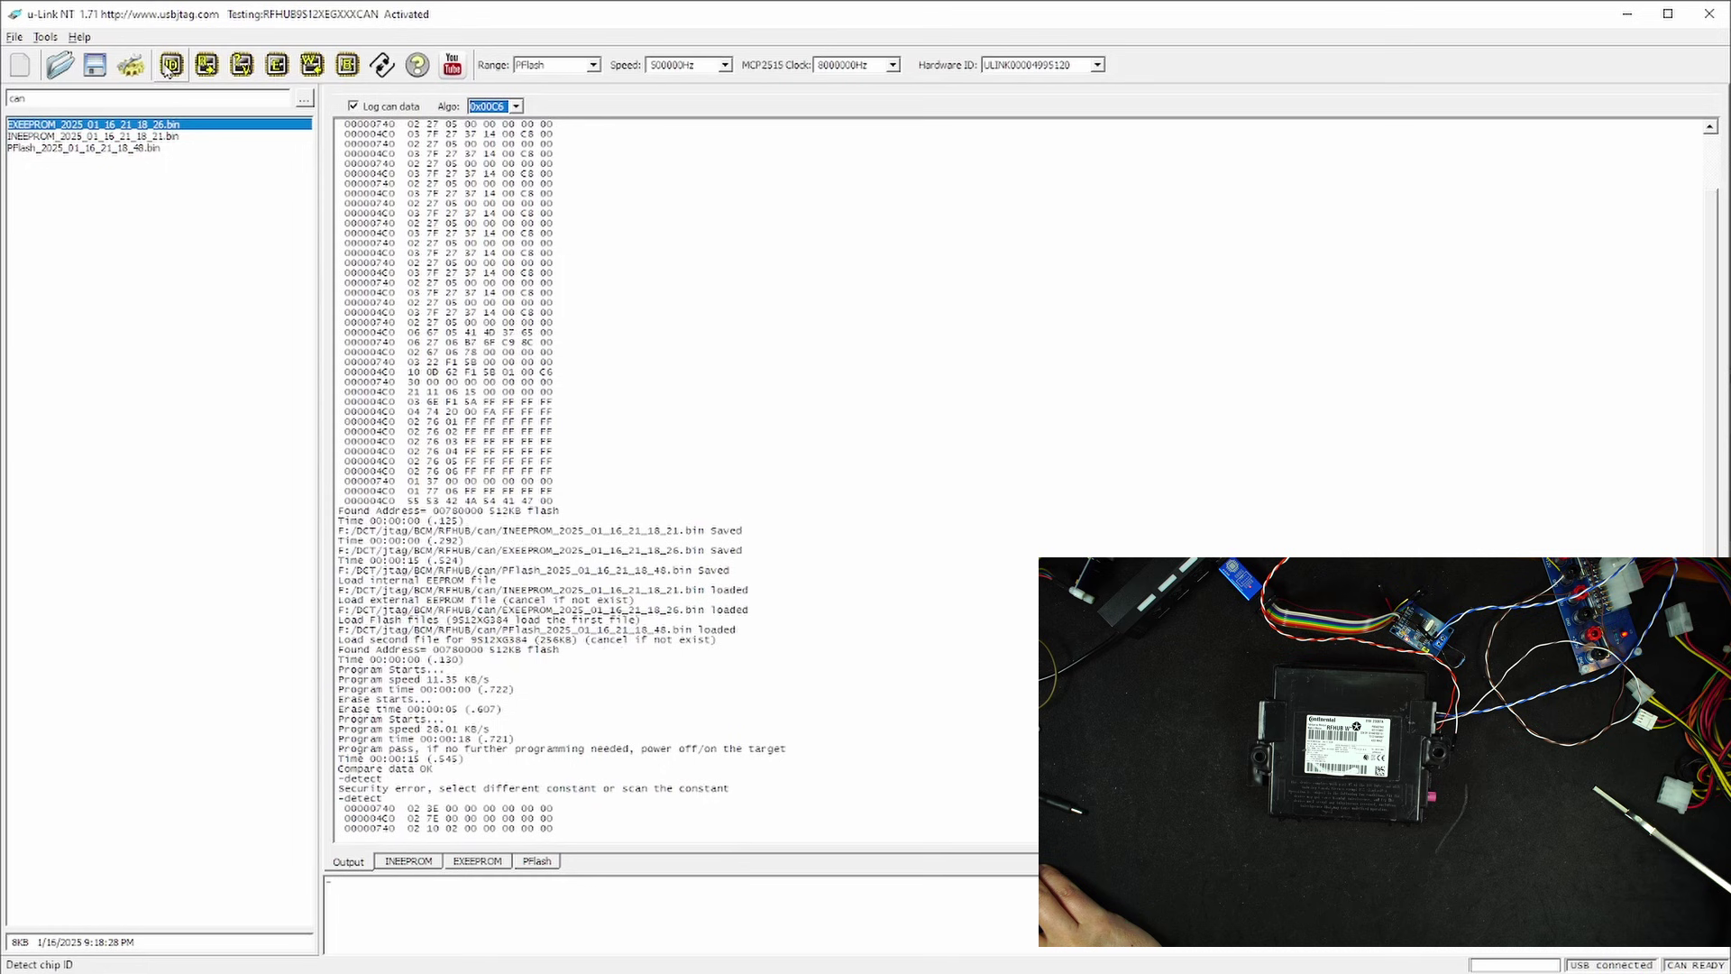
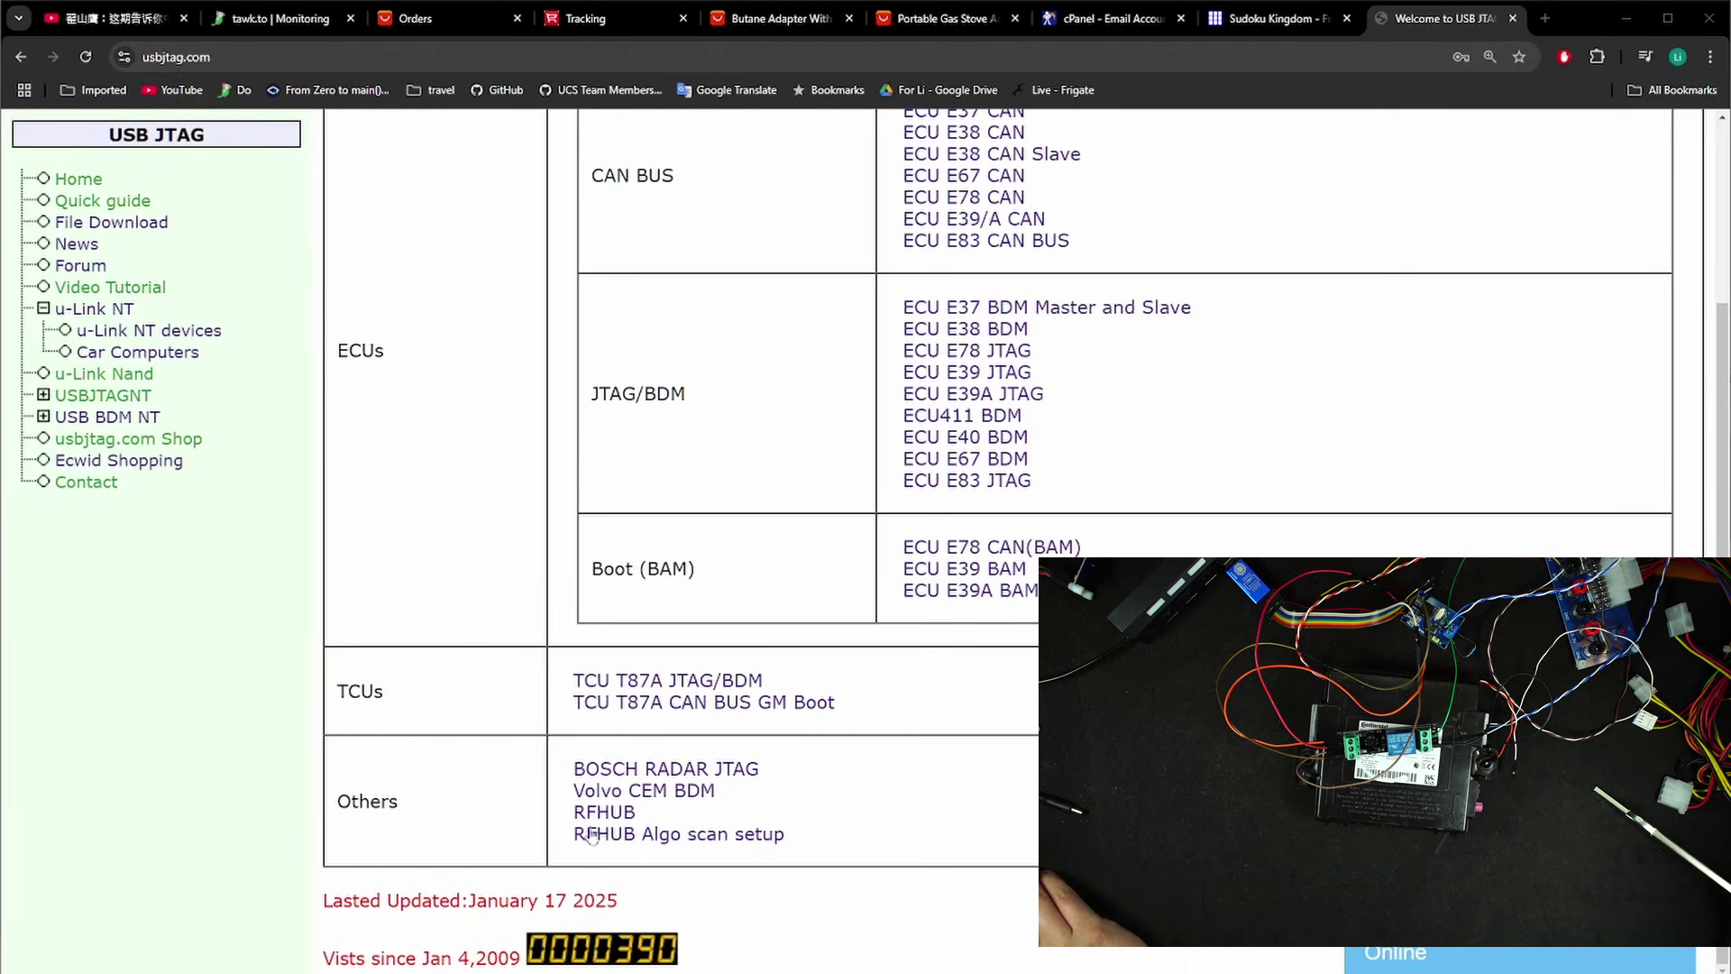
- Open the RFHUB Algo scan setup page and examine the connector pinout and the relay board wiring diagram
left_click(684, 844)
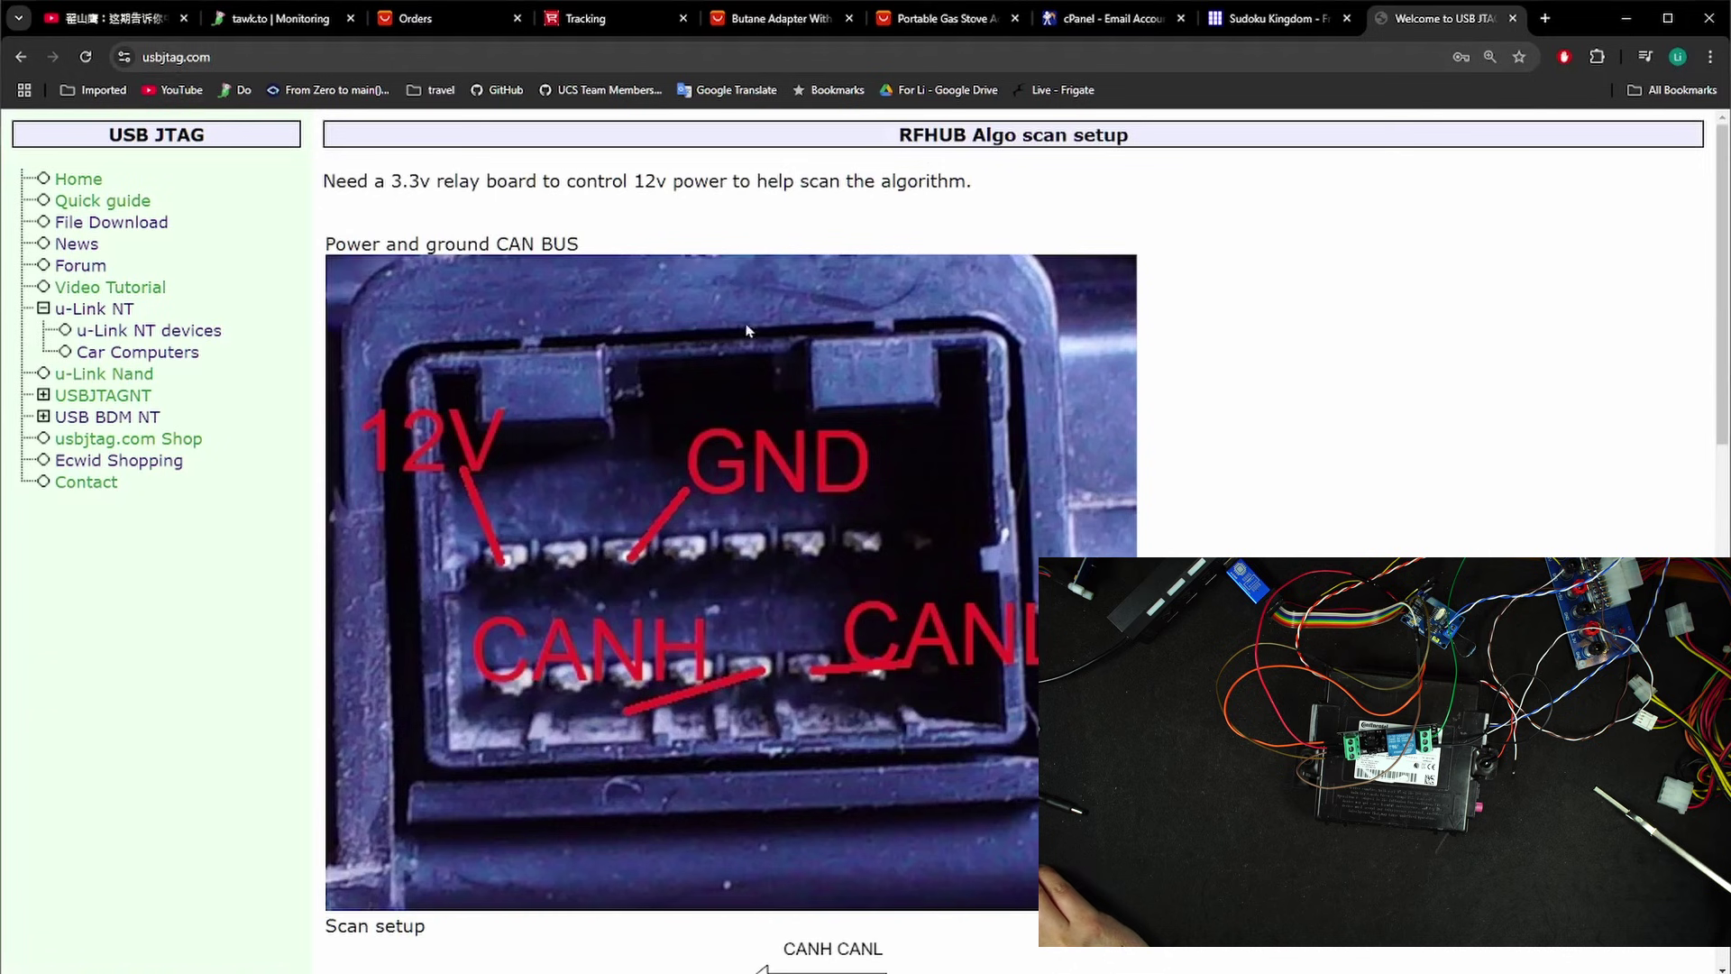
scroll(747, 331, "down", 2)
scroll(749, 338, "up", 1)
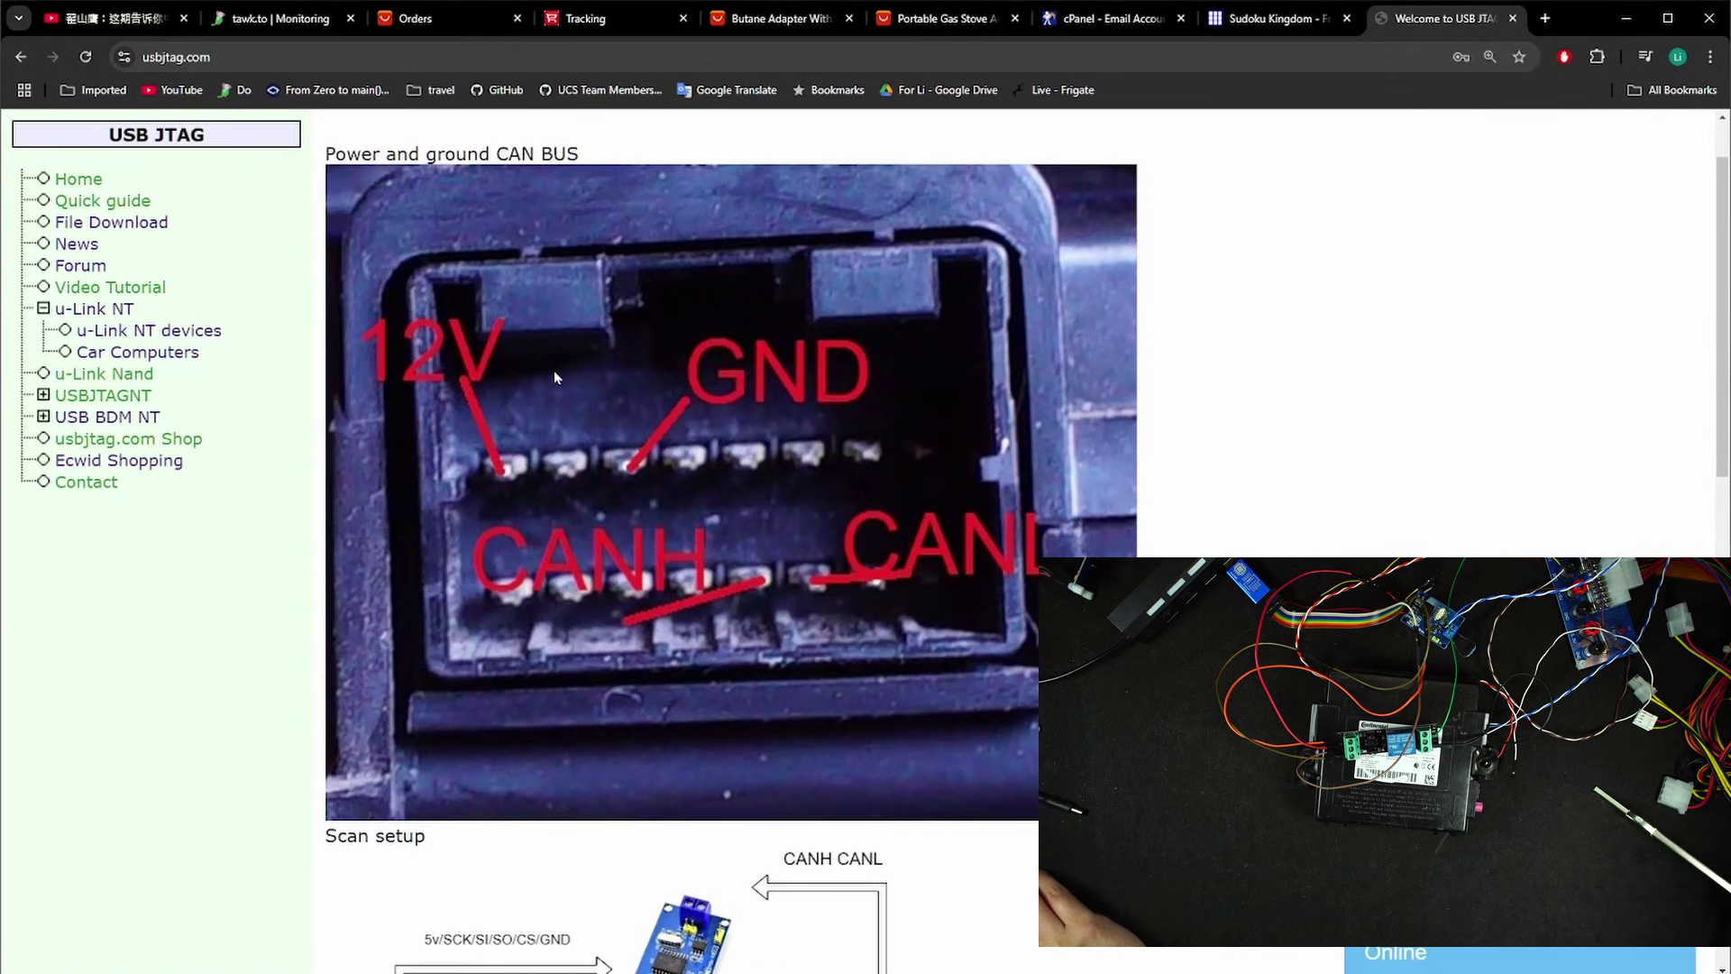
scroll(671, 434, "down", 6)
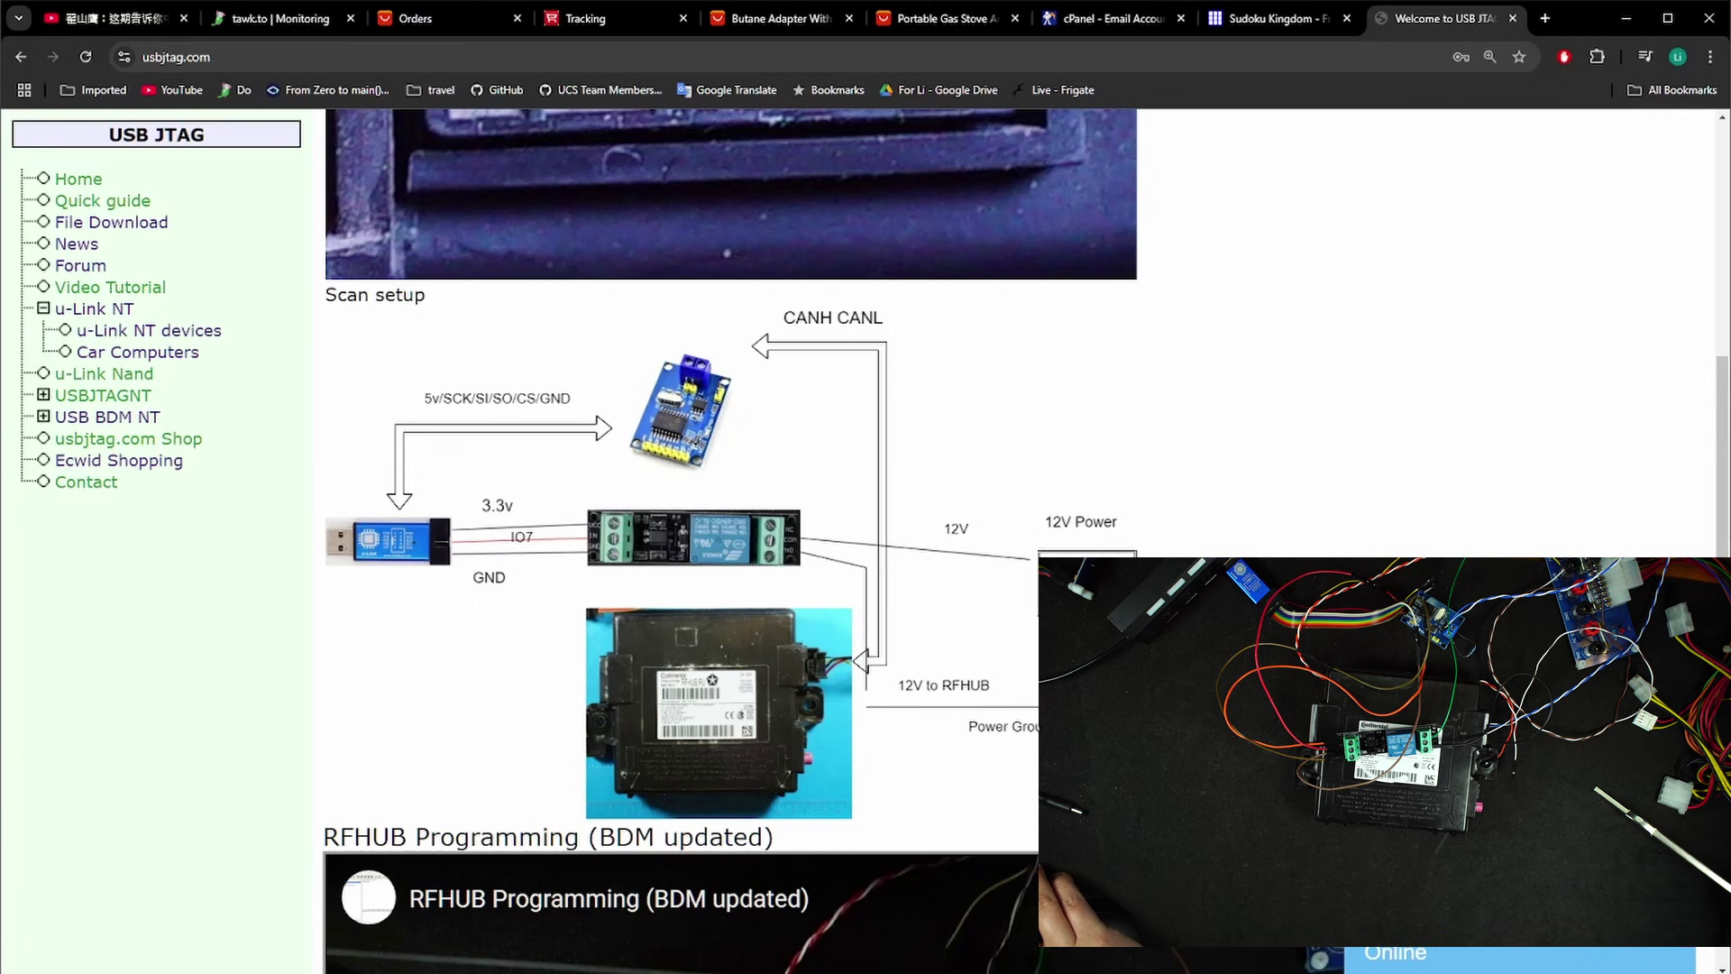
- Switch to u-Link NT and exit the RFHUB connect, read and write command panel
key("alt+Tab")
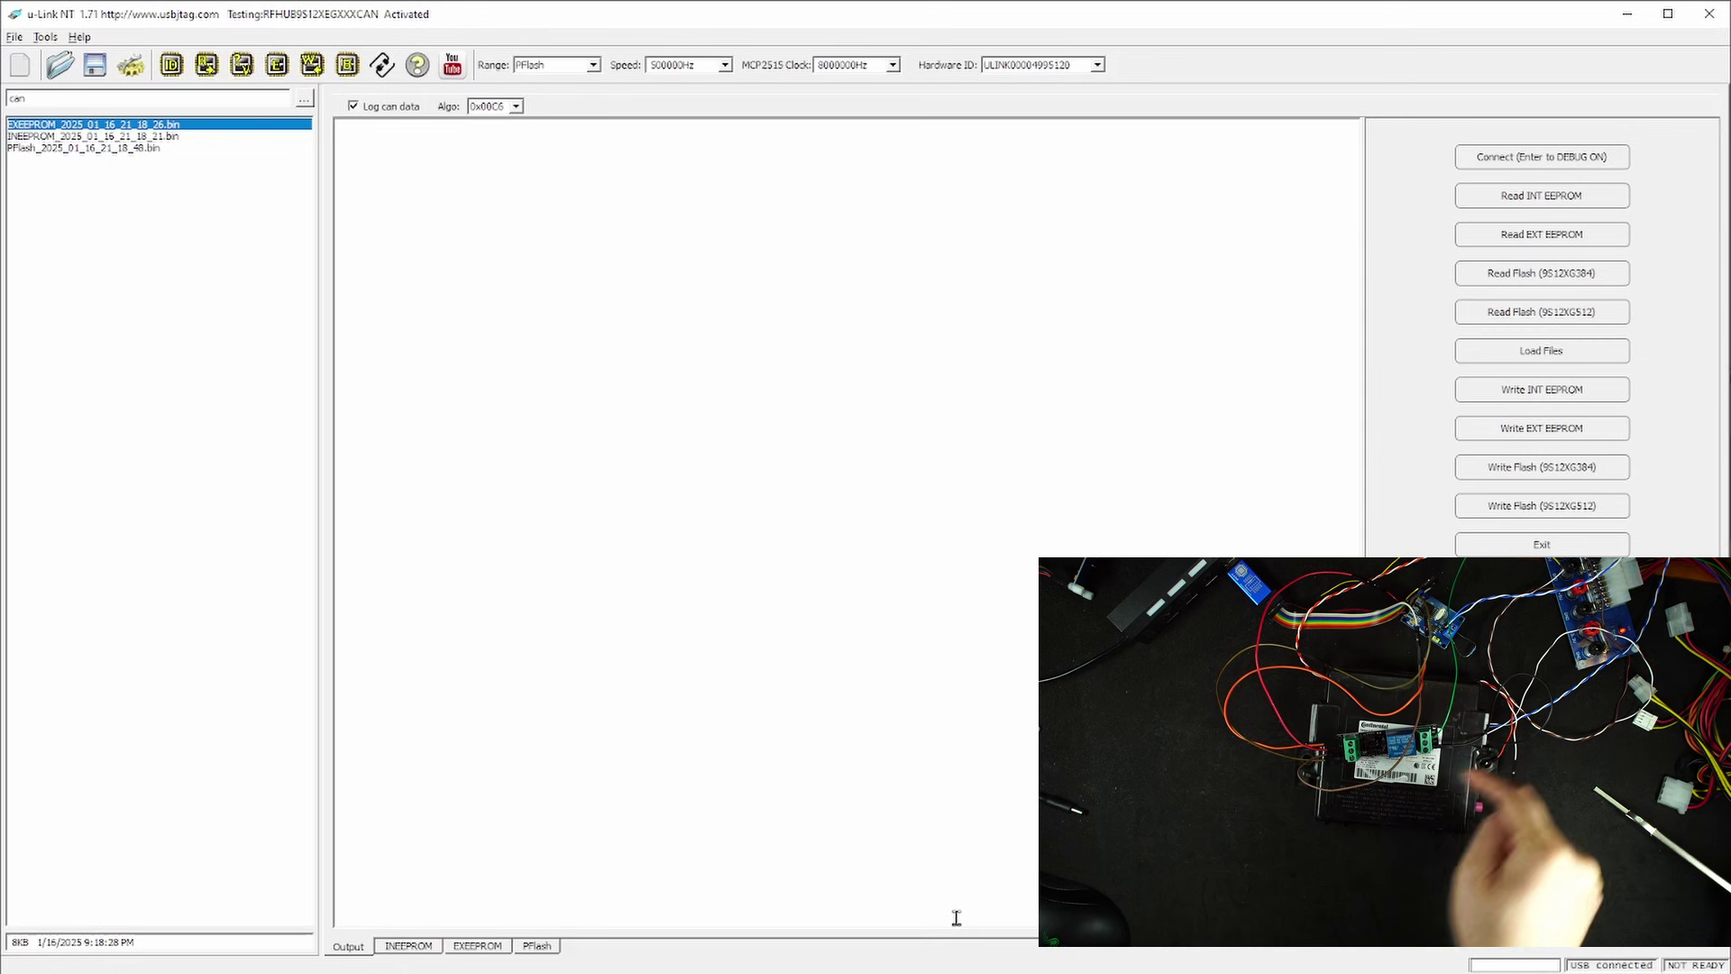
left_click(1543, 544)
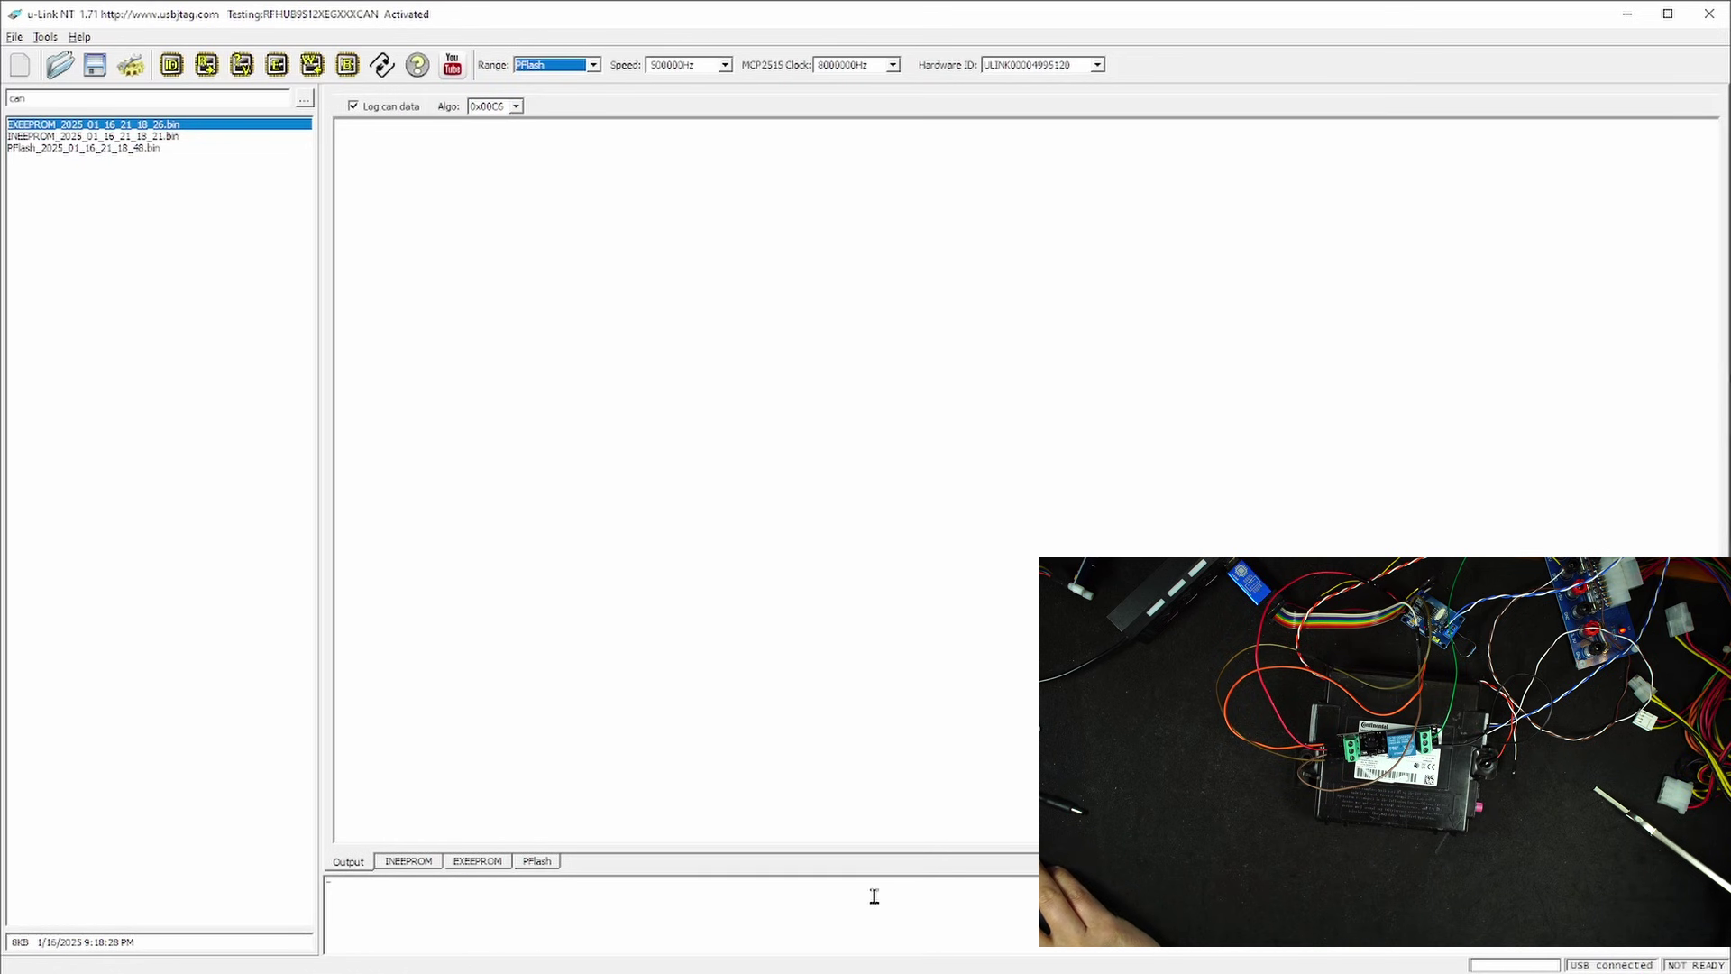
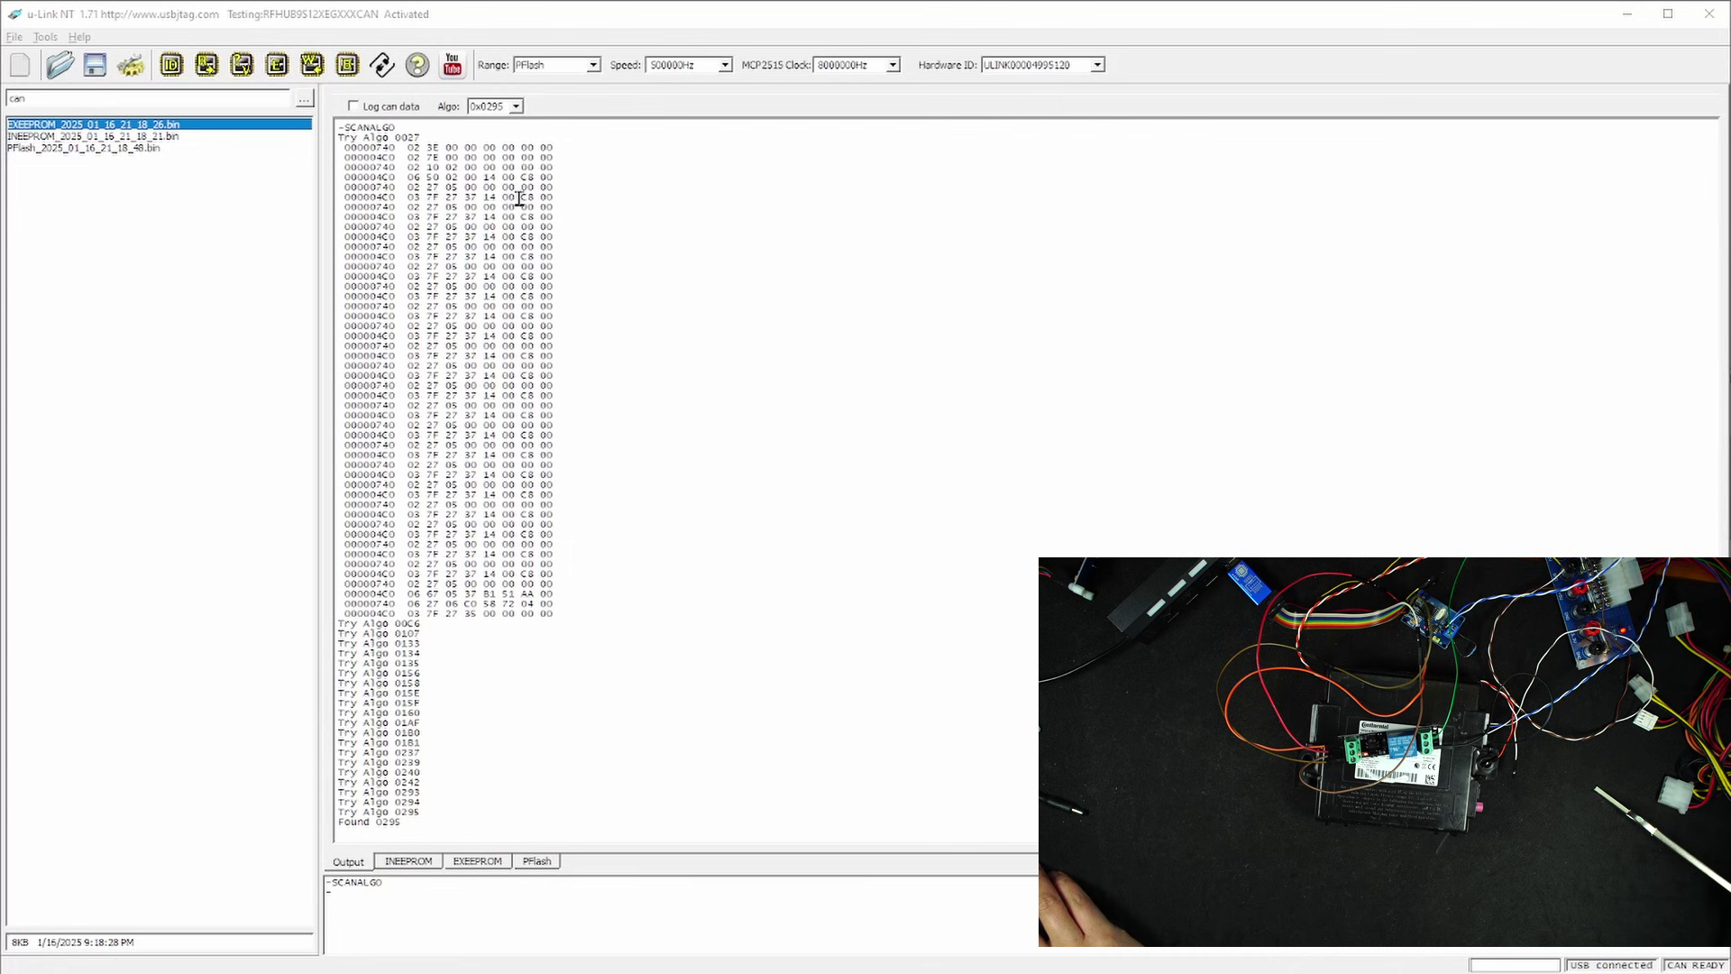
left_click(511, 107)
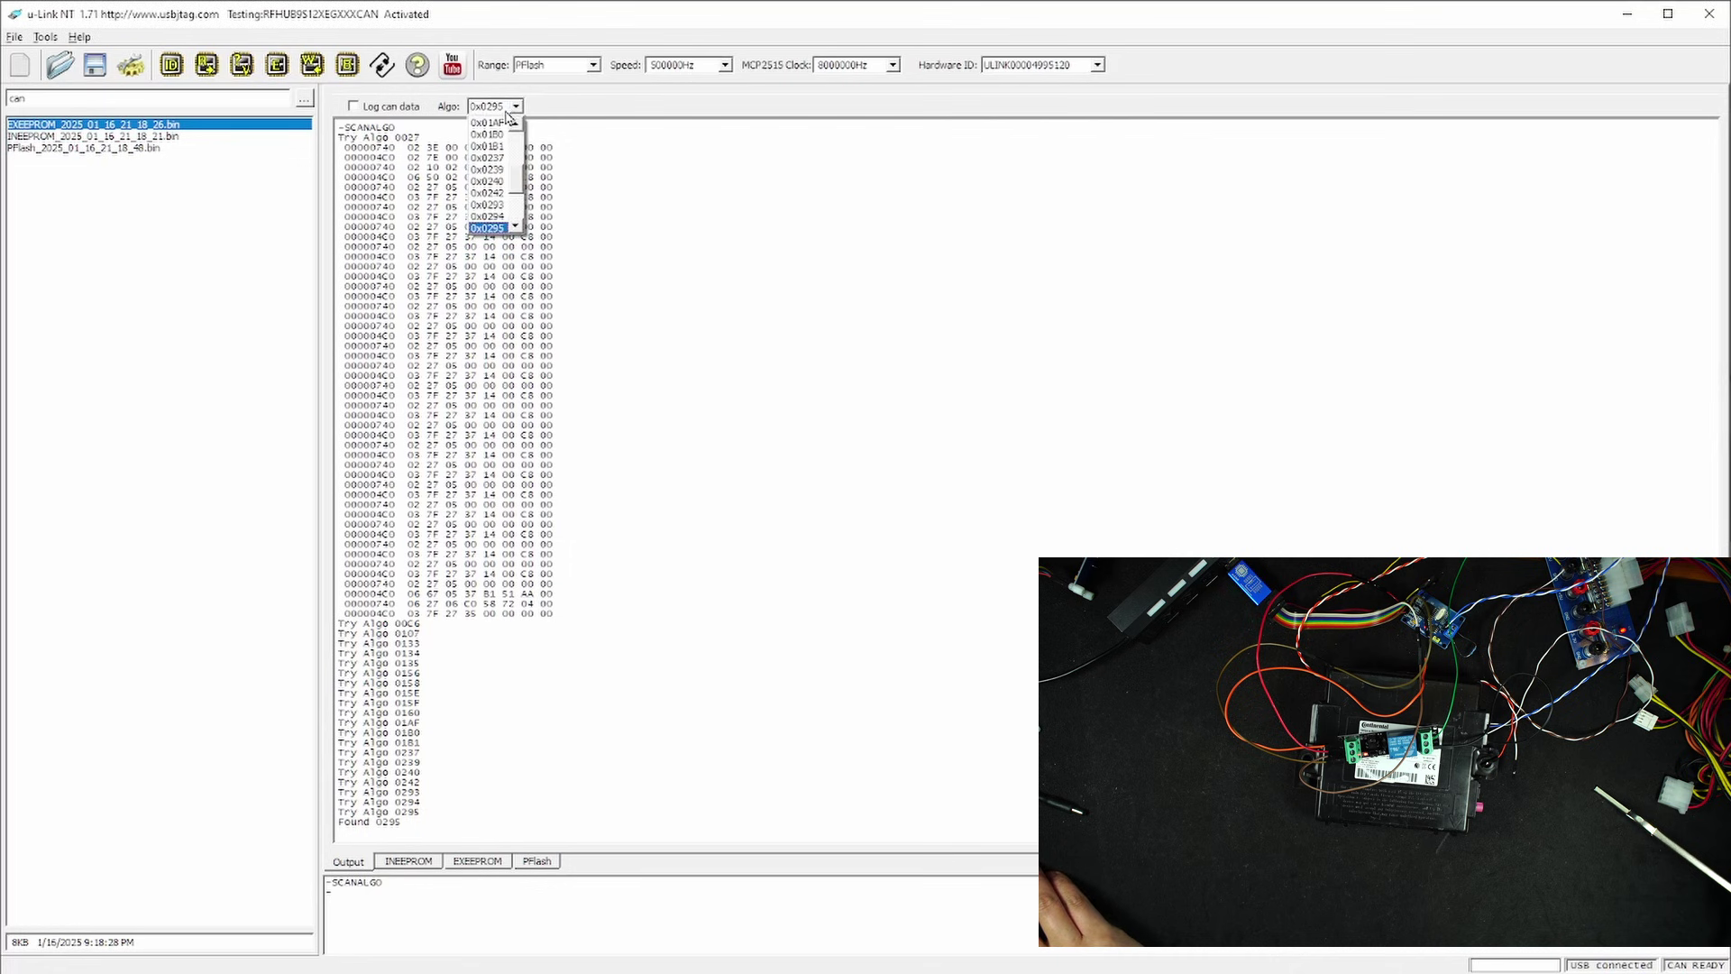
left_click(637, 174)
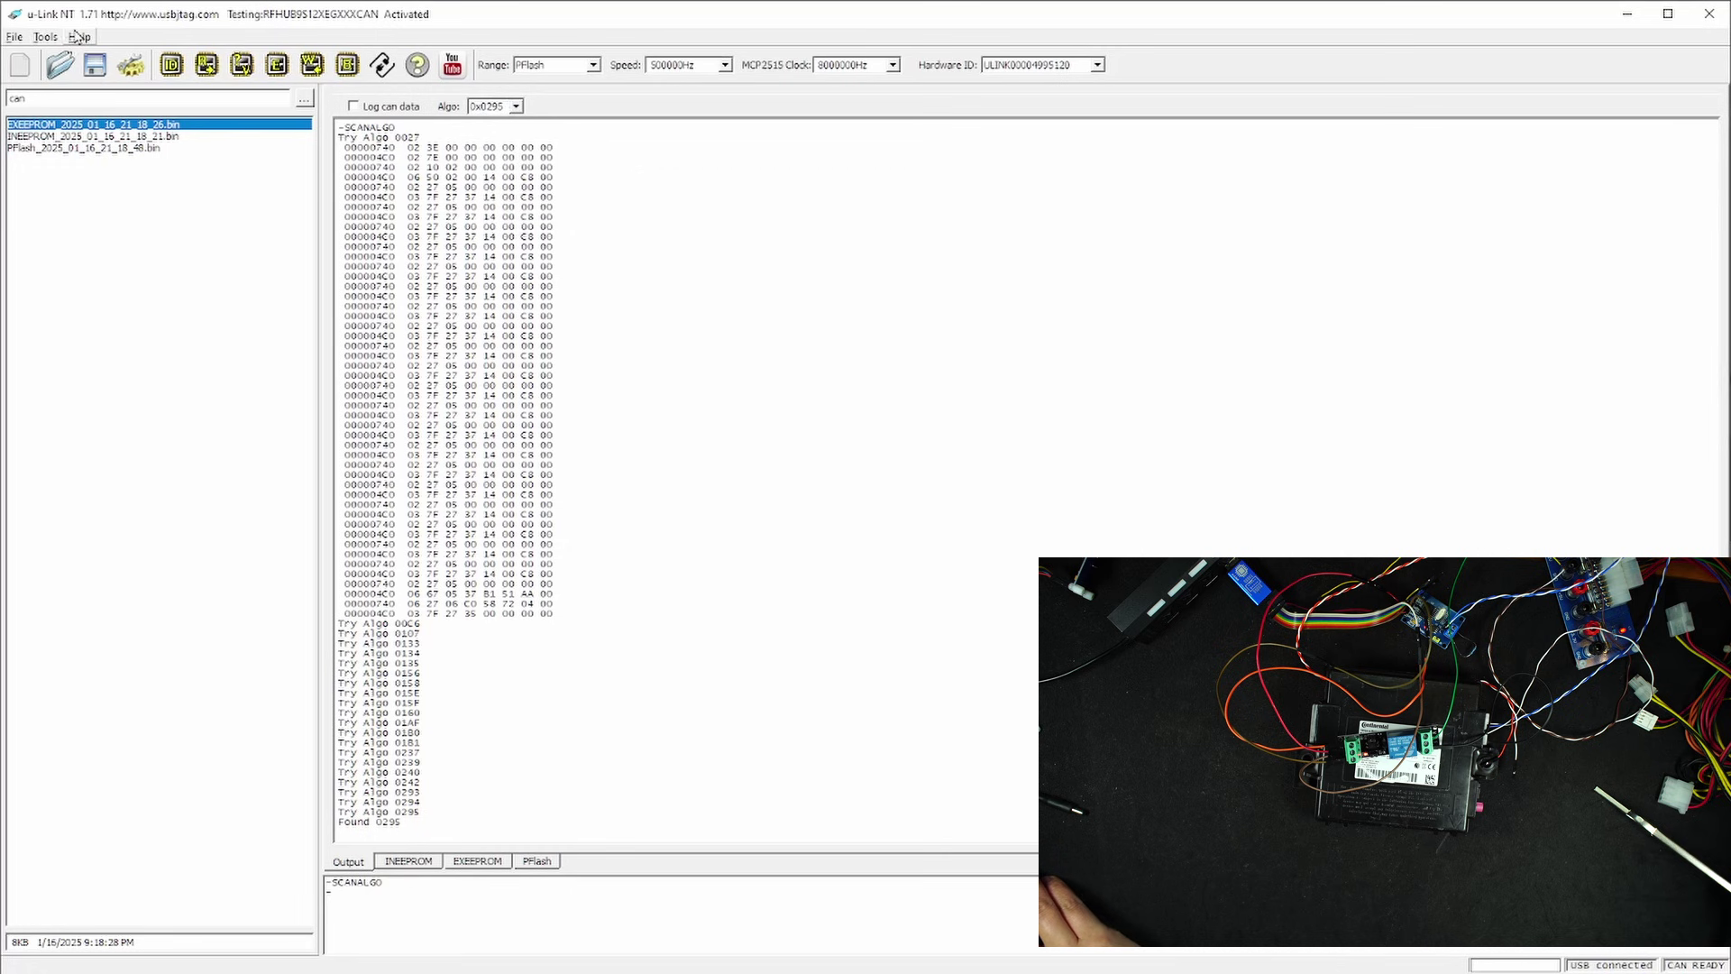
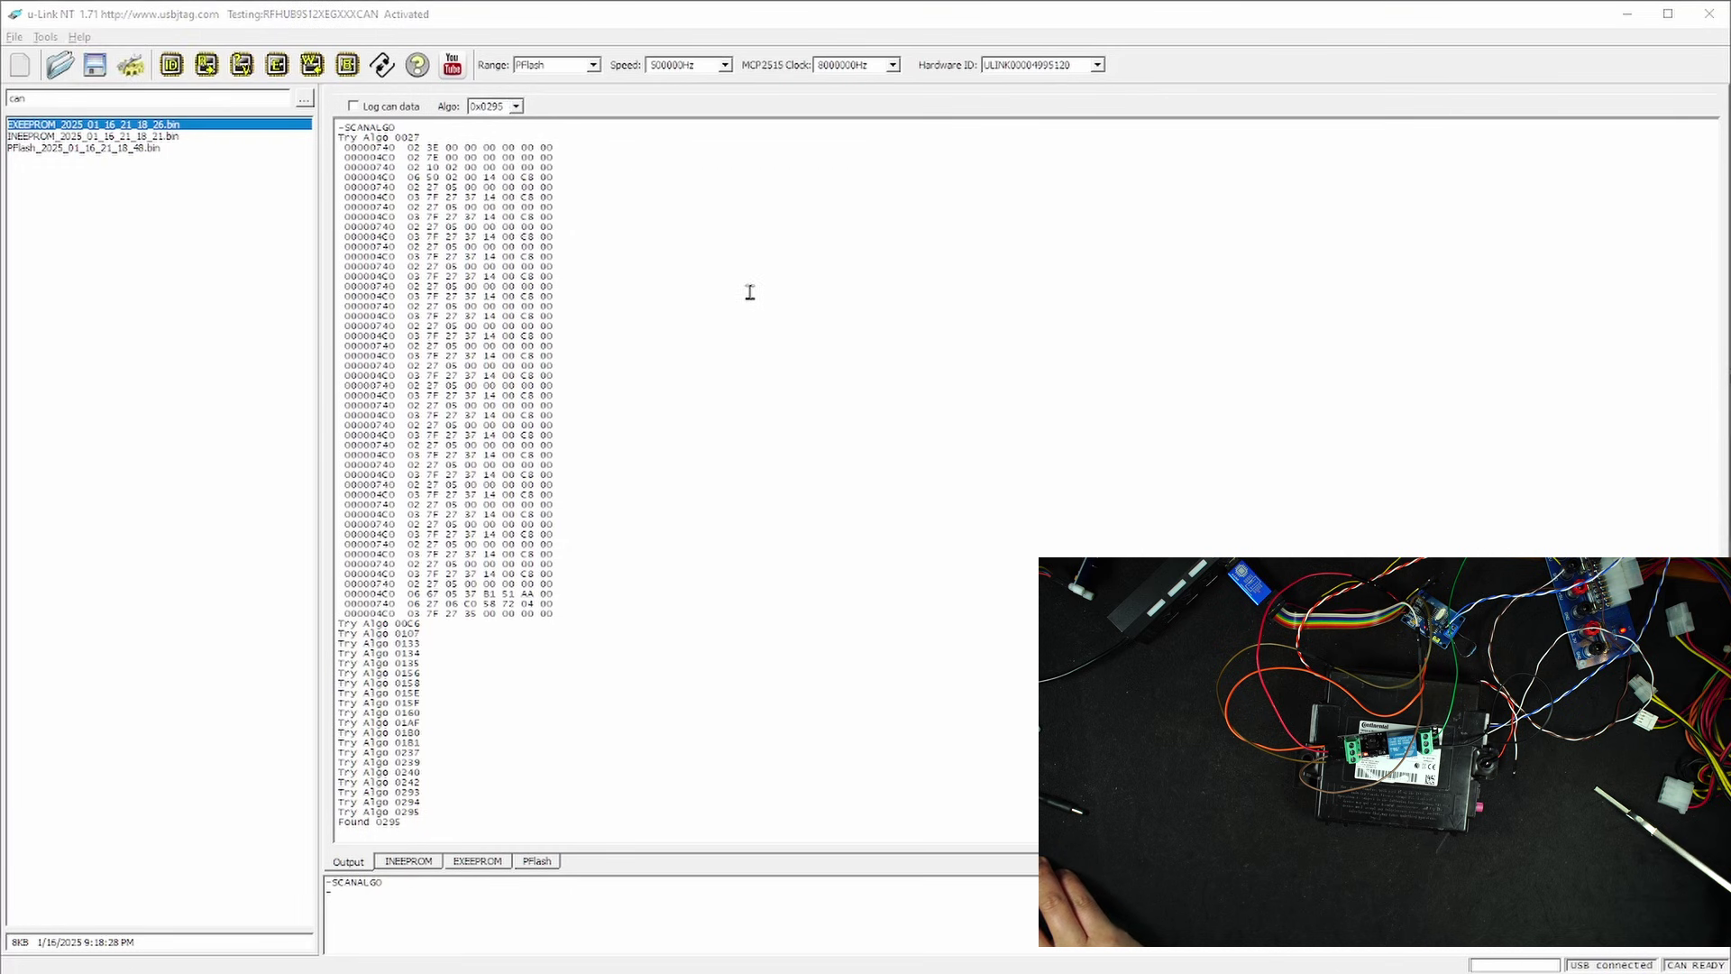
- Open TRFHUB9S12XEGXXXCAN.xml from the usbjtag config folder in Notepad++ and bring up its Canbus section with the RFHAlgo entry
left_click_drag(1730, 317, 1242, 331)
left_click(1204, 473)
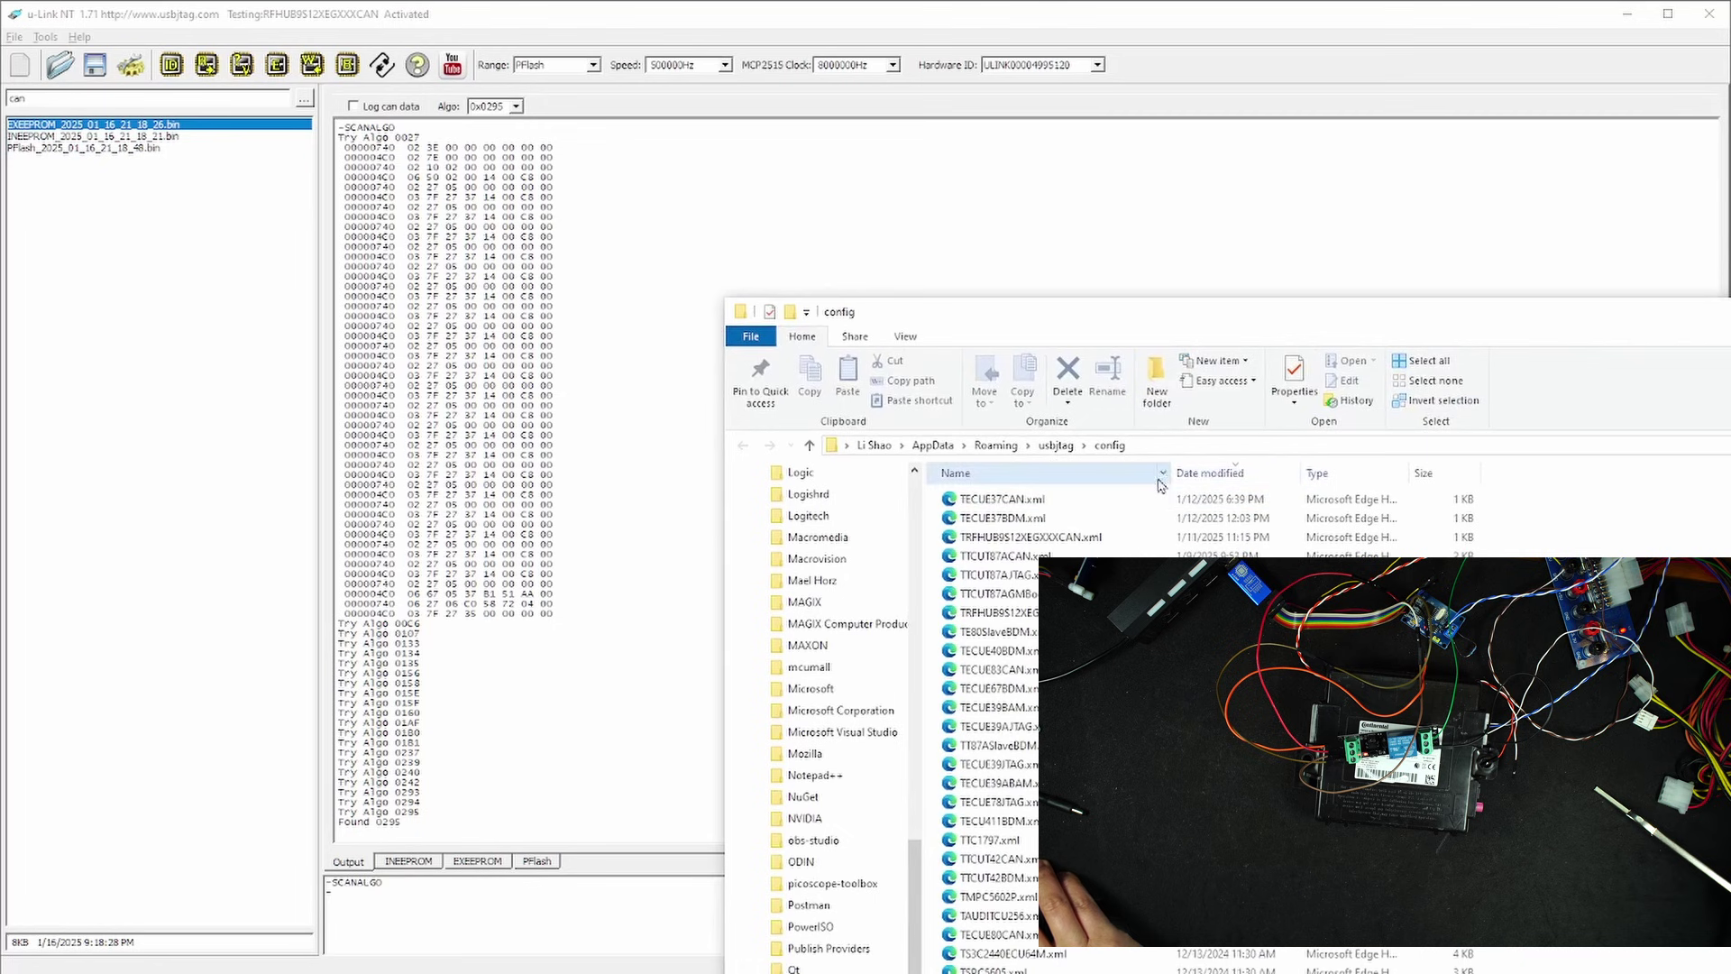
right_click(1068, 540)
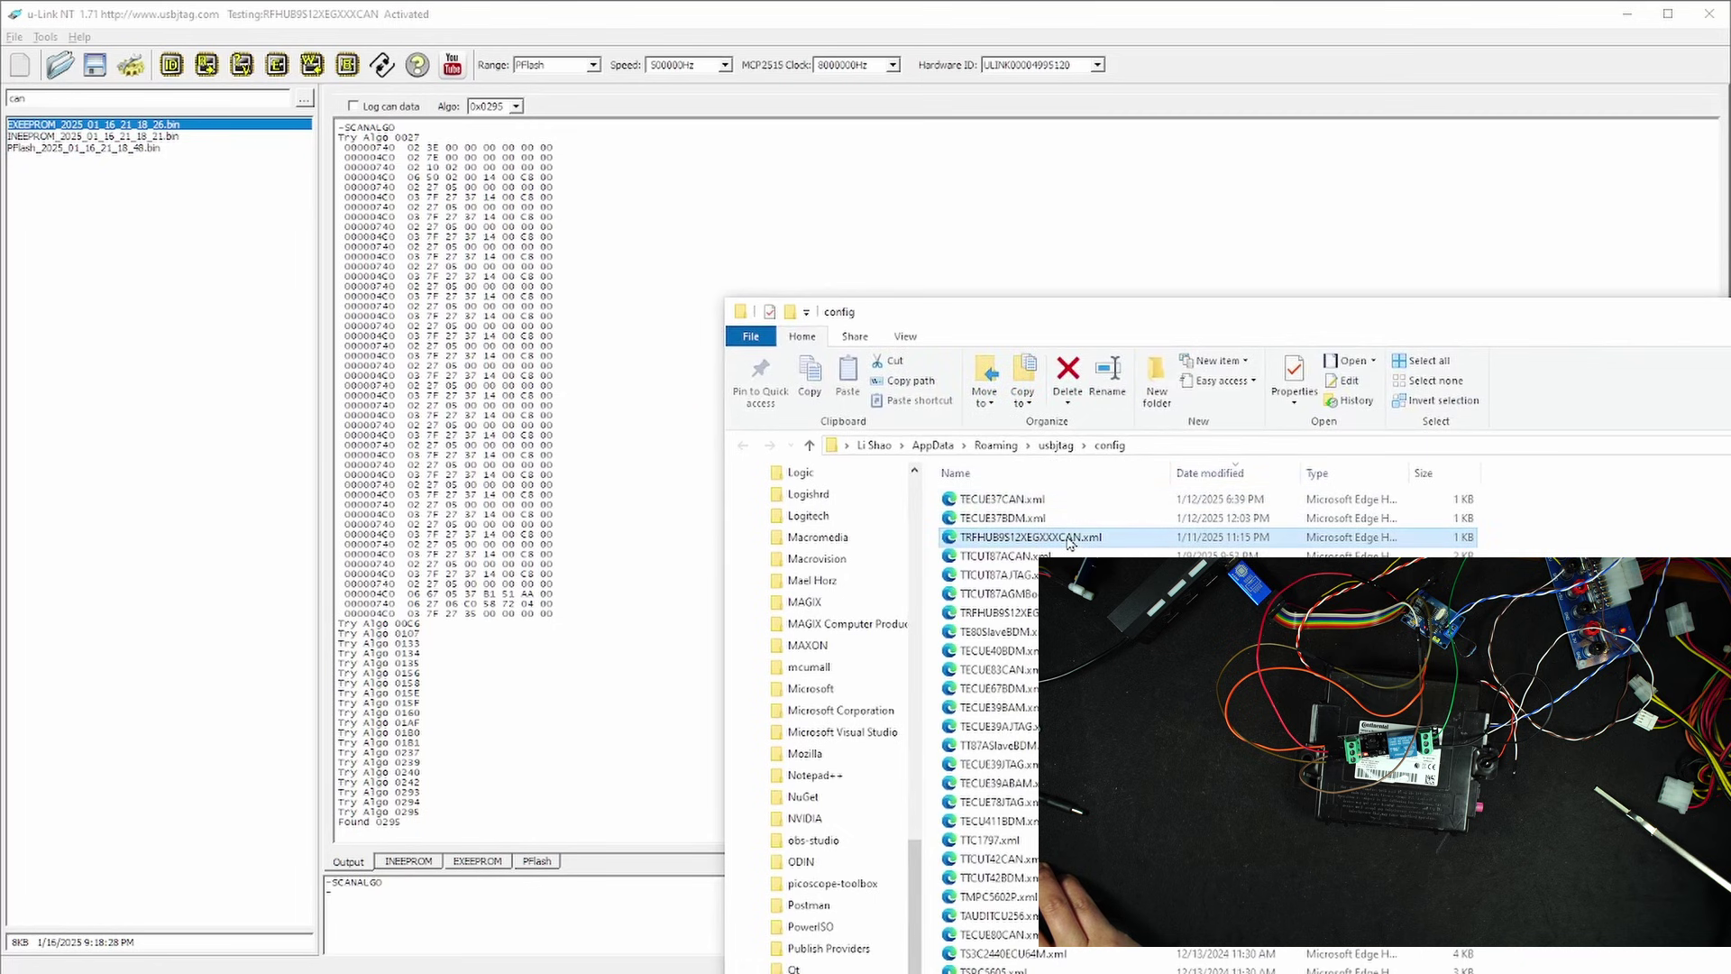
left_click(1109, 594)
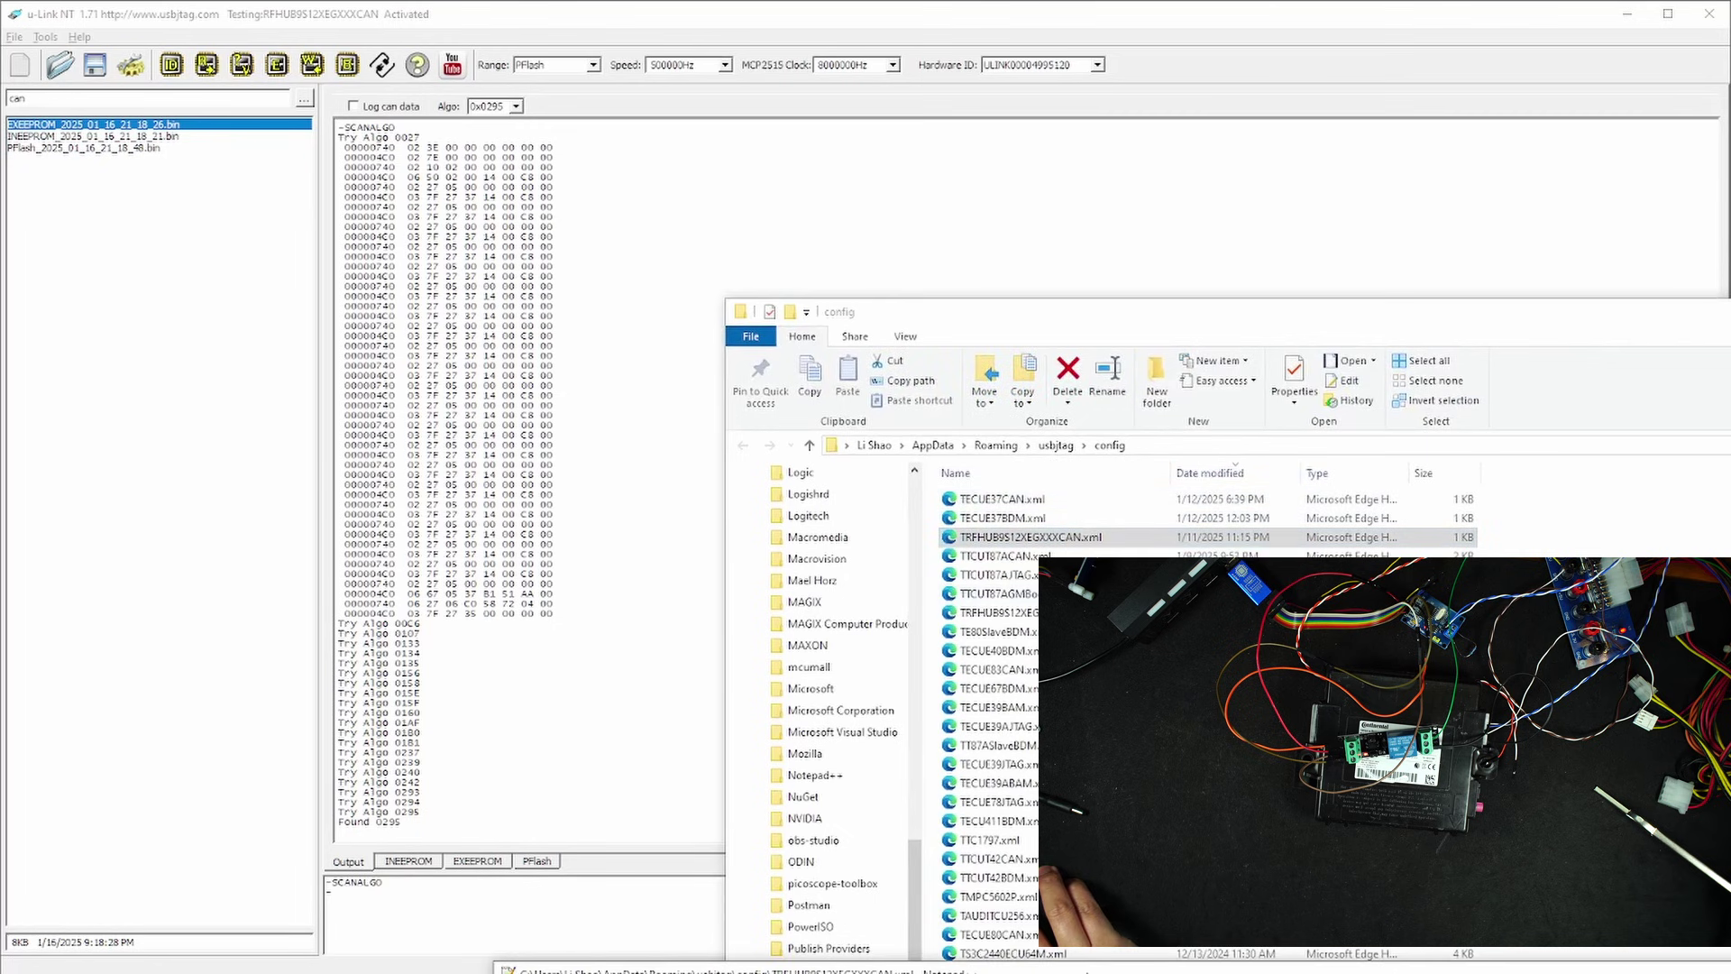
scroll(801, 349, "down", 4)
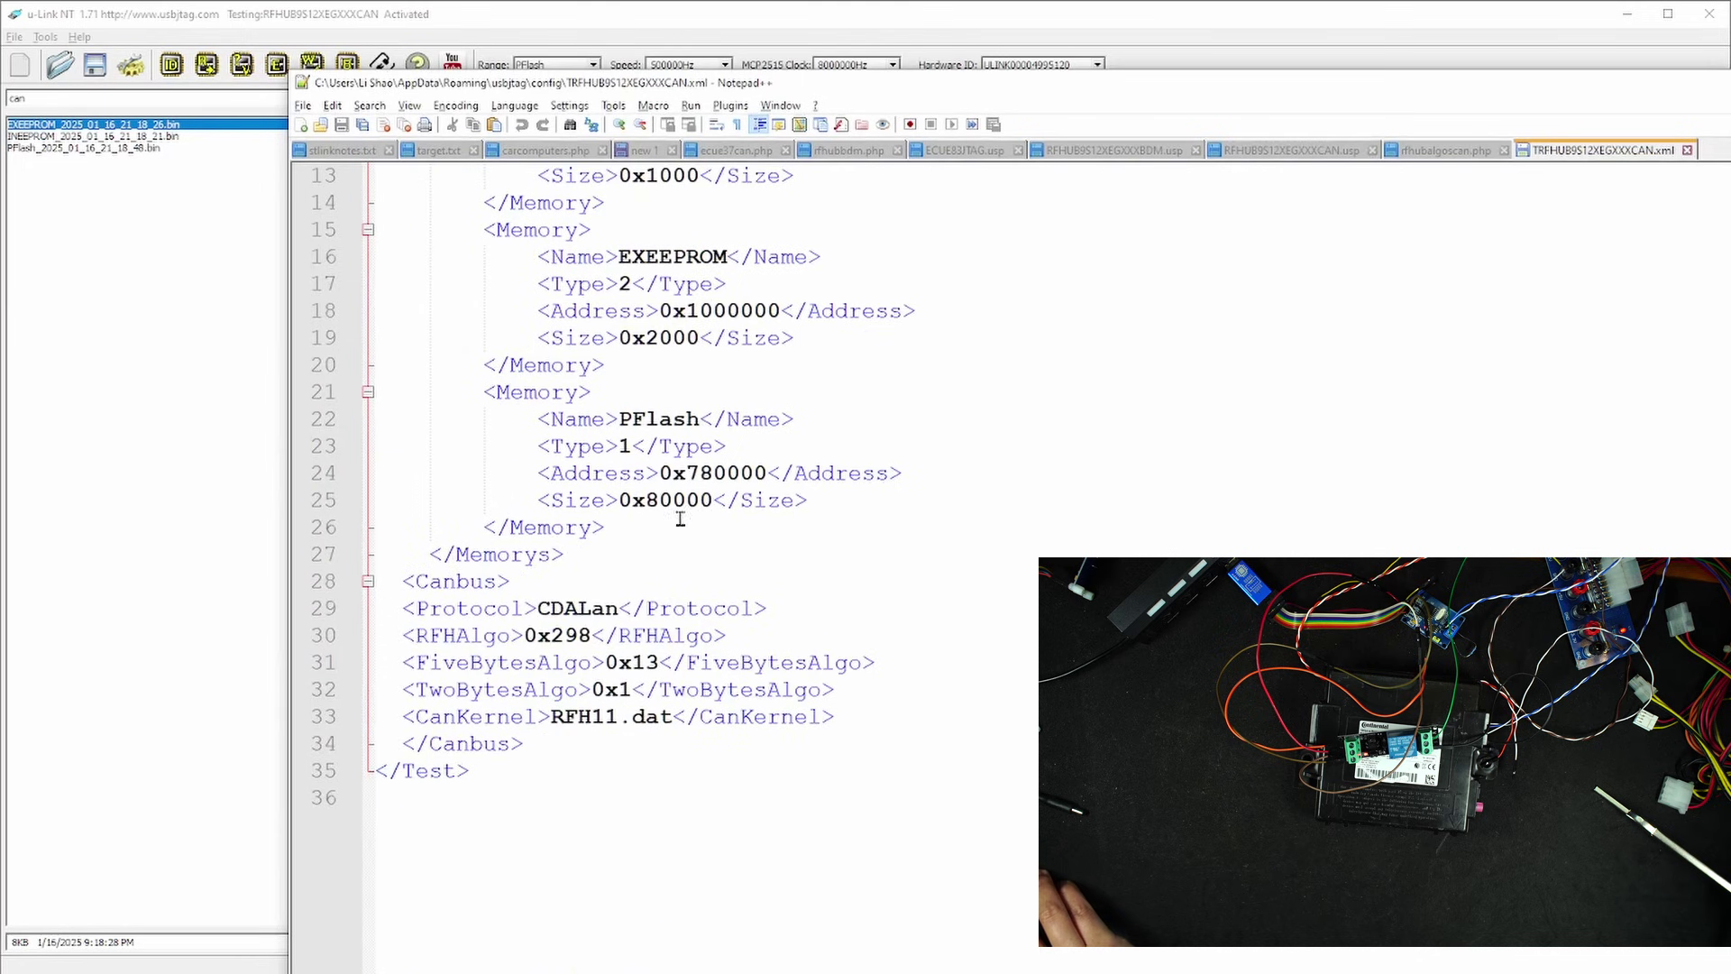